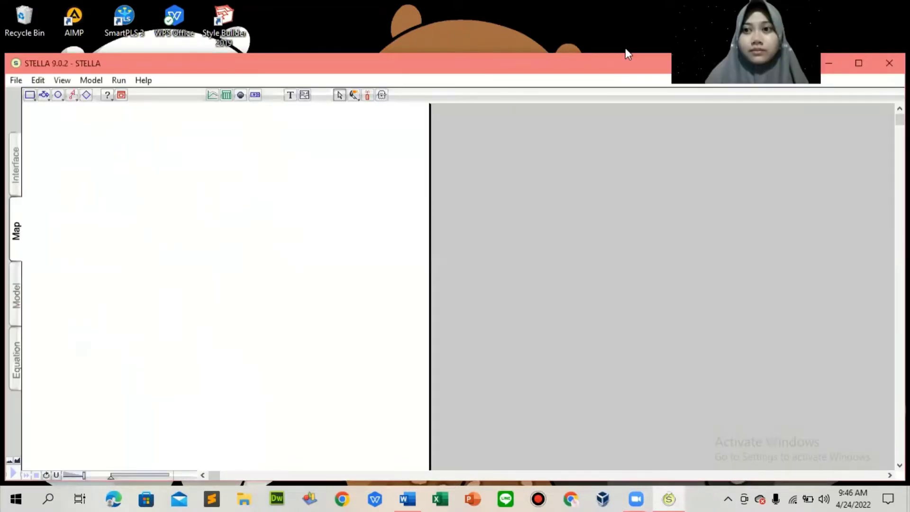
Maximize the window, switch to the Model layer, and place three stocks in a vertical column on the canvas
{"action": "left_click", "coordinate": [860, 64]}
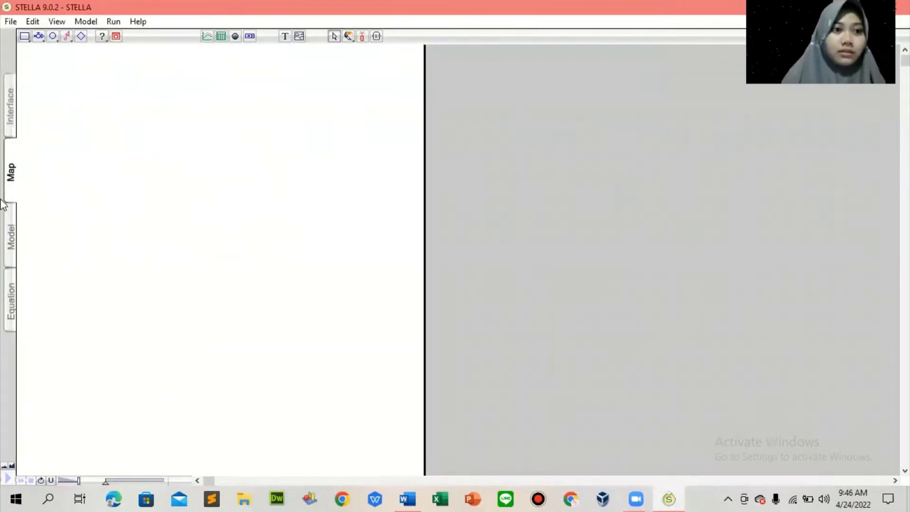
{"action": "left_click", "coordinate": [11, 232]}
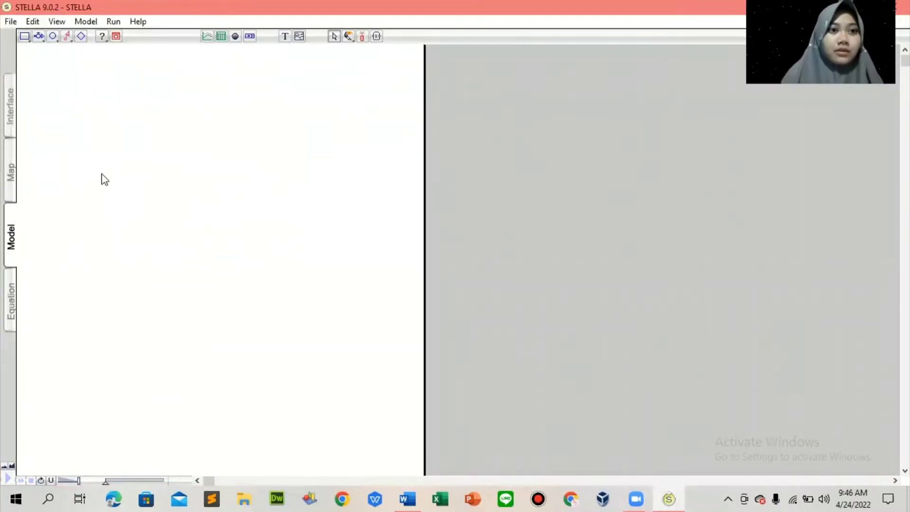
{"action": "left_click", "coordinate": [25, 36]}
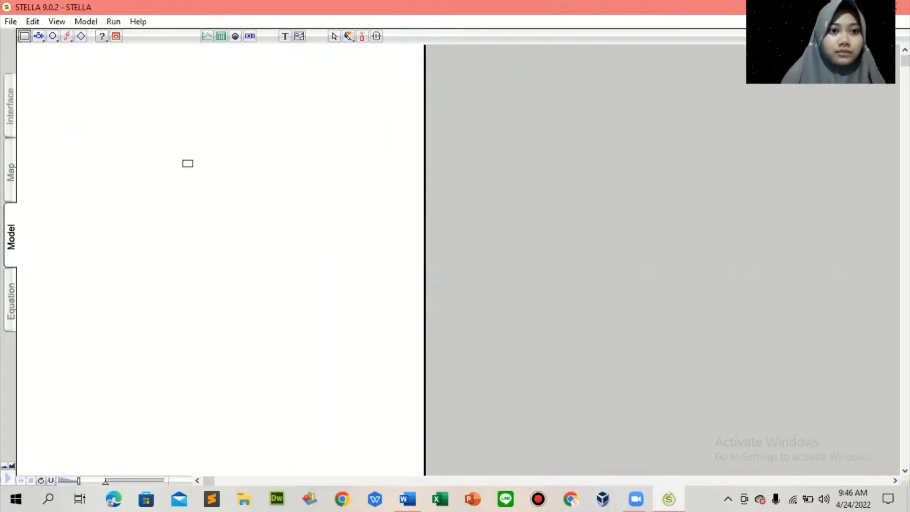
{"action": "left_click", "coordinate": [183, 146]}
{"action": "left_click", "coordinate": [25, 36]}
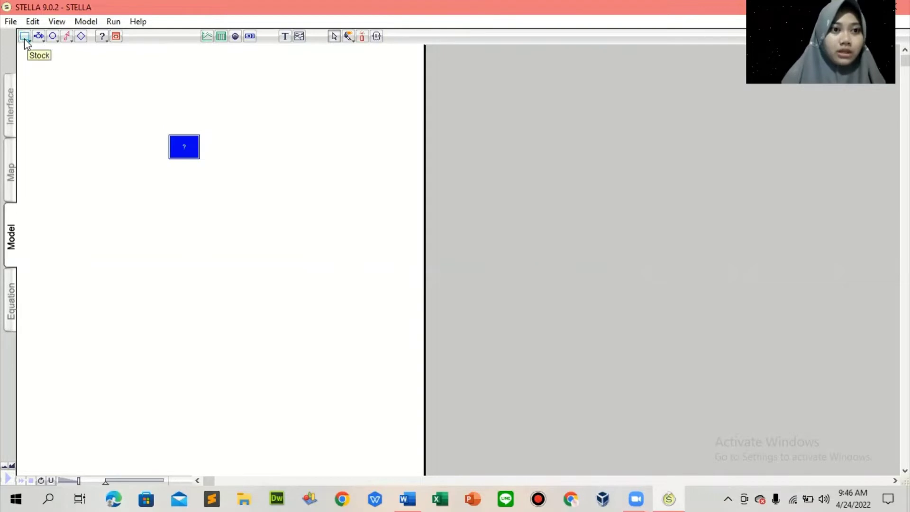
{"action": "left_click", "coordinate": [183, 243]}
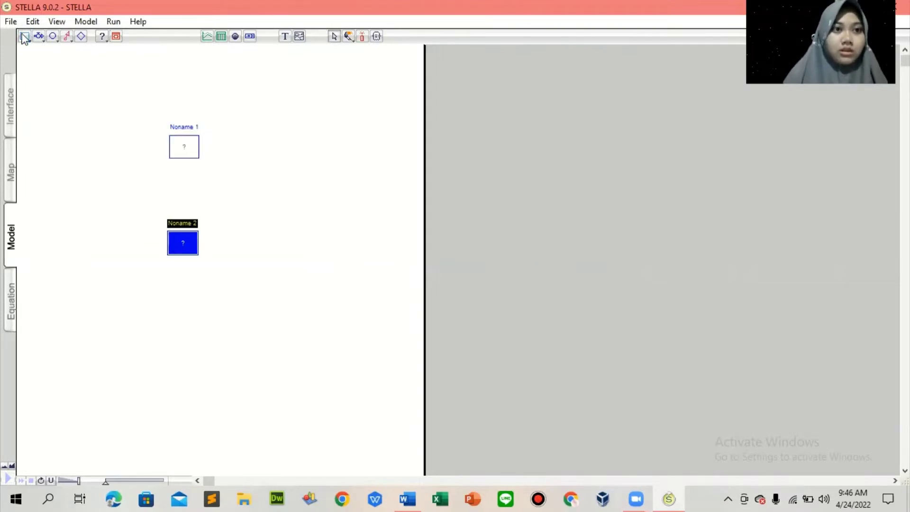
{"action": "left_click", "coordinate": [24, 36]}
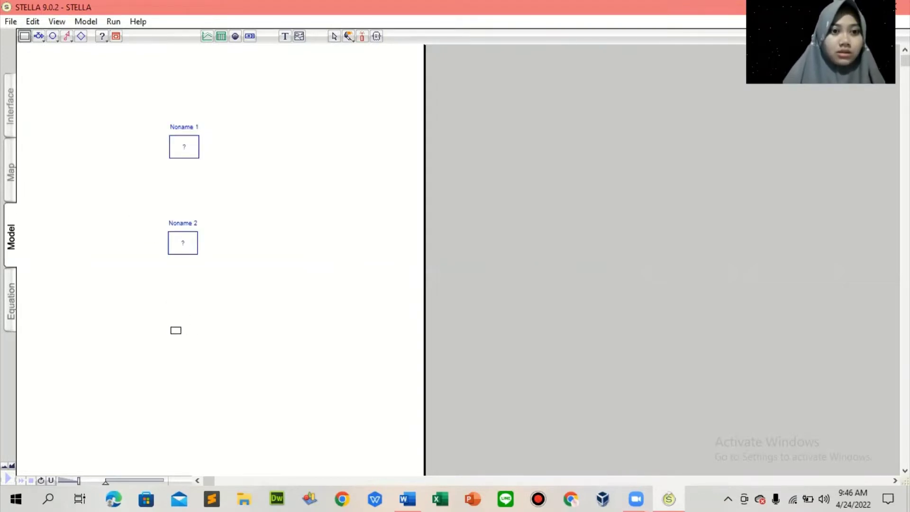
{"action": "left_click", "coordinate": [177, 331]}
Name the three stocks, from the uppermost down, Jumlah Permintaan, Stok Rak Dinding and Stok Multipleks
{"action": "left_click", "coordinate": [191, 127]}
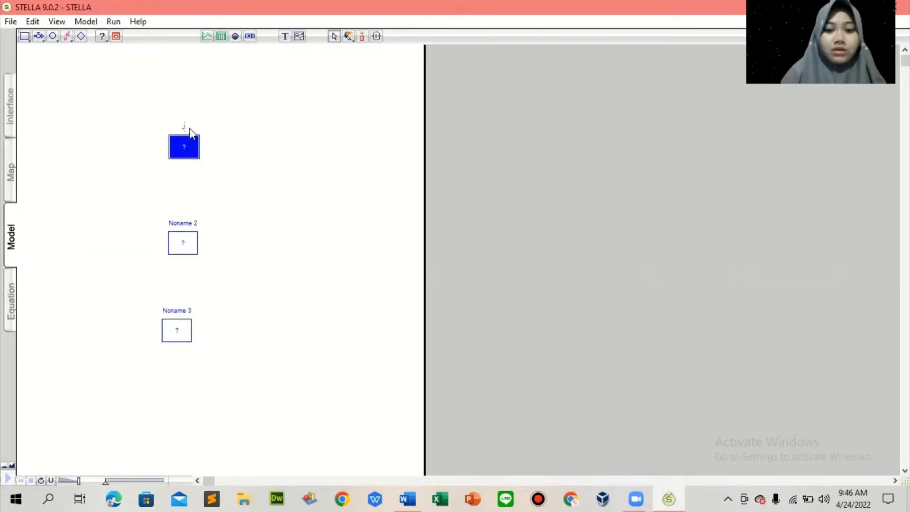
{"action": "type", "text": "Jumlah Permintaan"}
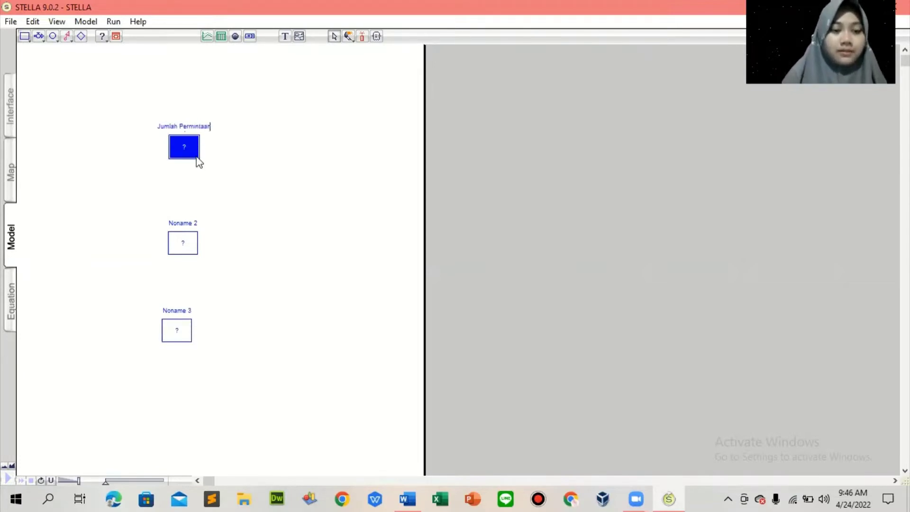
{"action": "left_click", "coordinate": [184, 222]}
{"action": "type", "text": "Stok"}
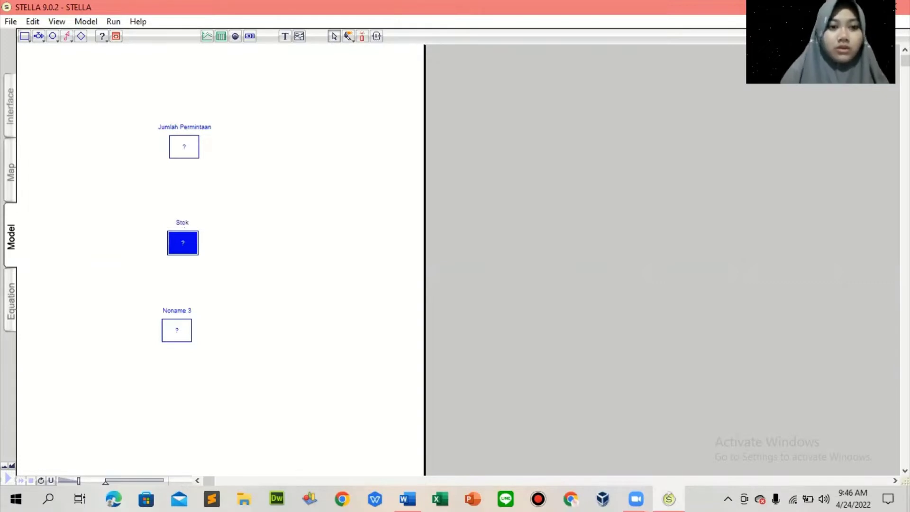
{"action": "type", "text": " Rak Dinding"}
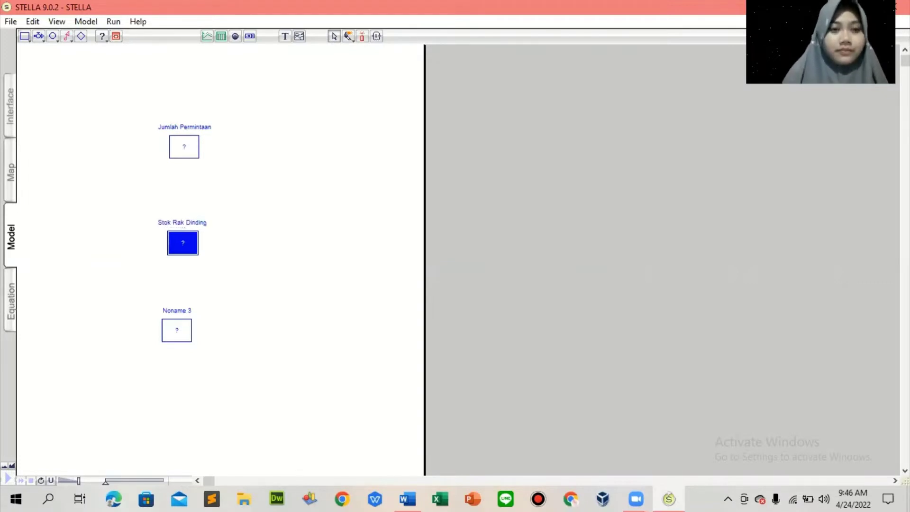
{"action": "left_click", "coordinate": [177, 310]}
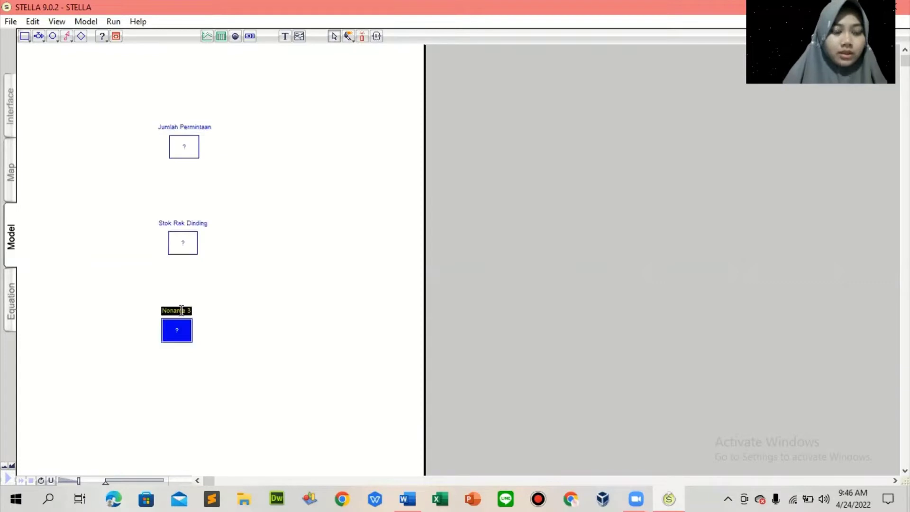
{"action": "type", "text": "Stok Mult"}
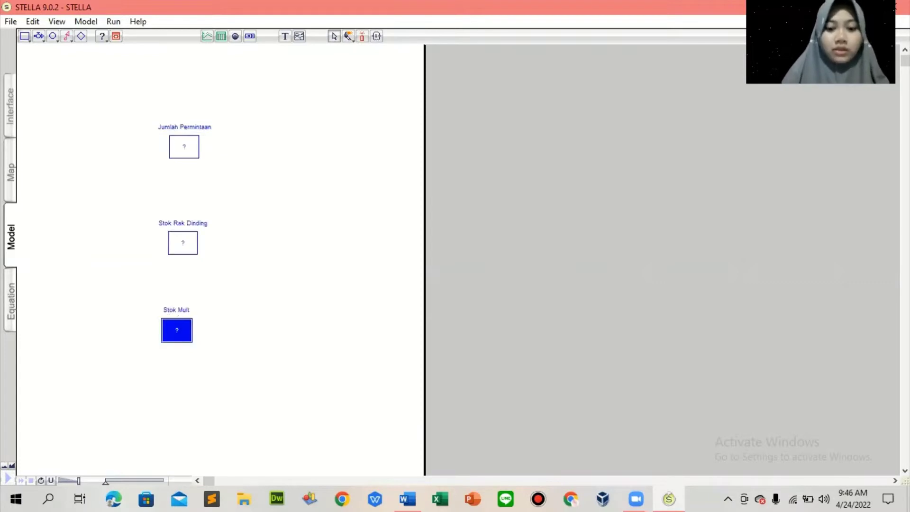
{"action": "type", "text": "ipleks"}
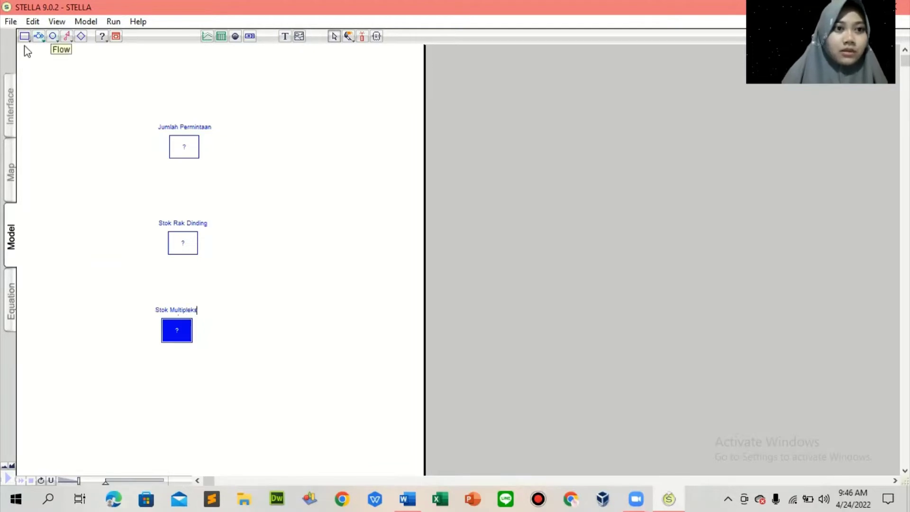
Draw an outflow from Jumlah Permintaan to a cloud on its left and an inflow from a cloud on its right
{"action": "left_click", "coordinate": [39, 36]}
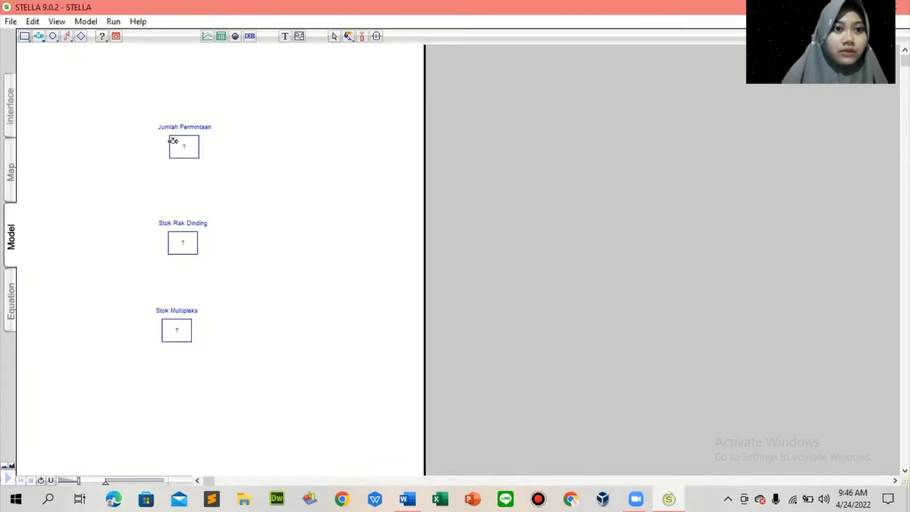
{"action": "left_click_drag", "start_coordinate": [178, 148], "coordinate": [73, 145]}
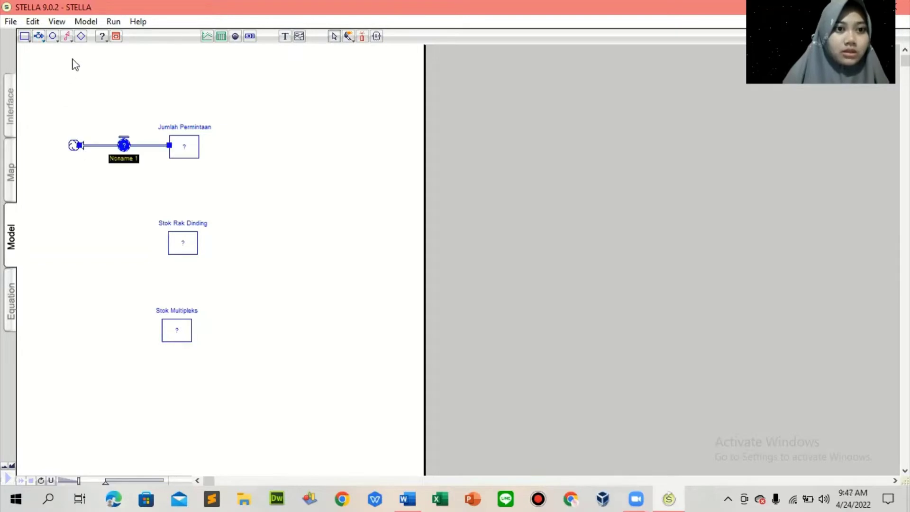
{"action": "left_click", "coordinate": [38, 37]}
{"action": "left_click_drag", "start_coordinate": [292, 148], "coordinate": [192, 144]}
Add an outflow leaving Stok Rak Dinding to the left and an inflow entering it from the right
{"action": "left_click", "coordinate": [39, 36]}
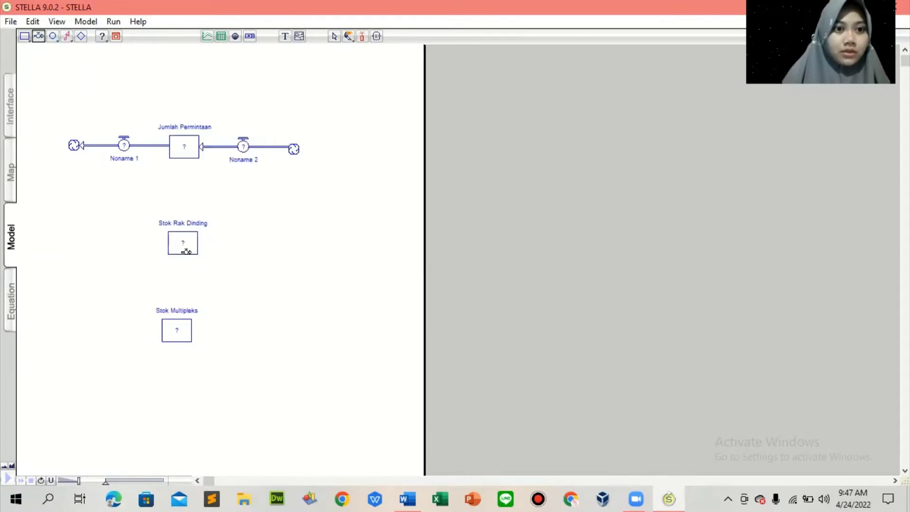
{"action": "left_click_drag", "start_coordinate": [179, 243], "coordinate": [72, 241]}
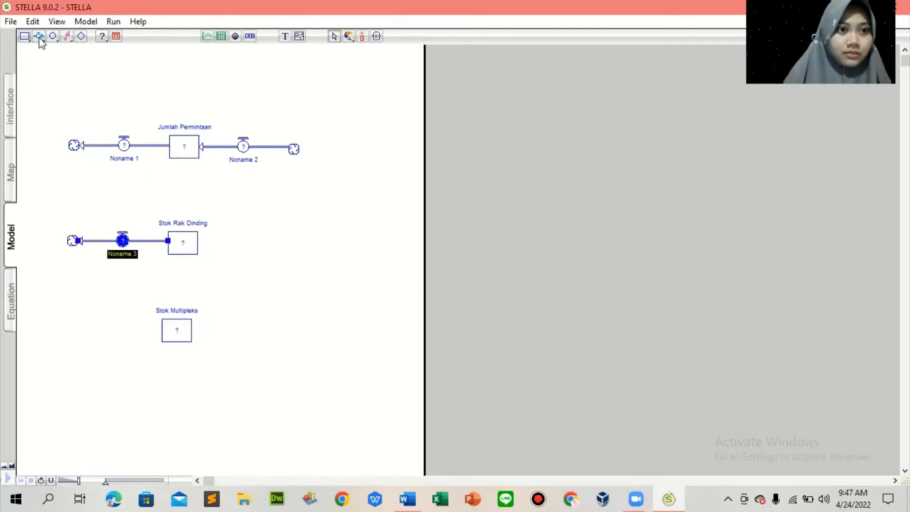
{"action": "left_click", "coordinate": [39, 36]}
{"action": "left_click_drag", "start_coordinate": [284, 245], "coordinate": [185, 243]}
Add an outflow leaving Stok Multipleks to the left and an inflow entering it from the right
{"action": "left_click", "coordinate": [40, 38]}
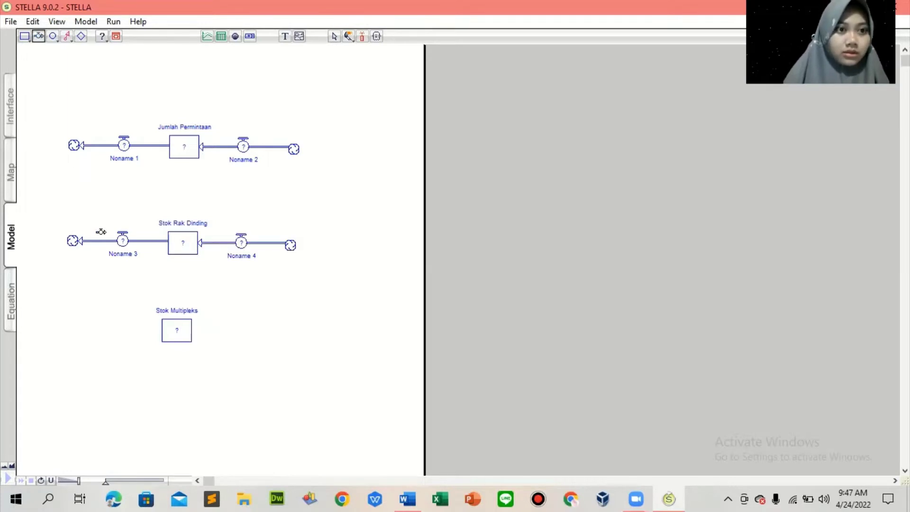
{"action": "left_click_drag", "start_coordinate": [172, 330], "coordinate": [76, 330]}
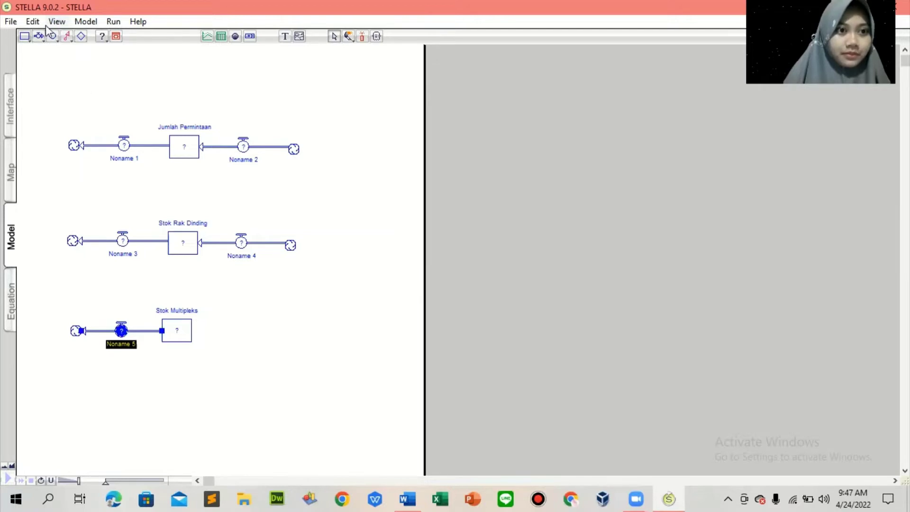
{"action": "left_click", "coordinate": [39, 36]}
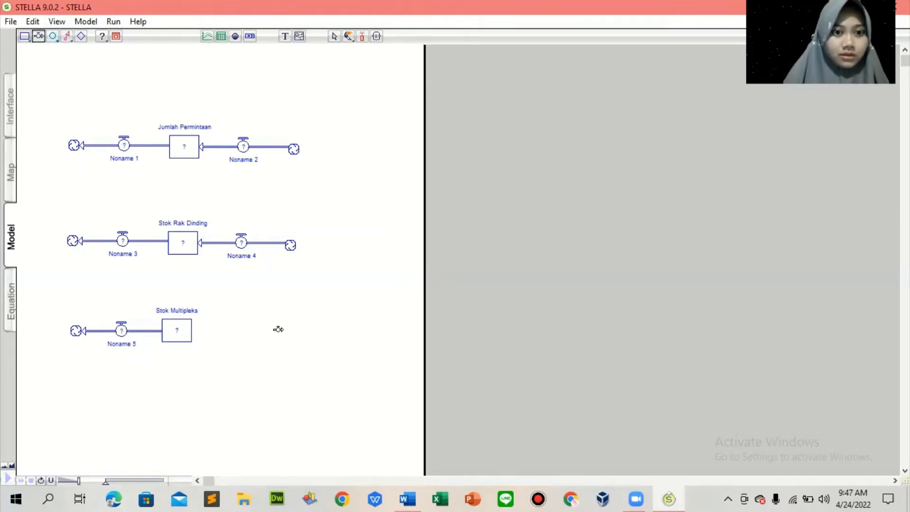
{"action": "left_click_drag", "start_coordinate": [276, 331], "coordinate": [185, 330]}
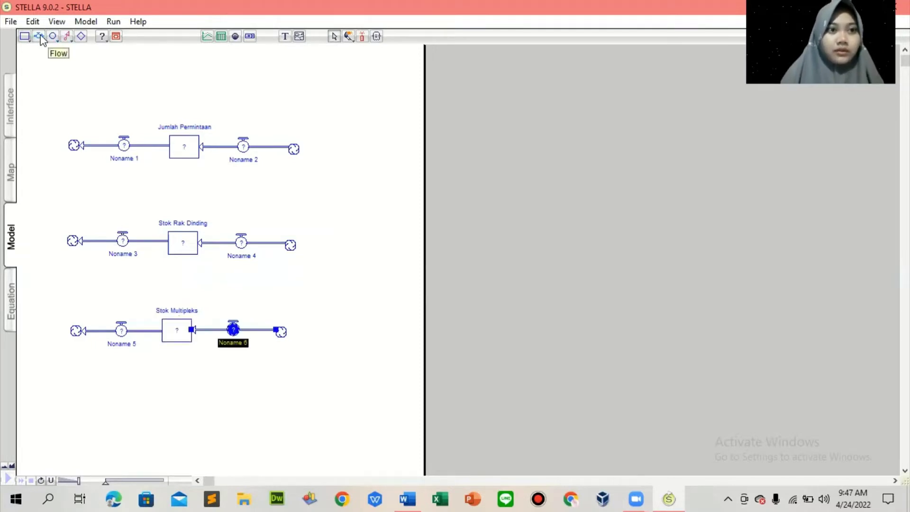
Name the outflow of the Jumlah Permintaan stock Penurunan Daya Beli
{"action": "left_click", "coordinate": [128, 158]}
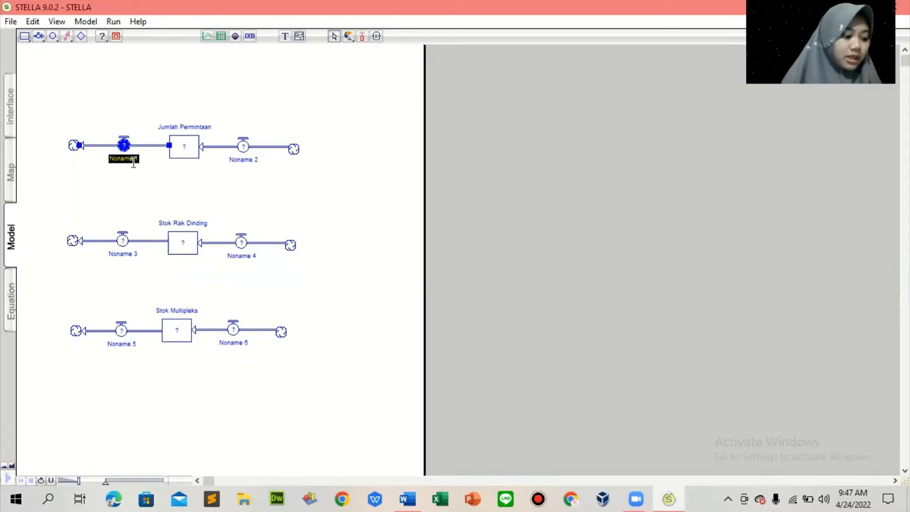
{"action": "type", "text": "Penurunan"}
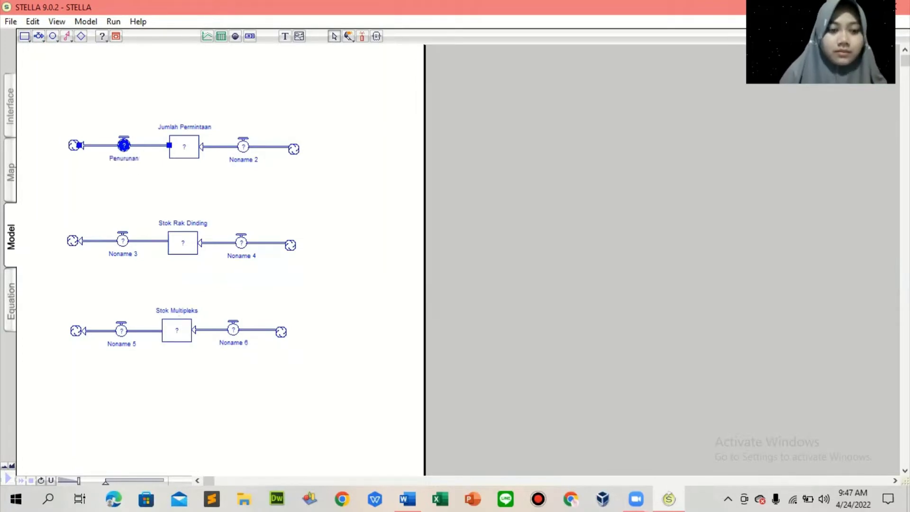
{"action": "type", "text": " Daya bel"}
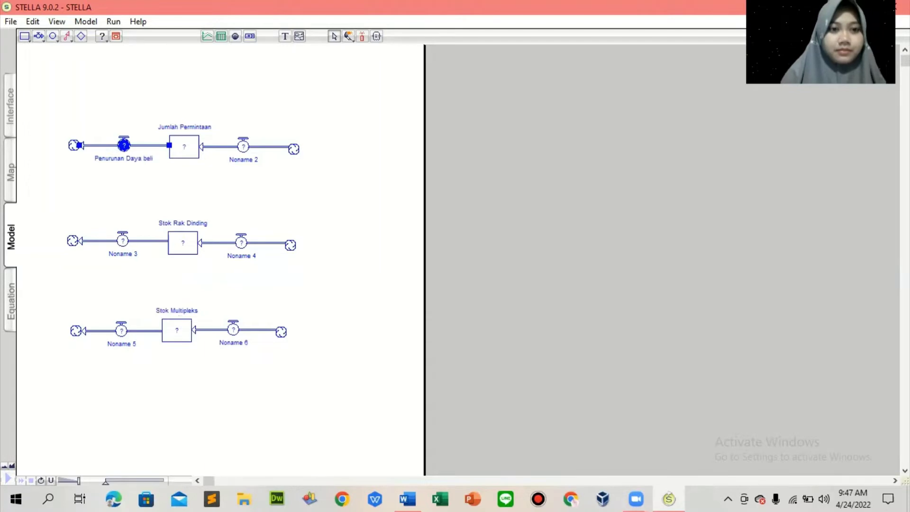
{"action": "type", "text": "i"}
{"action": "key", "text": "Left"}
{"action": "key", "text": "Left"}
{"action": "key", "text": "Left"}
{"action": "key", "text": "BackSpace"}
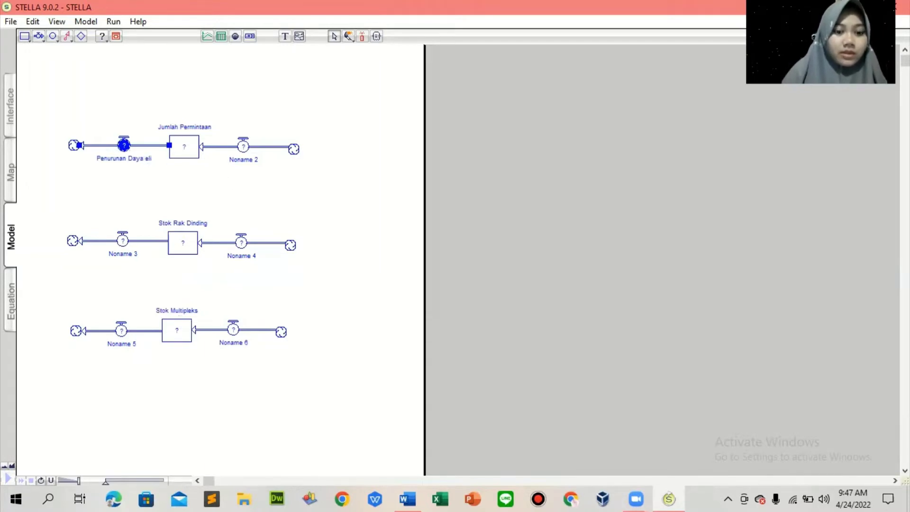
{"action": "type", "text": "B"}
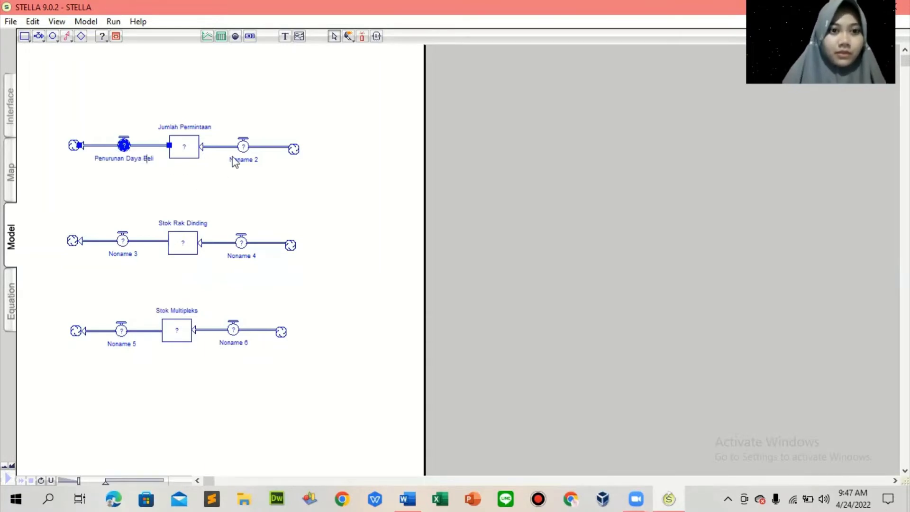
Name the inflow of the Jumlah Permintaan stock Peningkatan Pemakaian
{"action": "left_click", "coordinate": [236, 160]}
{"action": "type", "text": "P"}
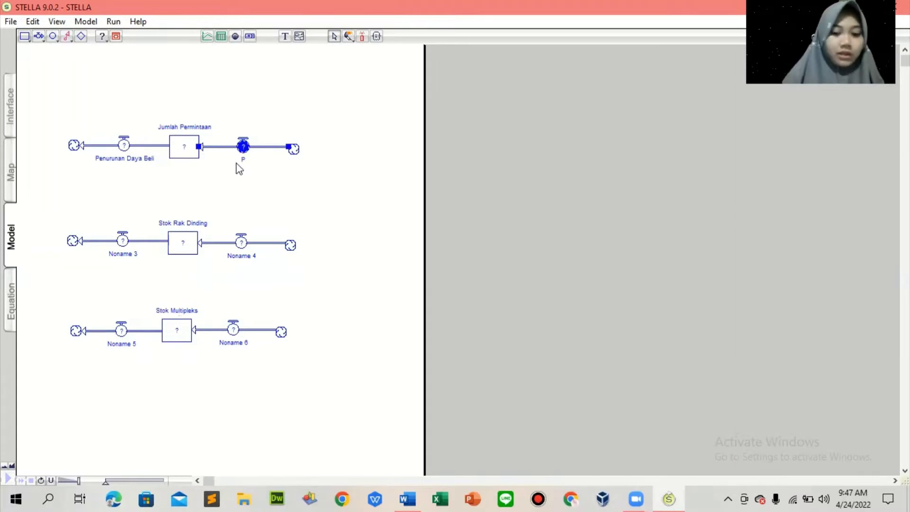
{"action": "type", "text": "eningkatan pe"}
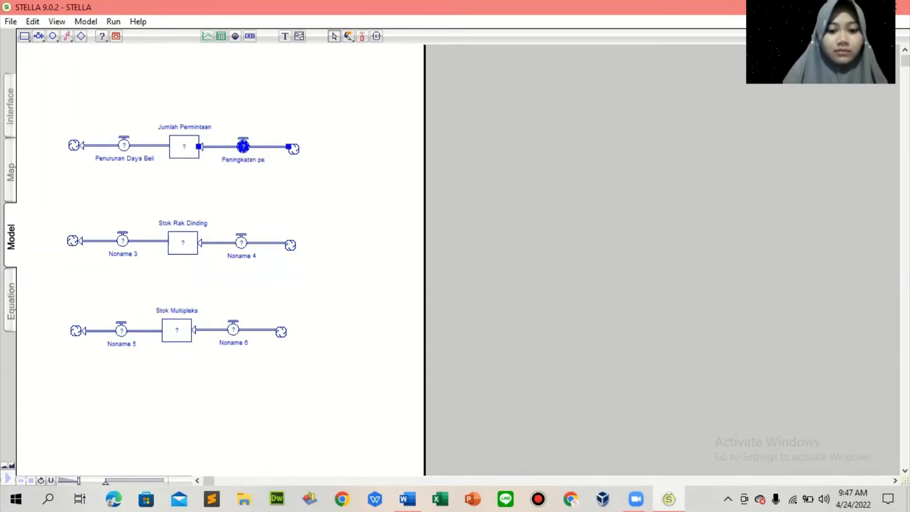
{"action": "type", "text": "makaian"}
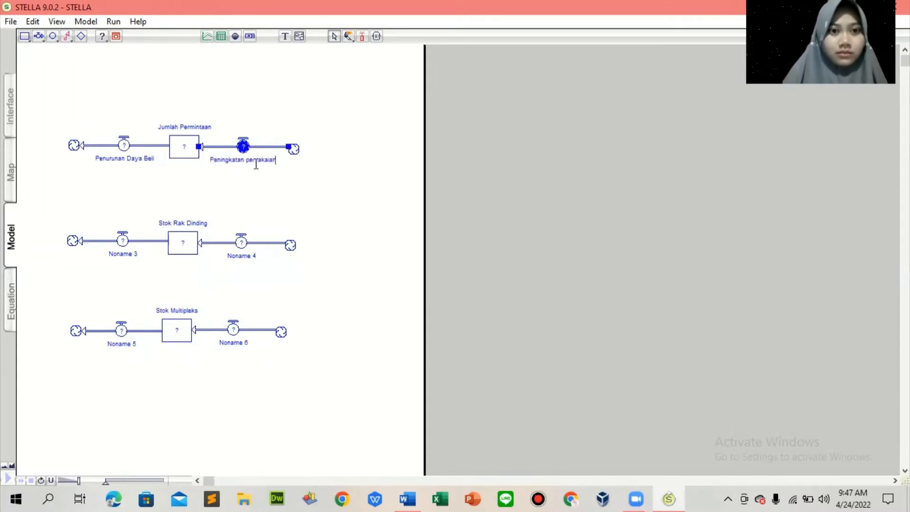
{"action": "left_click", "coordinate": [251, 162]}
{"action": "key", "text": "BackSpace"}
{"action": "type", "text": "P"}
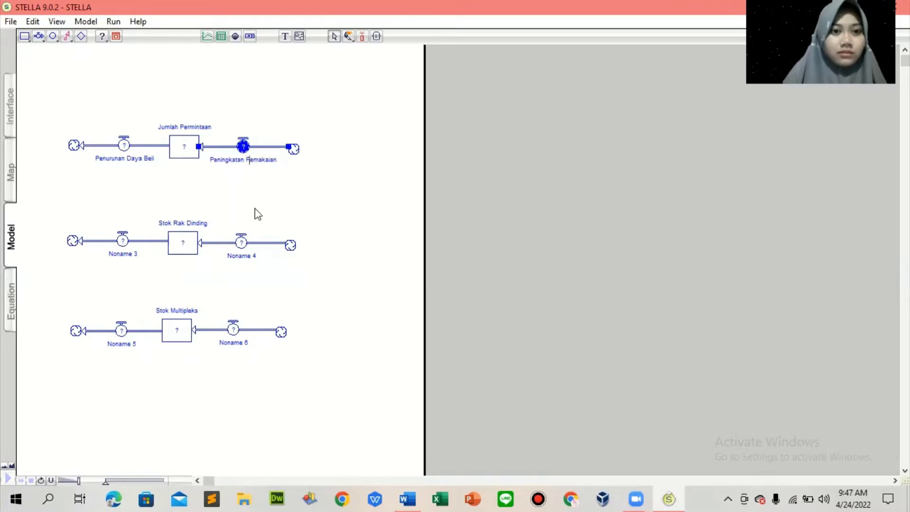
Name the outflow of the Stok Rak Dinding stock Konsumsi Rak Dinding
{"action": "left_click", "coordinate": [135, 253]}
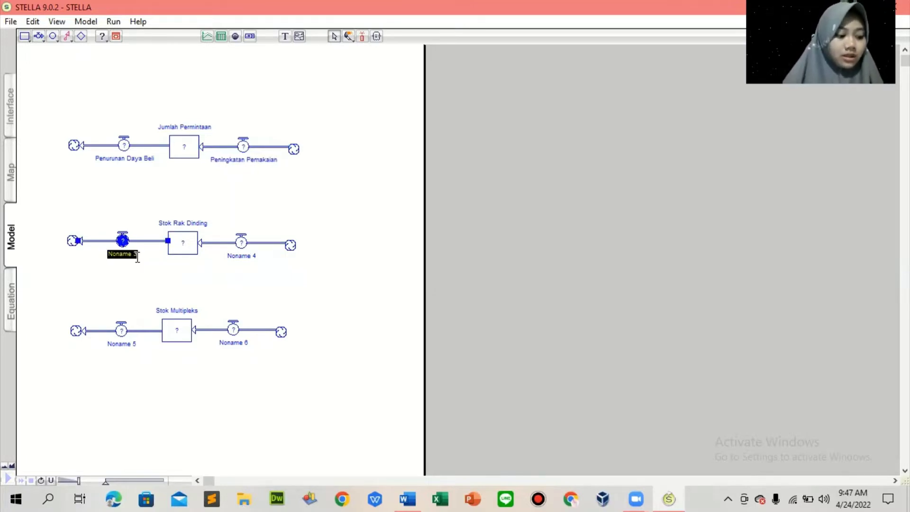
{"action": "type", "text": "Konsu"}
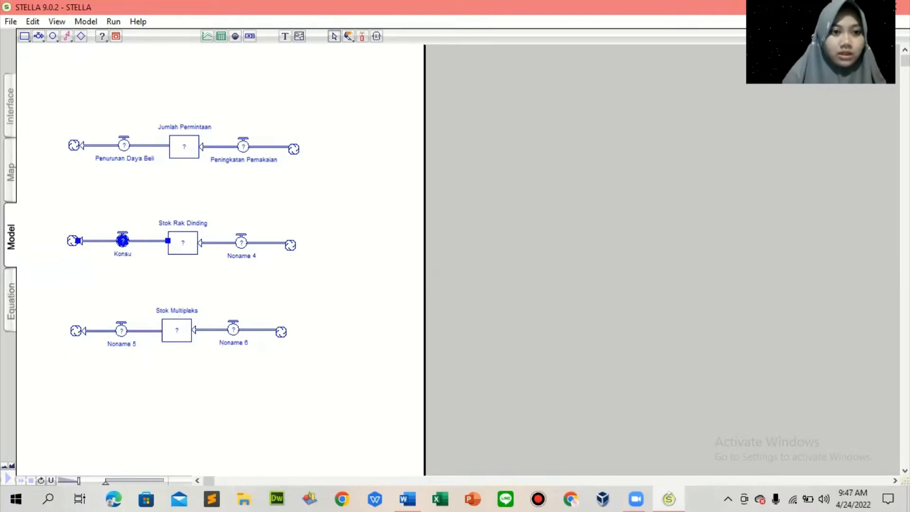
{"action": "type", "text": "msi rak D"}
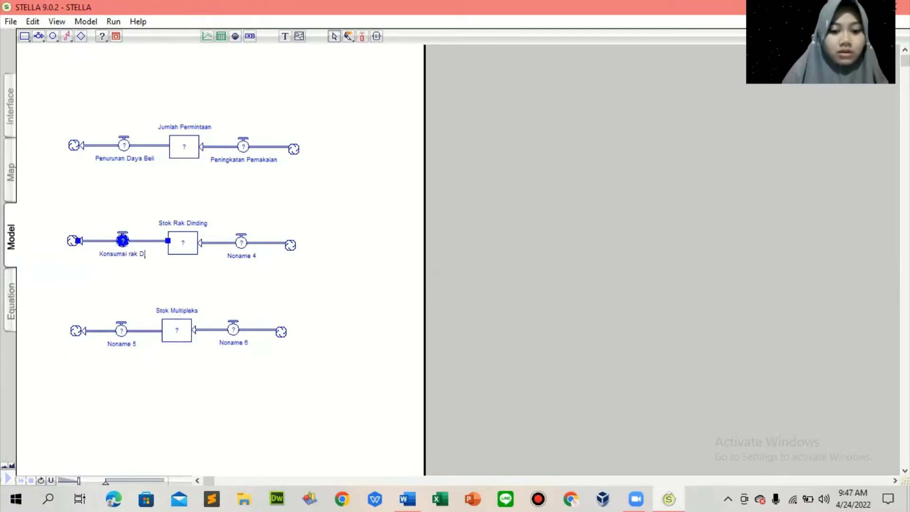
{"action": "type", "text": "inding"}
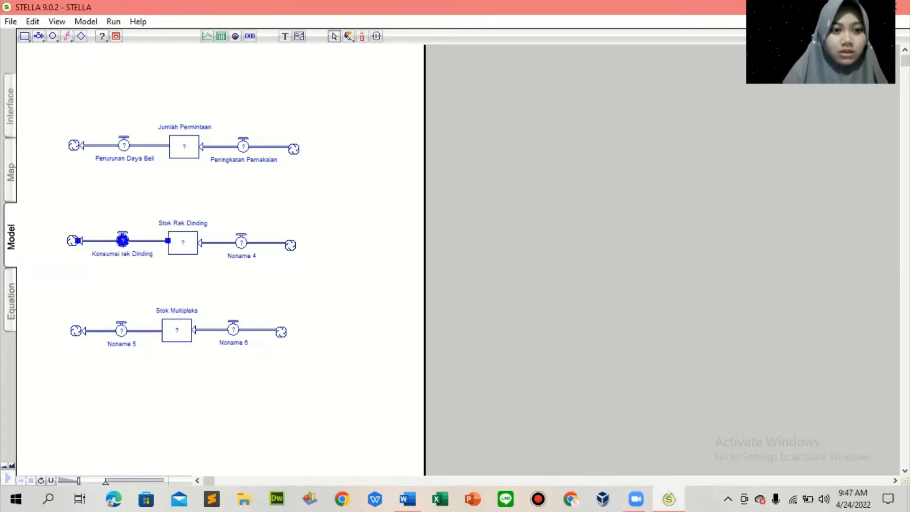
{"action": "double_click", "coordinate": [126, 255]}
{"action": "type", "text": "Rak"}
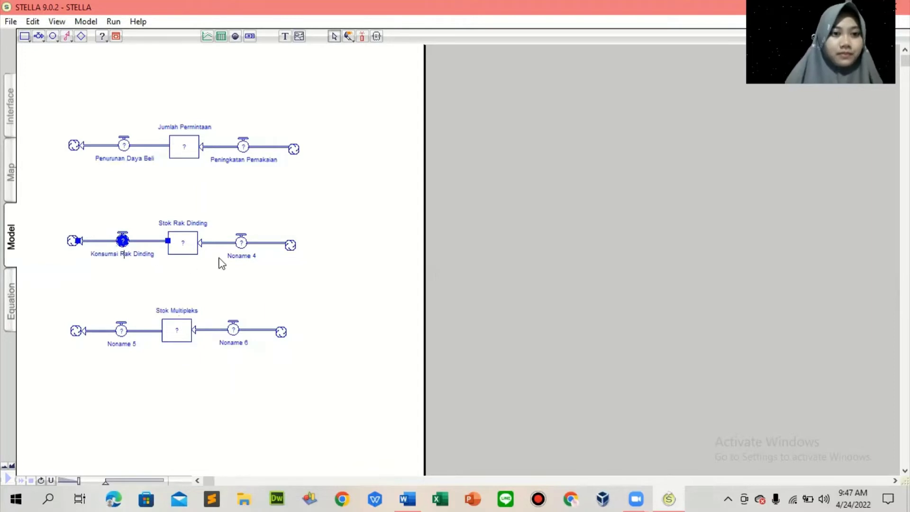
Name the inflow of the Stok Rak Dinding stock Produksi Rak Dinding
{"action": "left_click", "coordinate": [244, 256]}
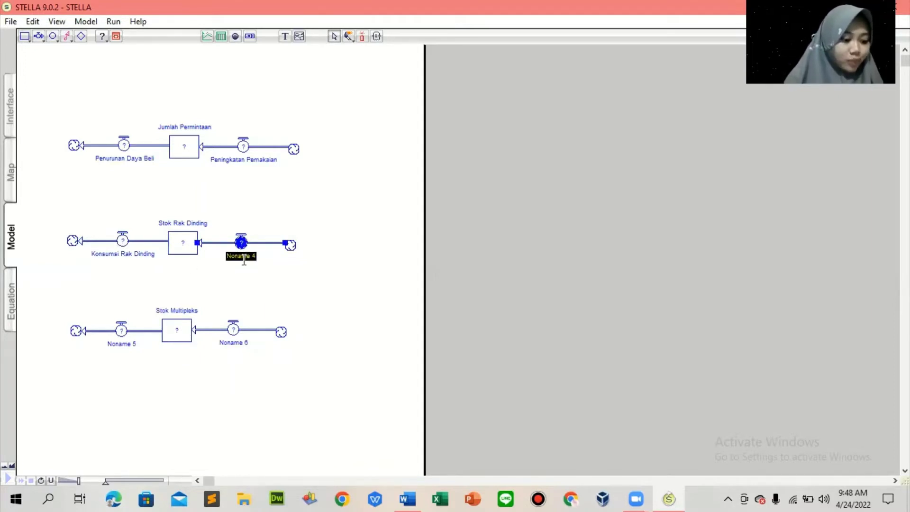
{"action": "type", "text": "Produksi"}
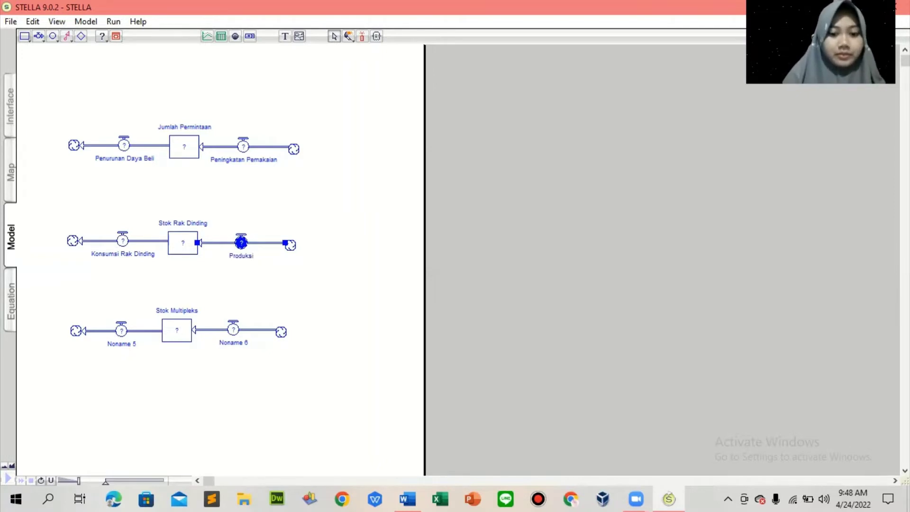
{"action": "type", "text": " Rak Dinding"}
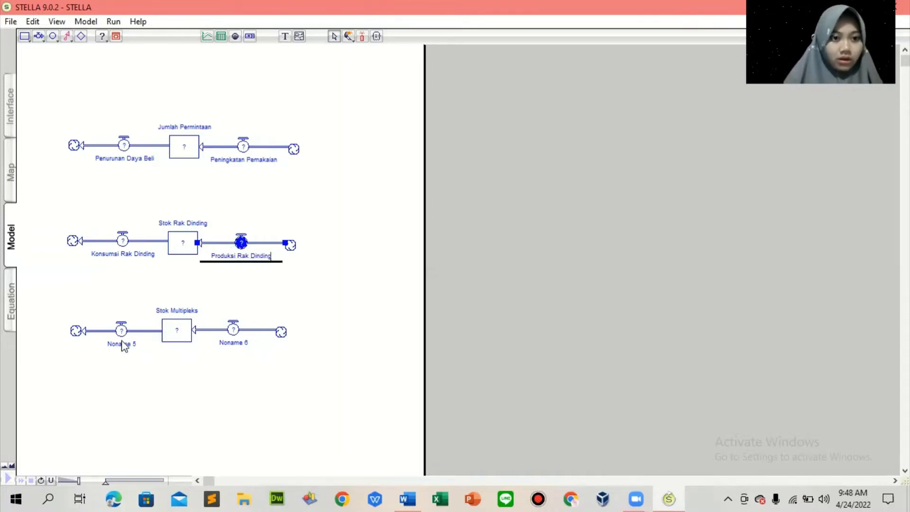
Name the outflow of the Stok Multipleks stock Bahan Baku Rusak
{"action": "left_click", "coordinate": [124, 344]}
{"action": "type", "text": "Bahan"}
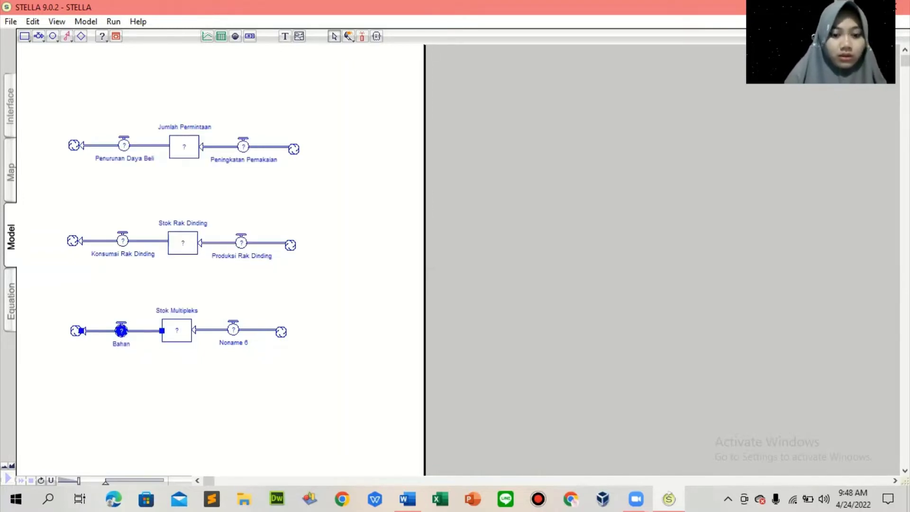
{"action": "type", "text": " Baku Rusak"}
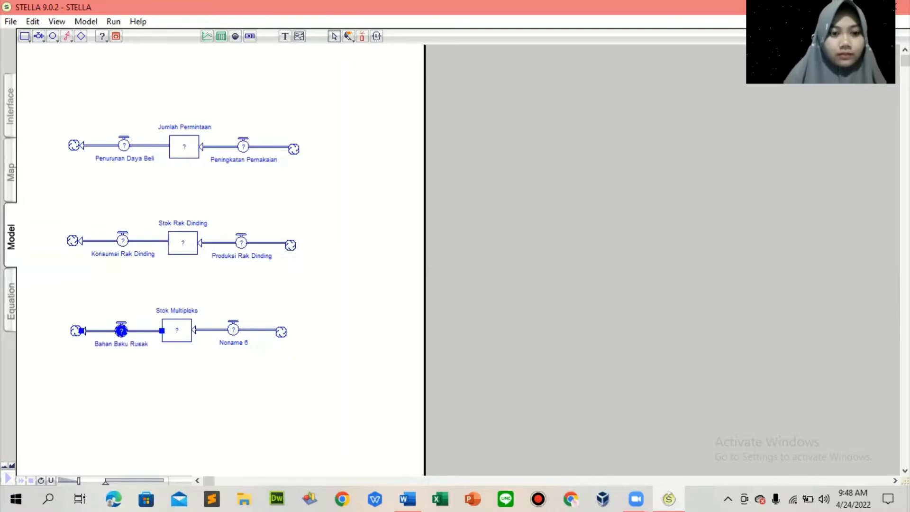
Name the inflow of the Stok Multipleks stock Produksi Multipleks
{"action": "left_click", "coordinate": [243, 342]}
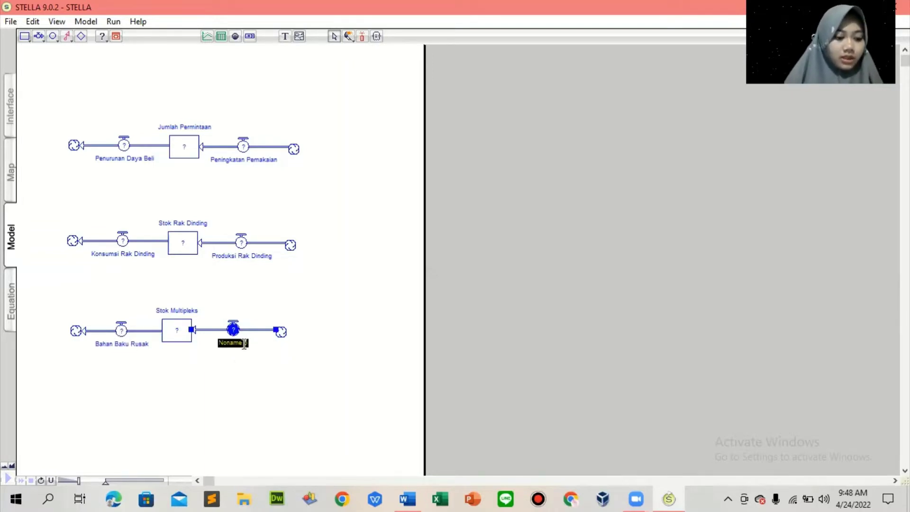
{"action": "type", "text": "Produ"}
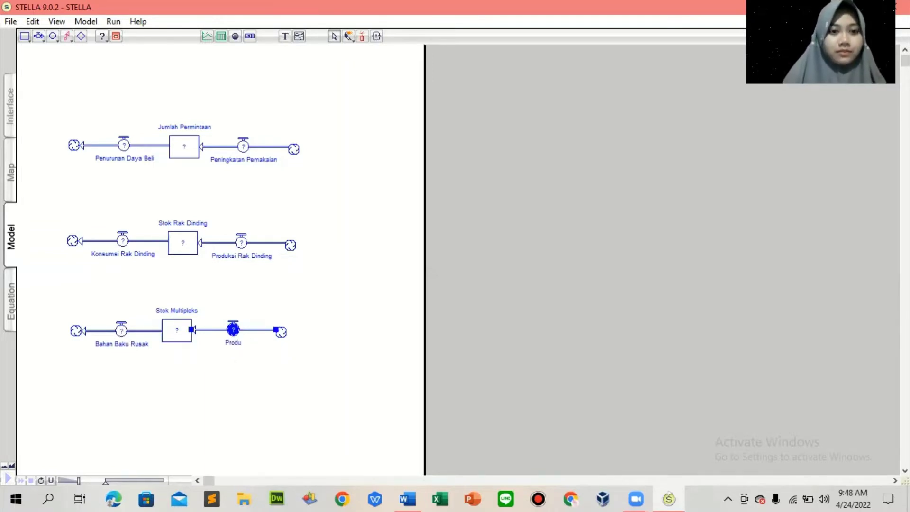
{"action": "type", "text": "ksi Multipl"}
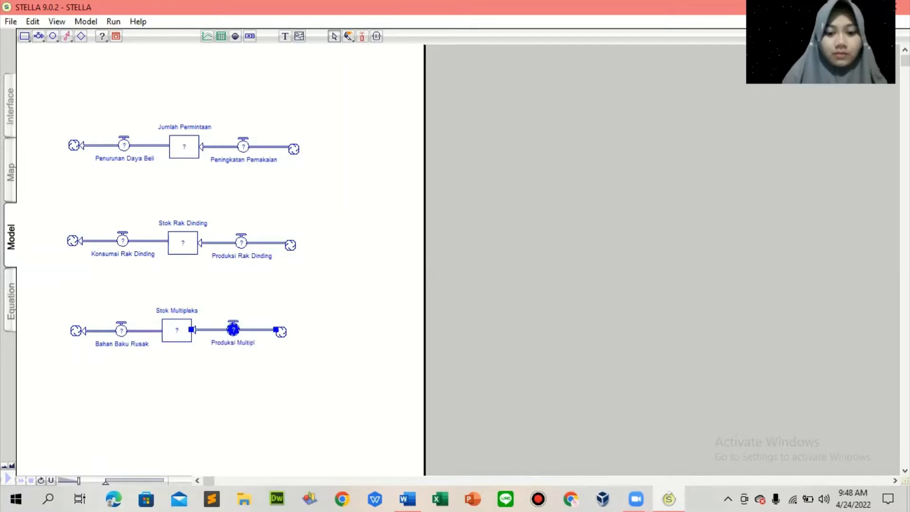
{"action": "type", "text": "eks"}
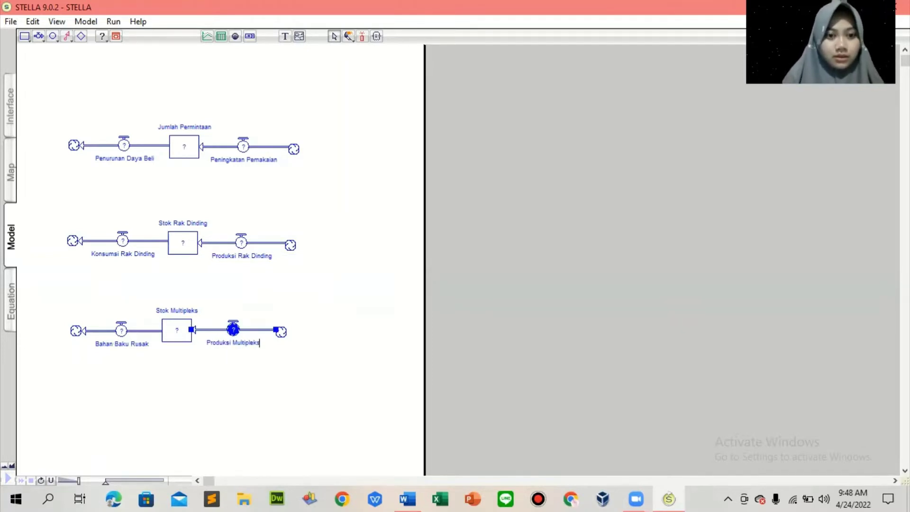
{"action": "left_click", "coordinate": [313, 353]}
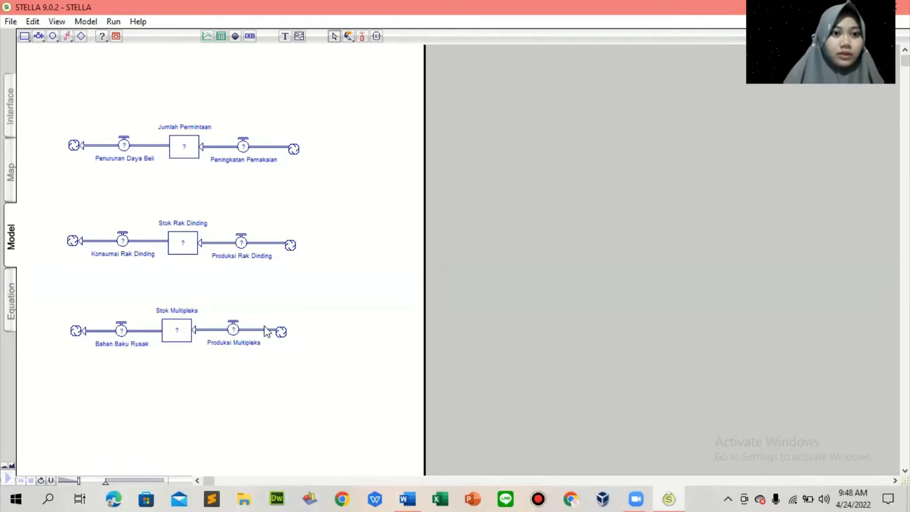
Add a converter above the Peningkatan Pemakaian flow and name it Persentase Peningkatan Pemakaian
{"action": "left_click", "coordinate": [53, 40]}
{"action": "left_click", "coordinate": [254, 84]}
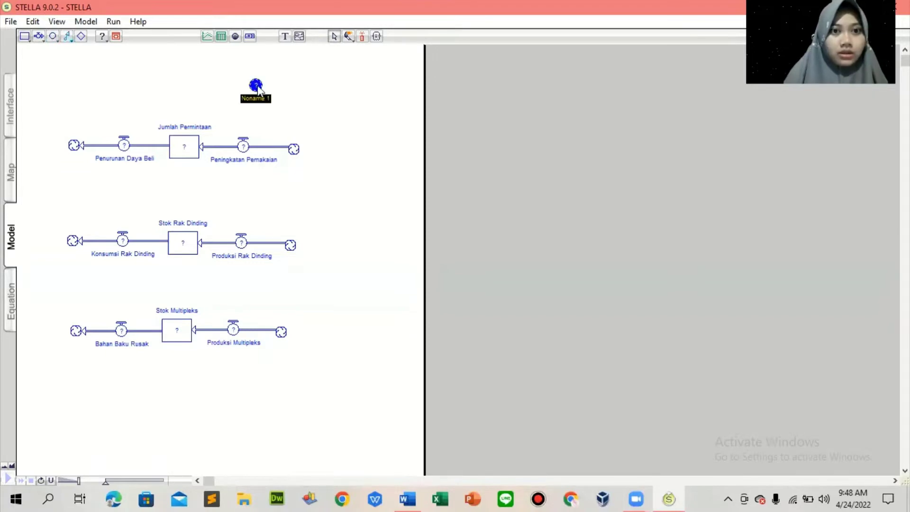
{"action": "type", "text": "Pe"}
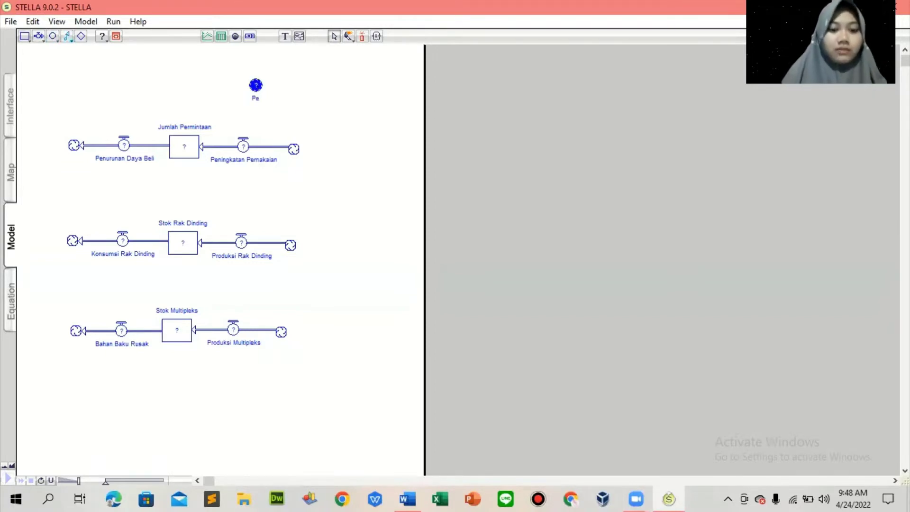
{"action": "type", "text": "rsentase Pen"}
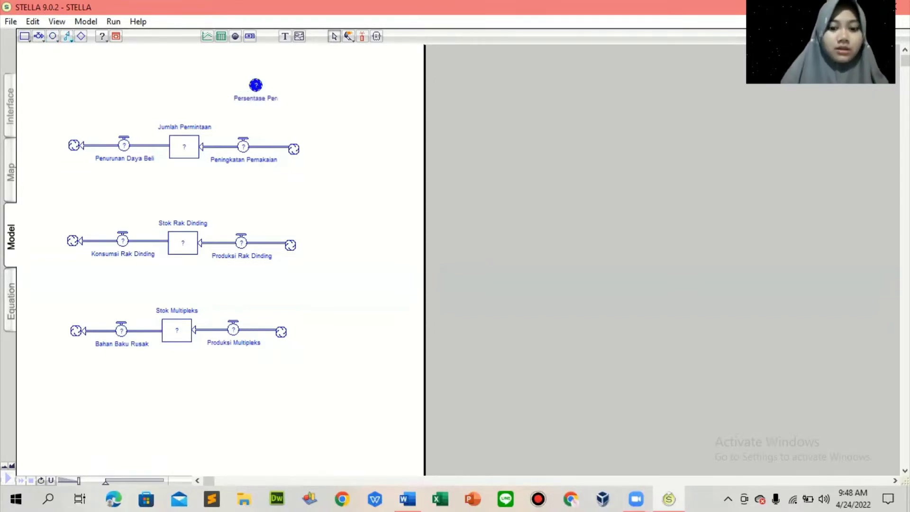
{"action": "type", "text": "ingkatan Pe"}
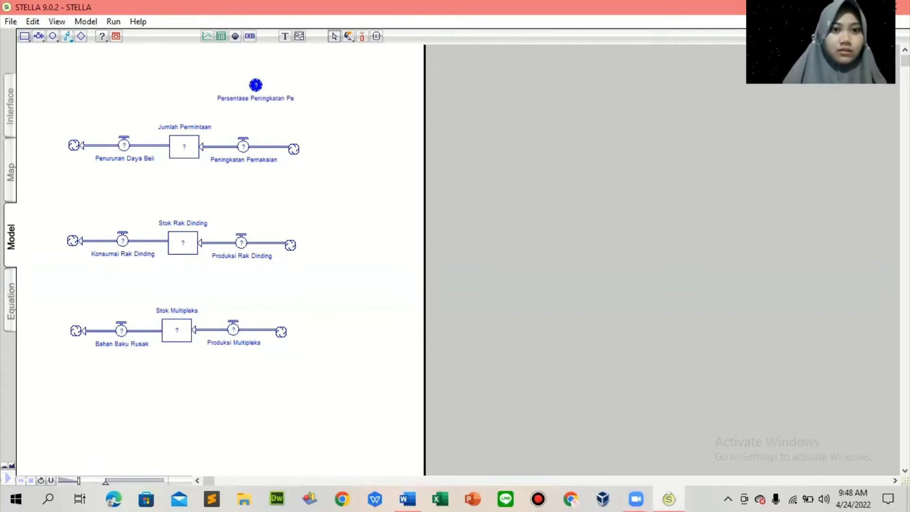
{"action": "type", "text": "makaian"}
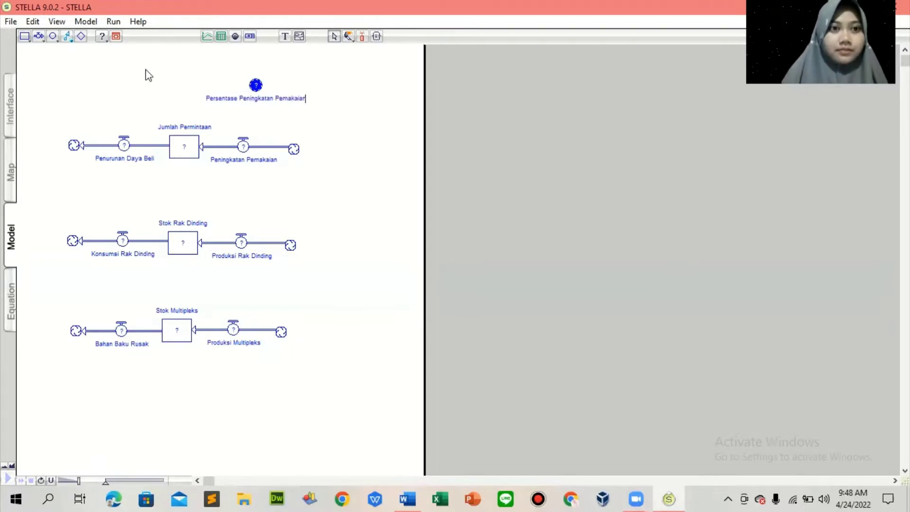
Add a converter above the Penurunan Daya Beli flow and name it Persentase Penurunan
{"action": "left_click", "coordinate": [53, 36]}
{"action": "left_click", "coordinate": [103, 83]}
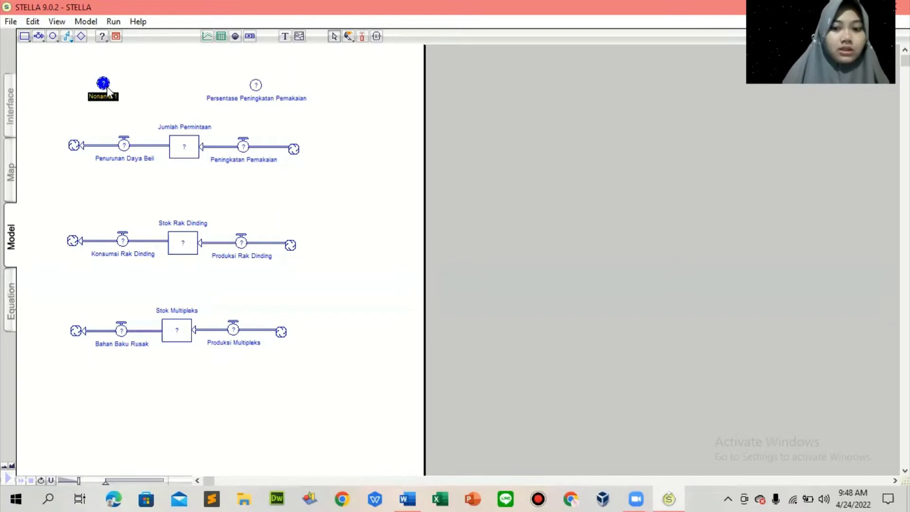
{"action": "type", "text": "Persentase"}
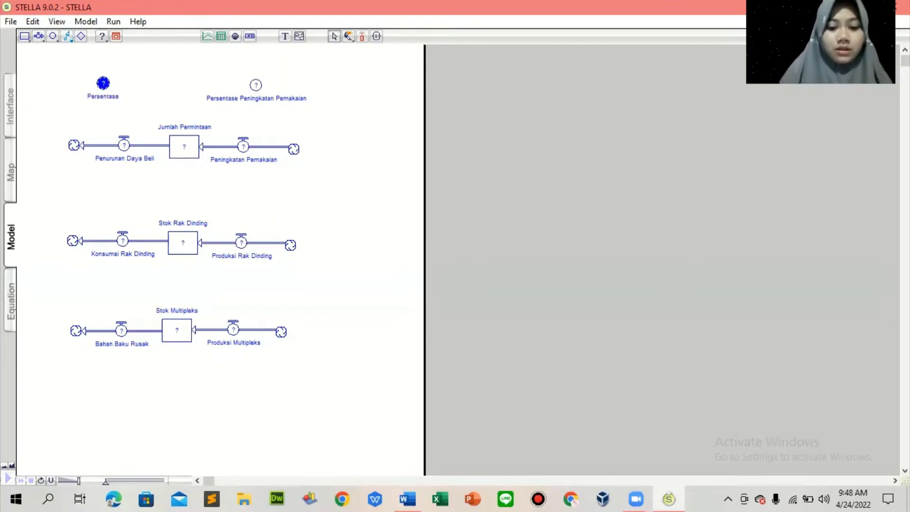
{"action": "type", "text": " Penurunan"}
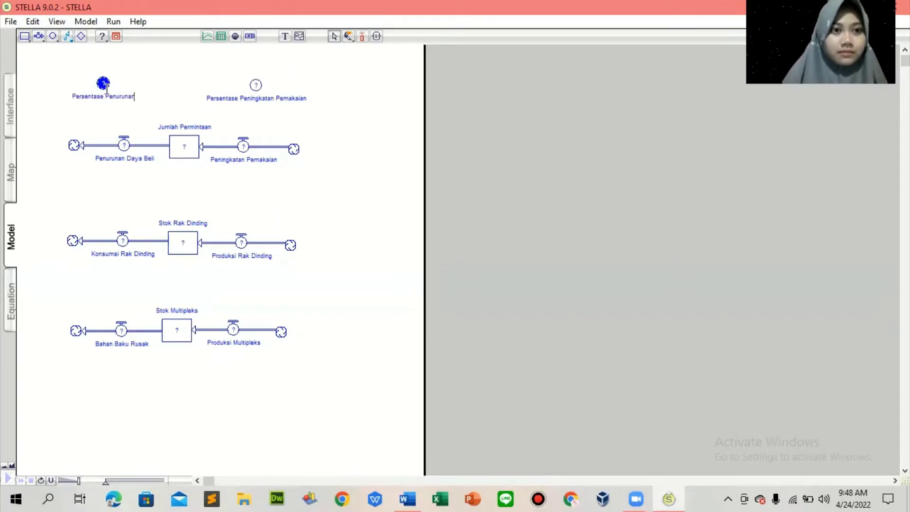
Add a converter above the Produksi Rak Dinding flow and name it Komposisi Penggunaan Bahan Baku
{"action": "left_click", "coordinate": [52, 36]}
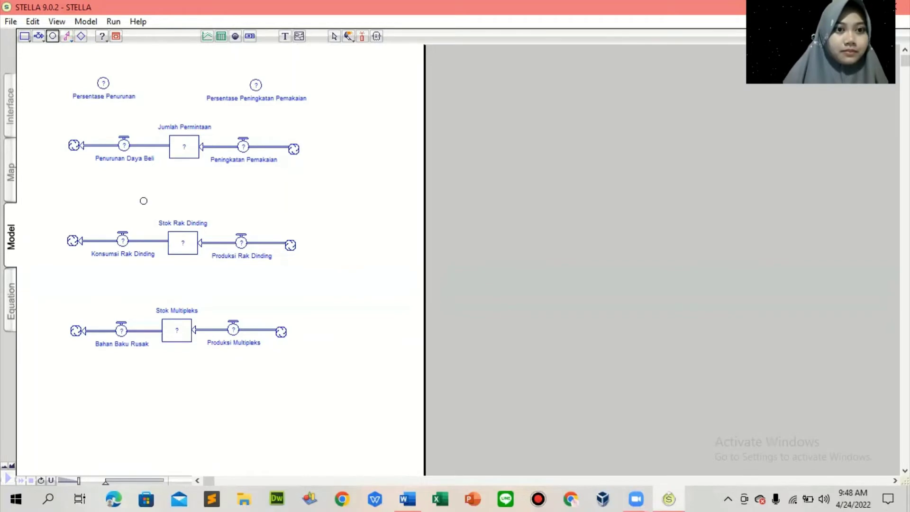
{"action": "left_click", "coordinate": [267, 200]}
{"action": "type", "text": "Komposisi"}
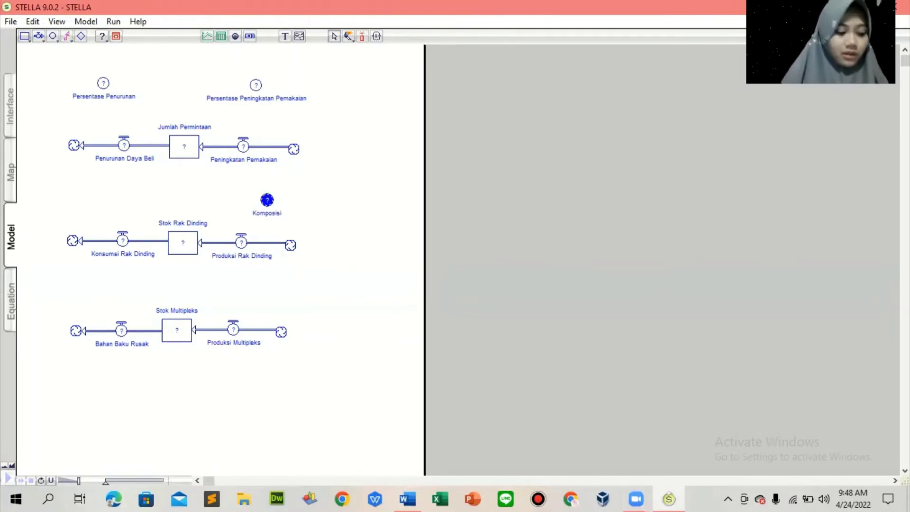
{"action": "type", "text": " Penggunaa"}
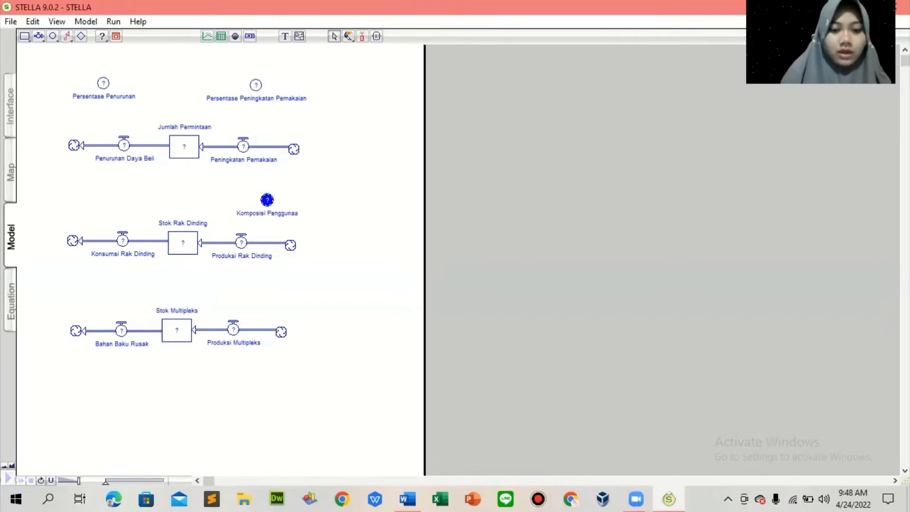
{"action": "type", "text": "n Bahan Baku"}
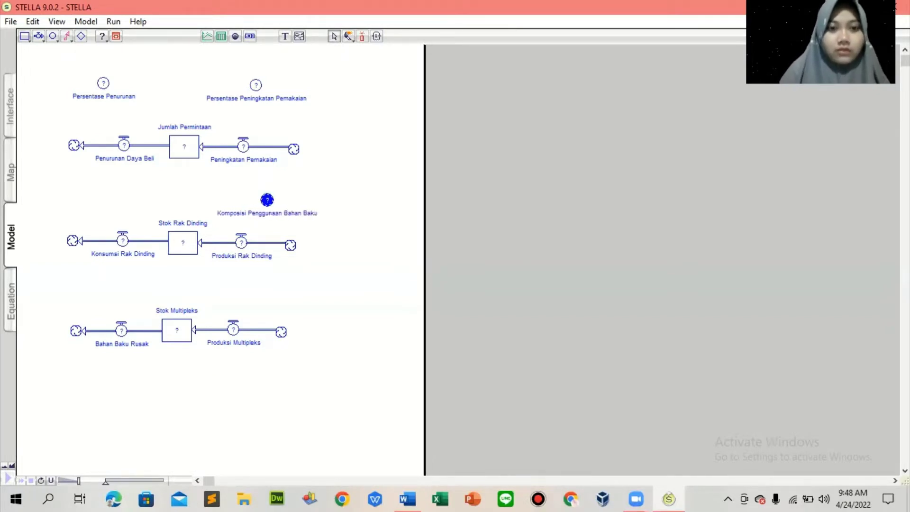
Add a converter above the Produksi Multipleks flow and name it Persentase Peningkatan Produksi Multipleks
{"action": "left_click", "coordinate": [52, 36]}
{"action": "left_click", "coordinate": [264, 291]}
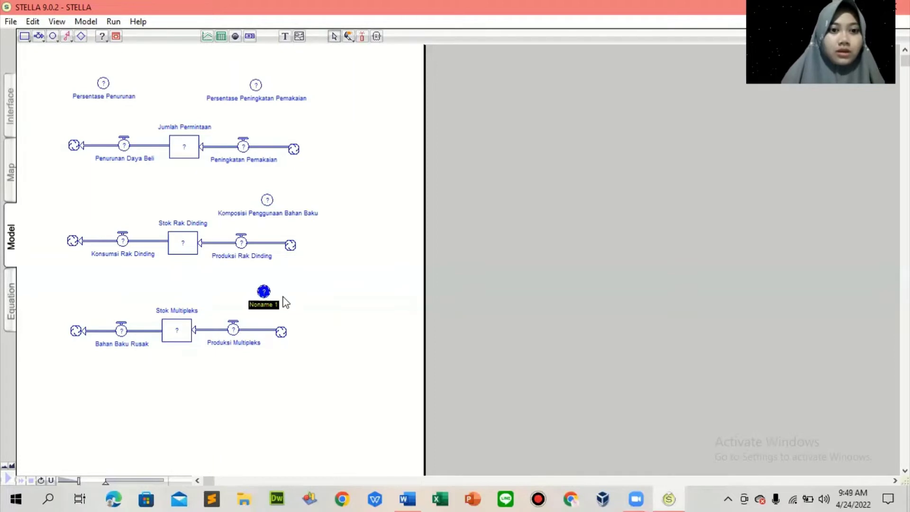
{"action": "type", "text": "Persentase"}
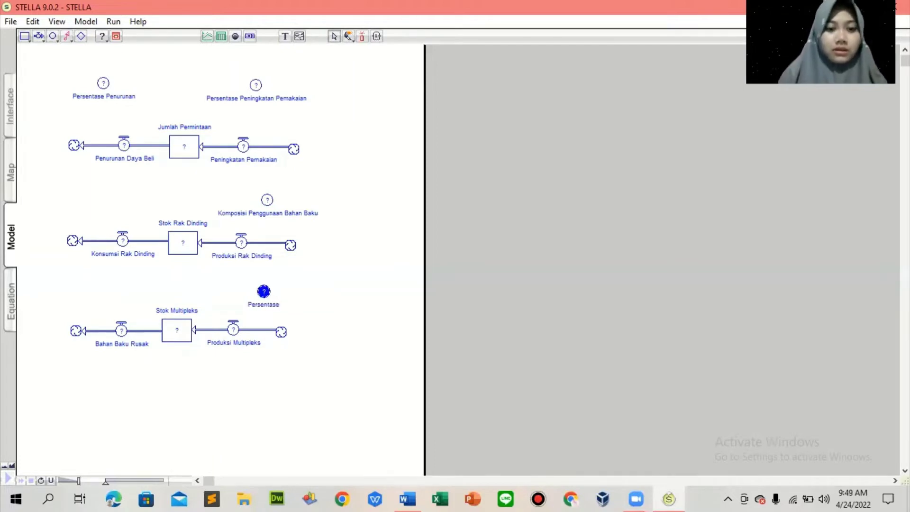
{"action": "type", "text": " Peningkatan"}
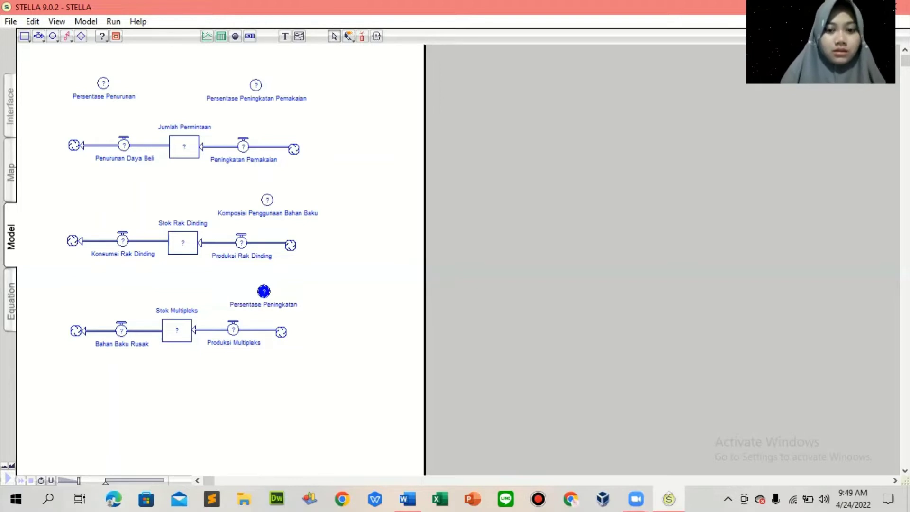
{"action": "type", "text": " Produksi Mult"}
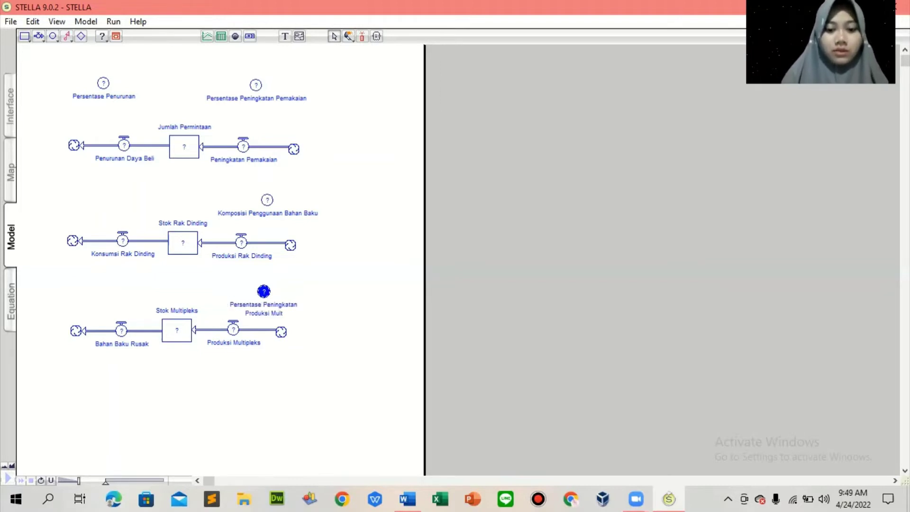
{"action": "type", "text": "ipleks"}
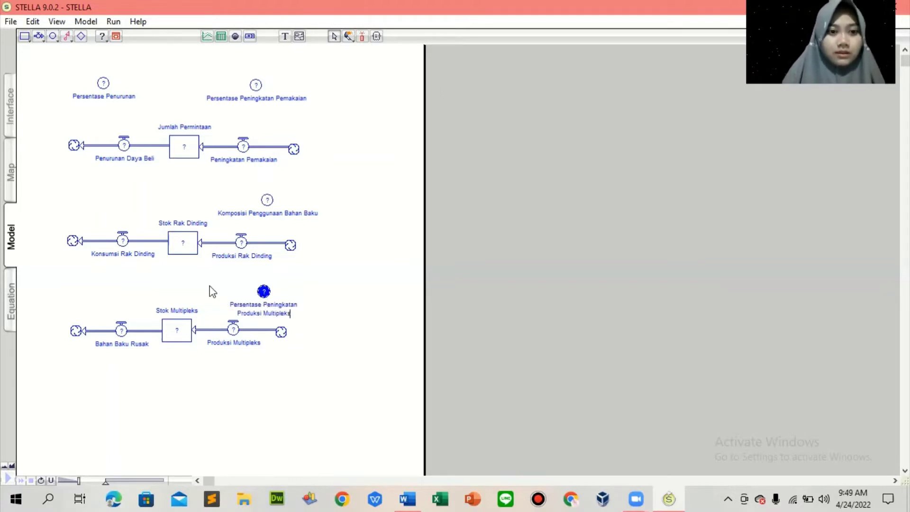
Add a converter above the Bahan Baku Rusak flow and name it Persentase Kerusakan
{"action": "left_click", "coordinate": [53, 36]}
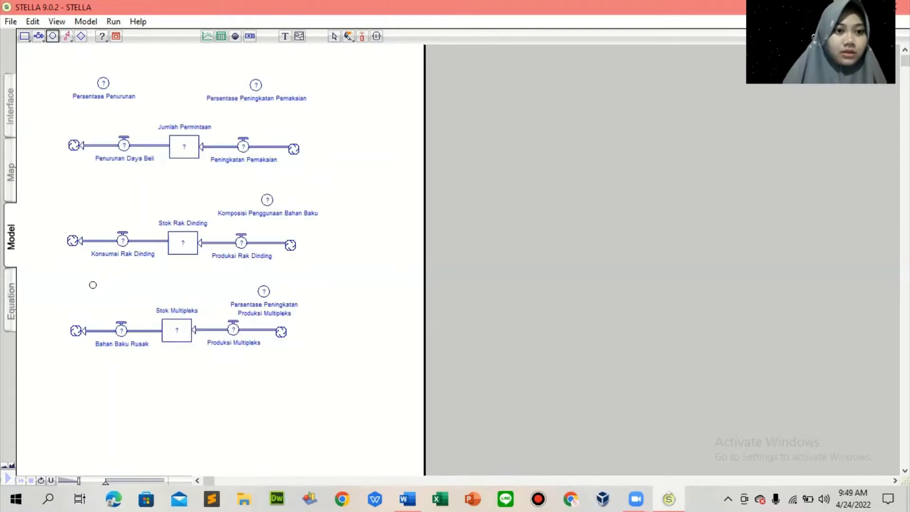
{"action": "left_click", "coordinate": [88, 289]}
{"action": "type", "text": "Persen"}
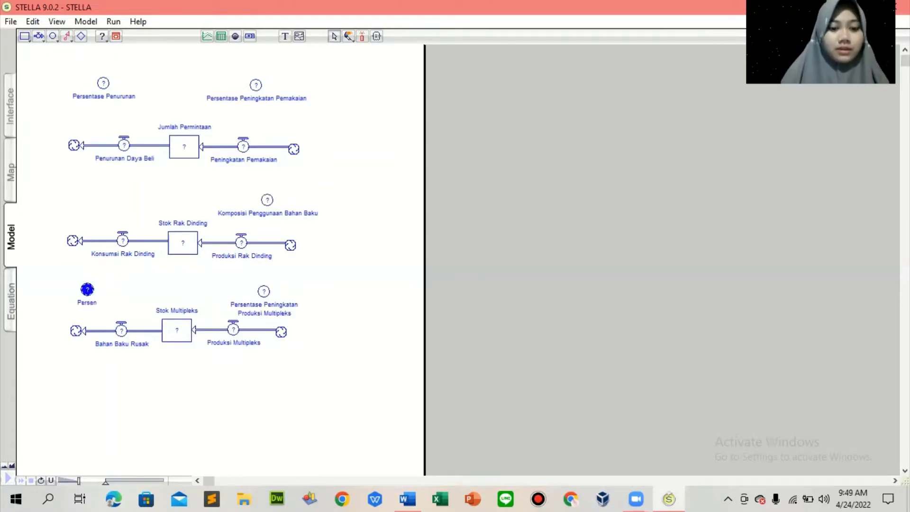
{"action": "type", "text": "tase Kerusak"}
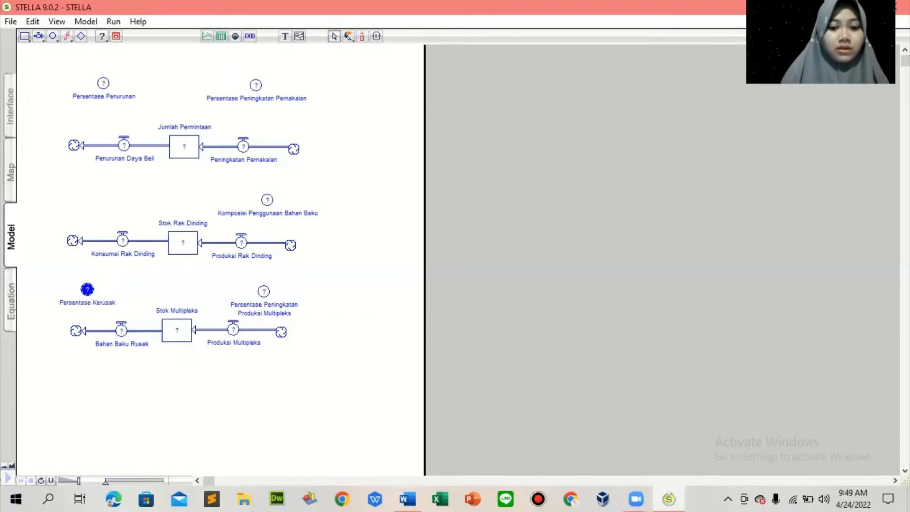
{"action": "type", "text": "an"}
{"action": "left_click", "coordinate": [166, 376]}
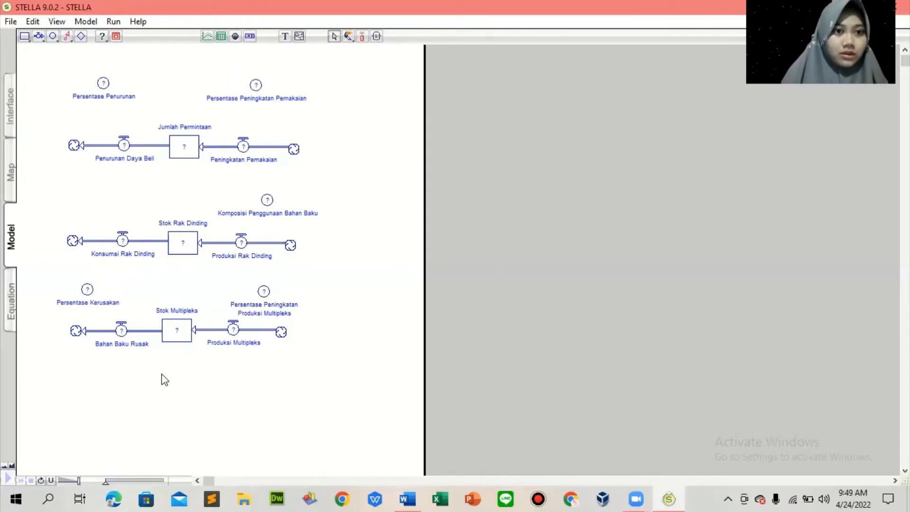
Connect the Jumlah Permintaan stock and the Persentase Penurunan converter to the Penurunan Daya Beli flow
{"action": "left_click", "coordinate": [67, 38]}
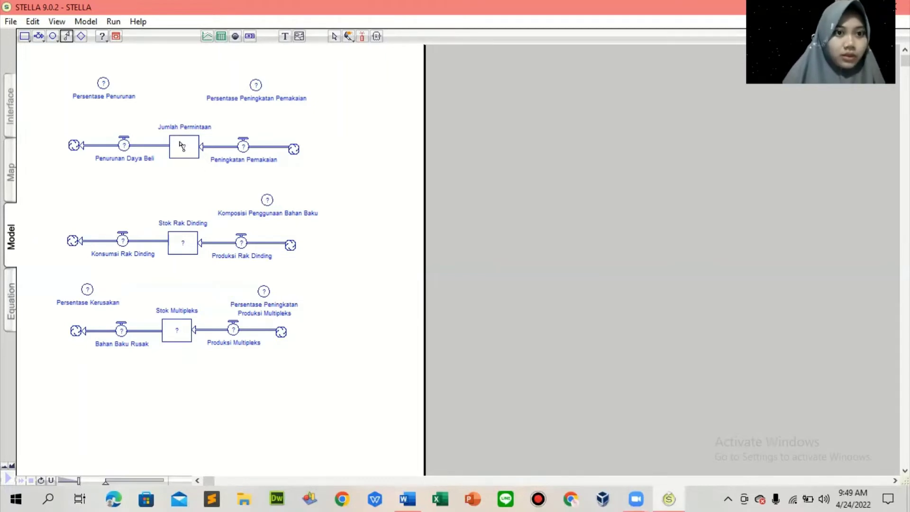
{"action": "left_click_drag", "start_coordinate": [182, 145], "coordinate": [124, 144]}
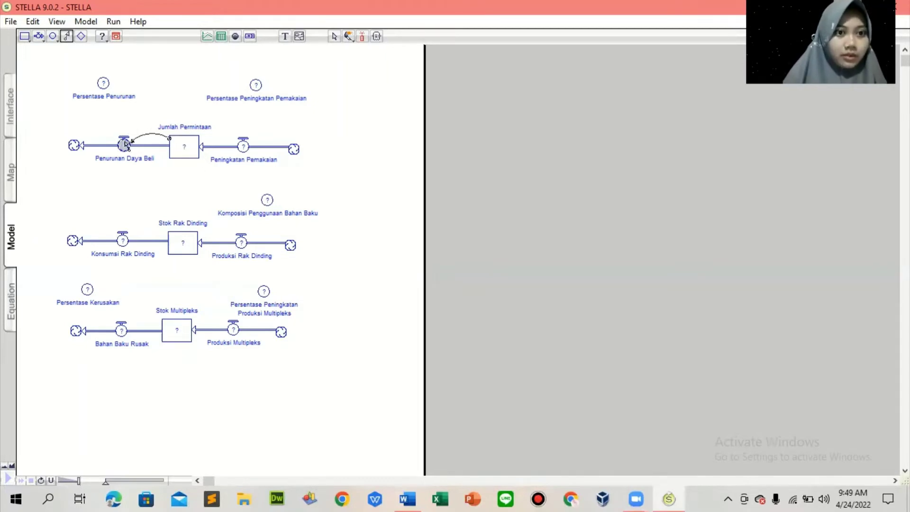
{"action": "left_click", "coordinate": [71, 39]}
{"action": "left_click_drag", "start_coordinate": [105, 83], "coordinate": [123, 142]}
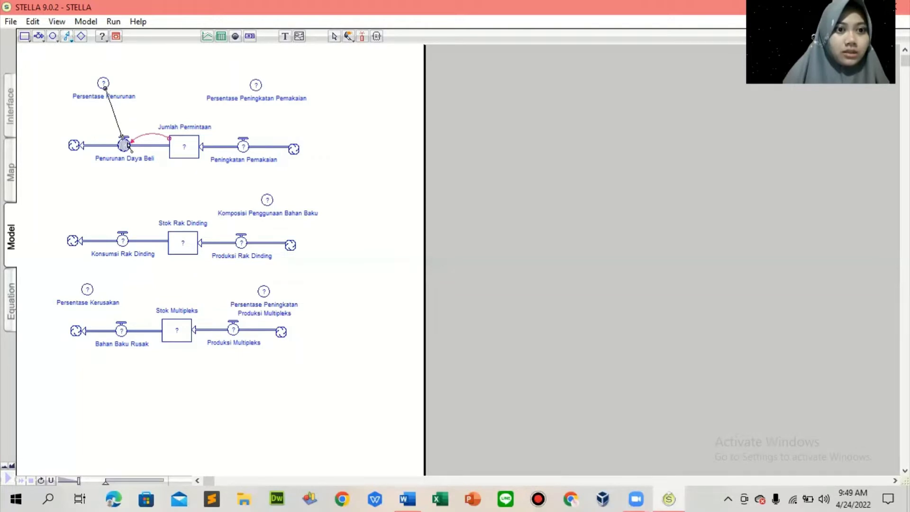
Connect the Jumlah Permintaan stock and the Persentase Peningkatan Pemakaian converter to the Peningkatan Pemakaian flow
{"action": "left_click", "coordinate": [67, 37]}
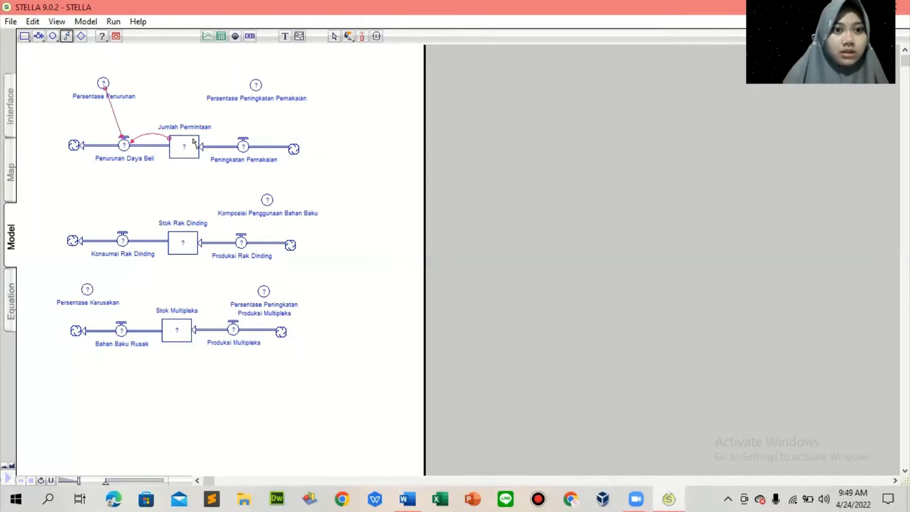
{"action": "left_click_drag", "start_coordinate": [193, 142], "coordinate": [243, 144]}
{"action": "left_click", "coordinate": [67, 37]}
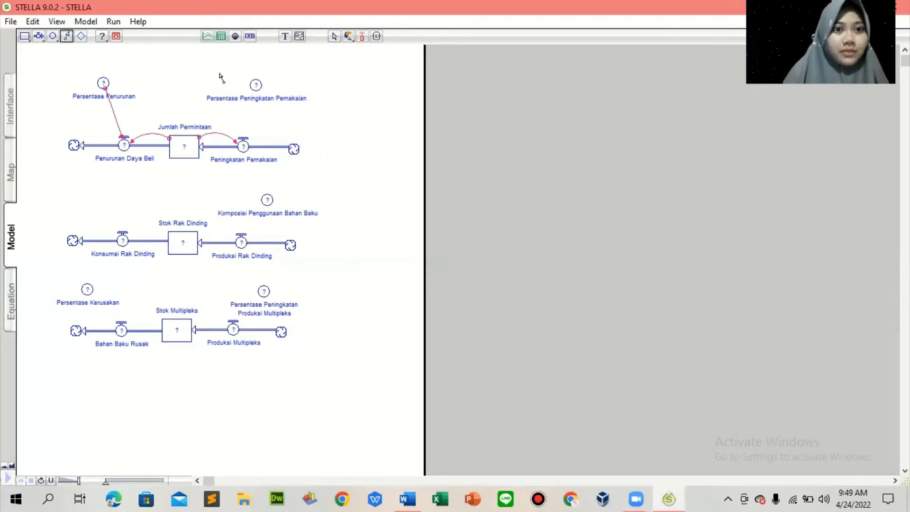
{"action": "left_click_drag", "start_coordinate": [256, 85], "coordinate": [242, 145]}
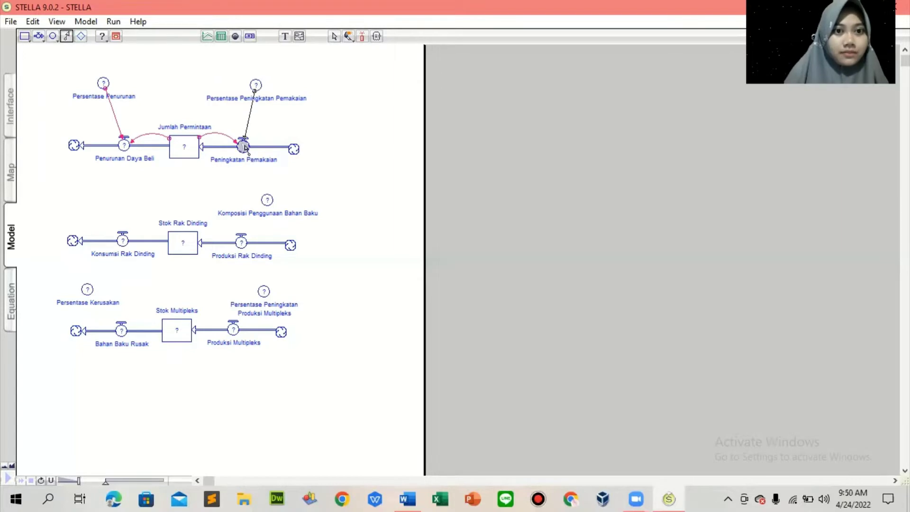
Connect the Jumlah Permintaan and Stok Rak Dinding stocks to the Konsumsi Rak Dinding flow, and Komposisi Penggunaan Bahan Baku to Produksi Rak Dinding
{"action": "left_click", "coordinate": [67, 38]}
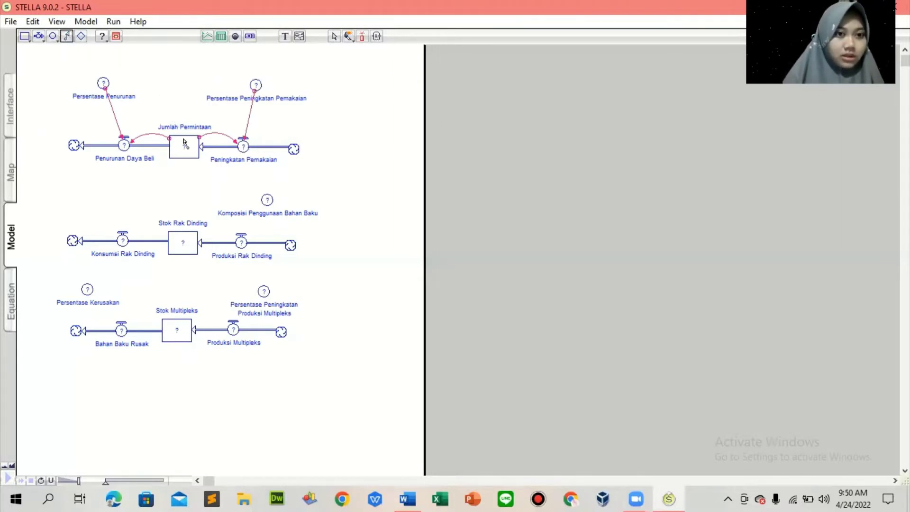
{"action": "left_click_drag", "start_coordinate": [185, 151], "coordinate": [124, 237]}
{"action": "left_click", "coordinate": [68, 36]}
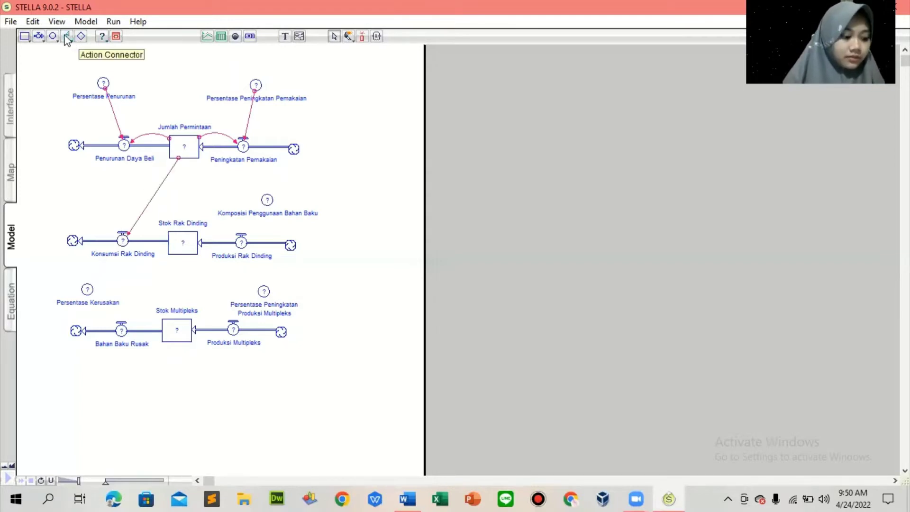
{"action": "left_click_drag", "start_coordinate": [185, 241], "coordinate": [124, 238]}
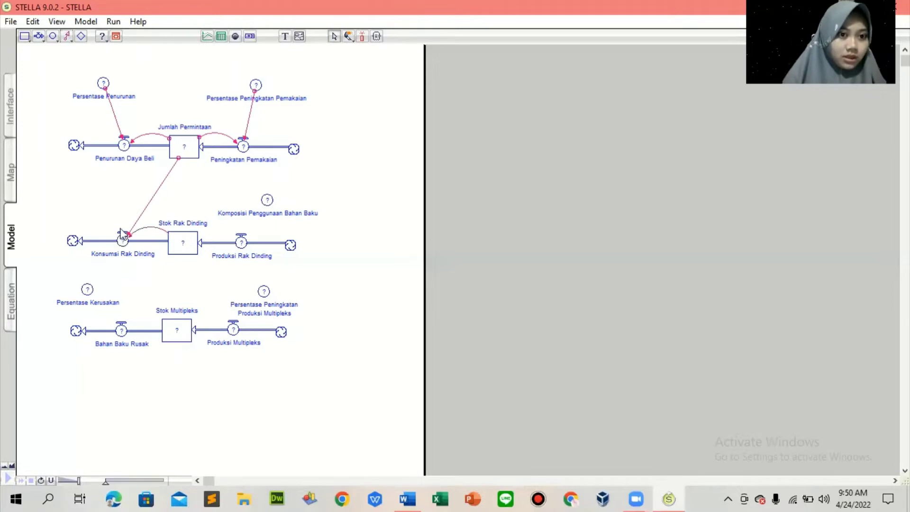
{"action": "left_click", "coordinate": [67, 37]}
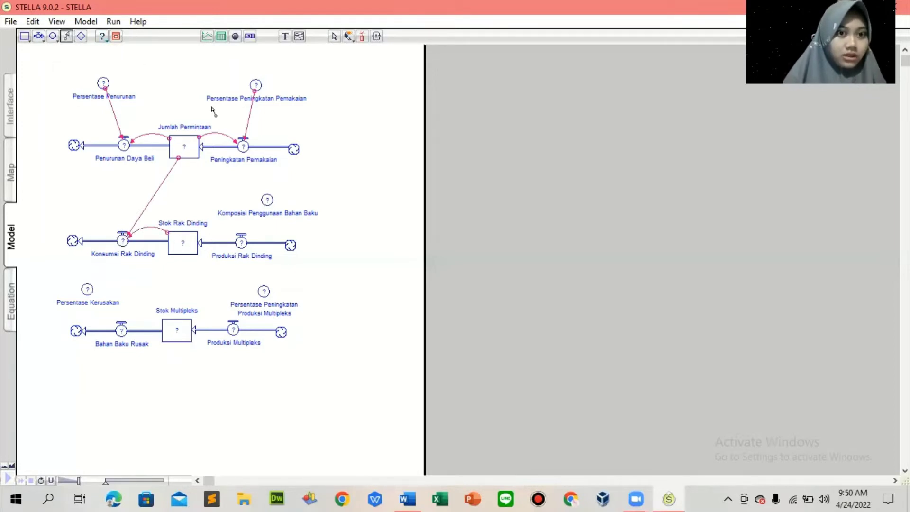
{"action": "left_click_drag", "start_coordinate": [250, 240], "coordinate": [246, 239]}
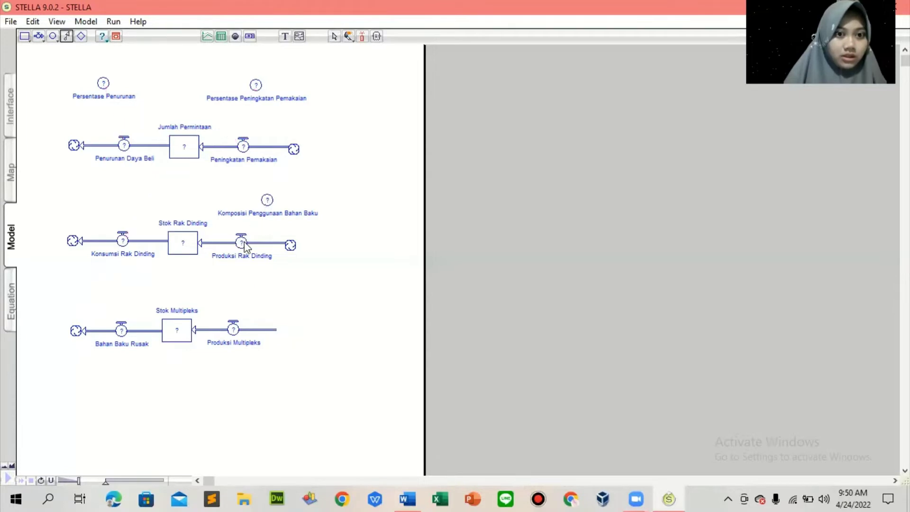
Connect the Stok Multipleks stock to both the Bahan Baku Rusak flow and the Produksi Multipleks flow
{"action": "left_click", "coordinate": [68, 38]}
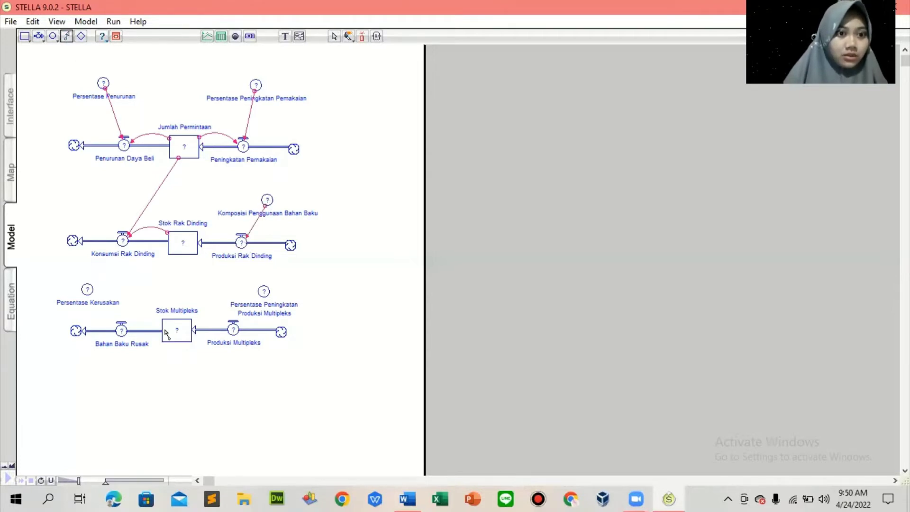
{"action": "left_click_drag", "start_coordinate": [175, 329], "coordinate": [122, 330]}
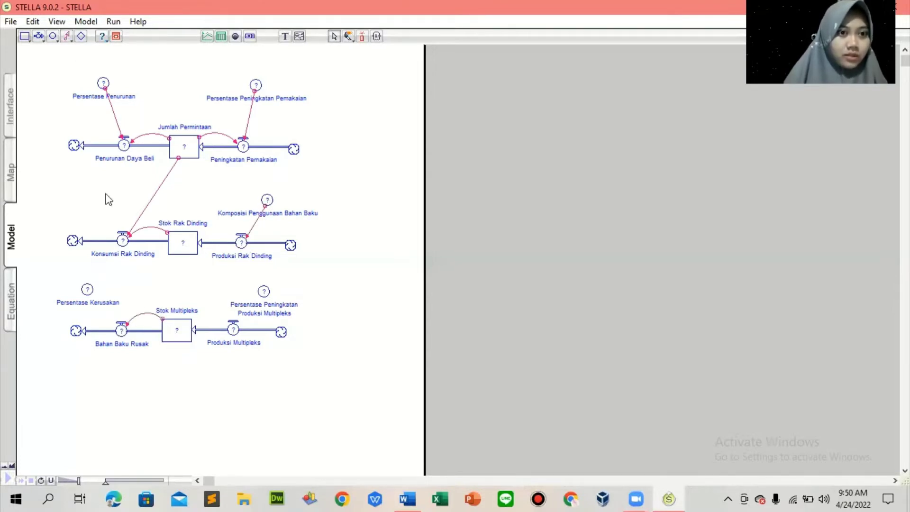
{"action": "left_click", "coordinate": [67, 38]}
{"action": "left_click", "coordinate": [67, 38]}
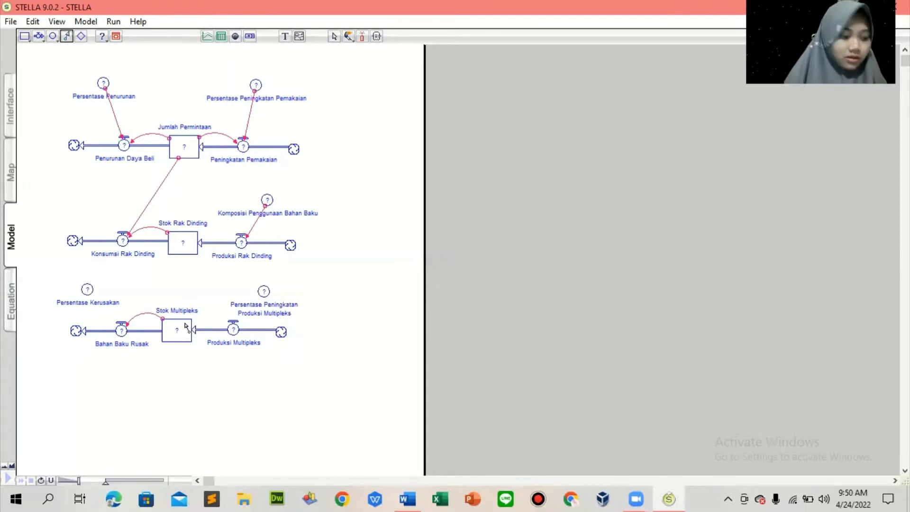
{"action": "left_click_drag", "start_coordinate": [184, 327], "coordinate": [232, 328]}
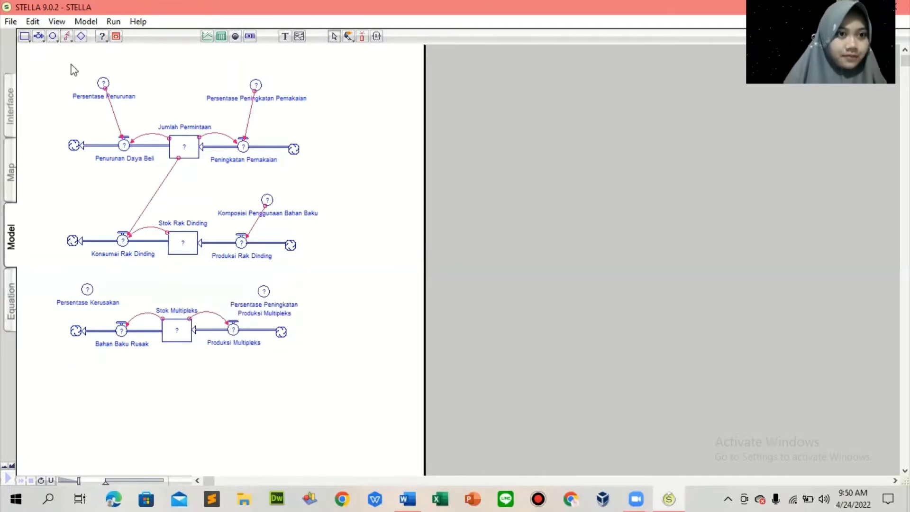
Connect Persentase Peningkatan Produksi Multipleks to the Produksi Multipleks flow and Persentase Kerusakan to the Bahan Baku Rusak flow
{"action": "left_click", "coordinate": [65, 37]}
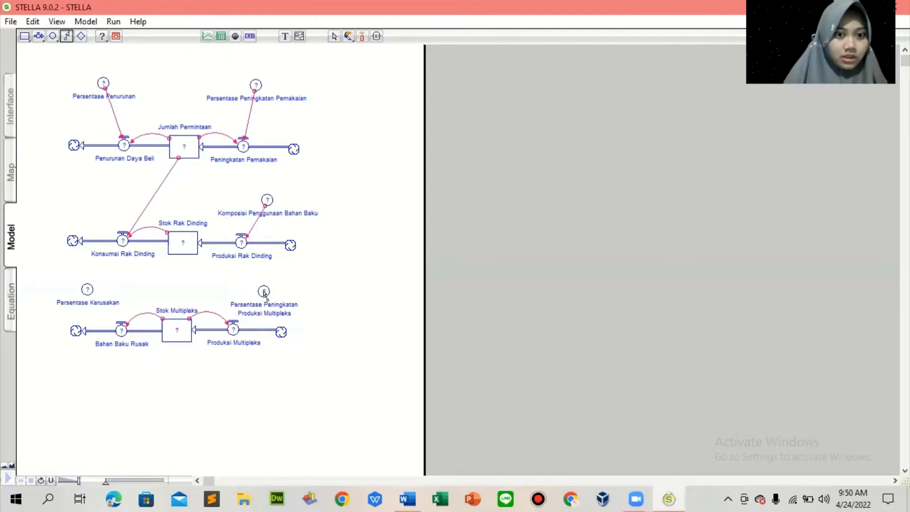
{"action": "left_click_drag", "start_coordinate": [264, 293], "coordinate": [233, 328]}
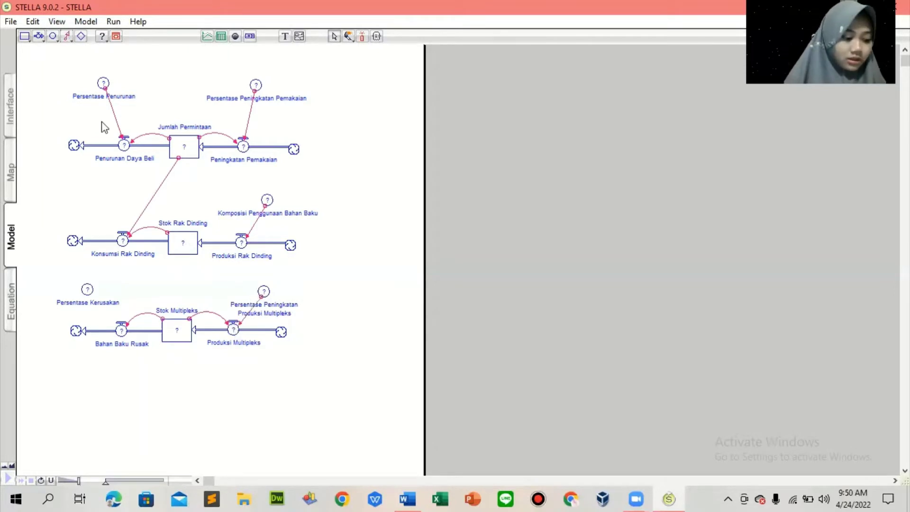
{"action": "left_click", "coordinate": [67, 36]}
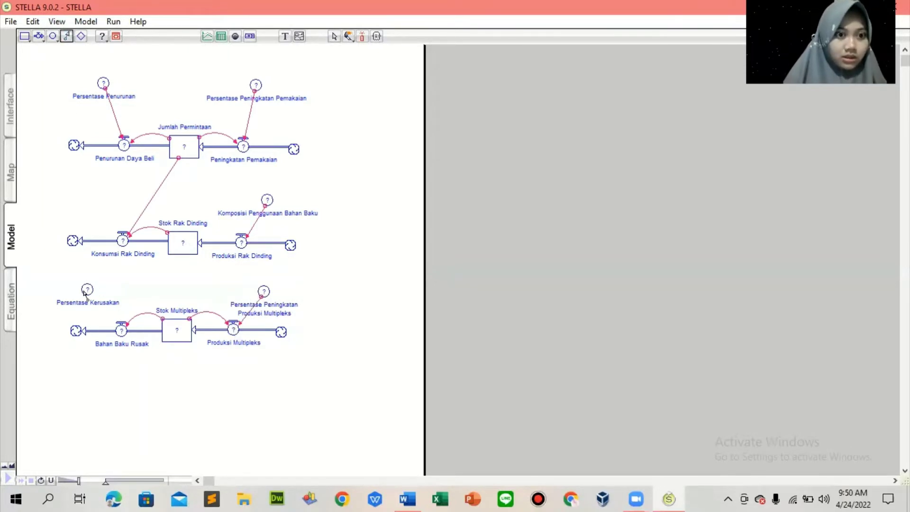
{"action": "left_click_drag", "start_coordinate": [85, 294], "coordinate": [126, 335]}
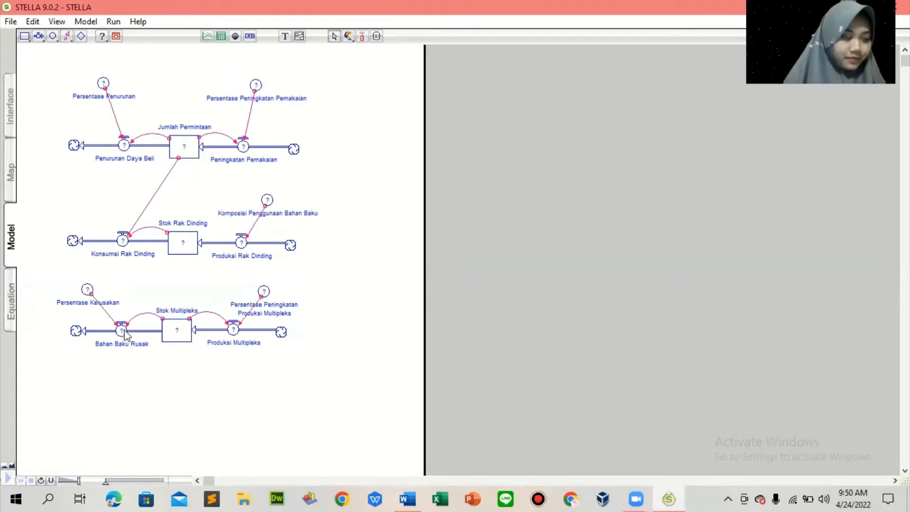
Connect the Stok Multipleks stock to the Produksi Rak Dinding flow
{"action": "left_click", "coordinate": [67, 36]}
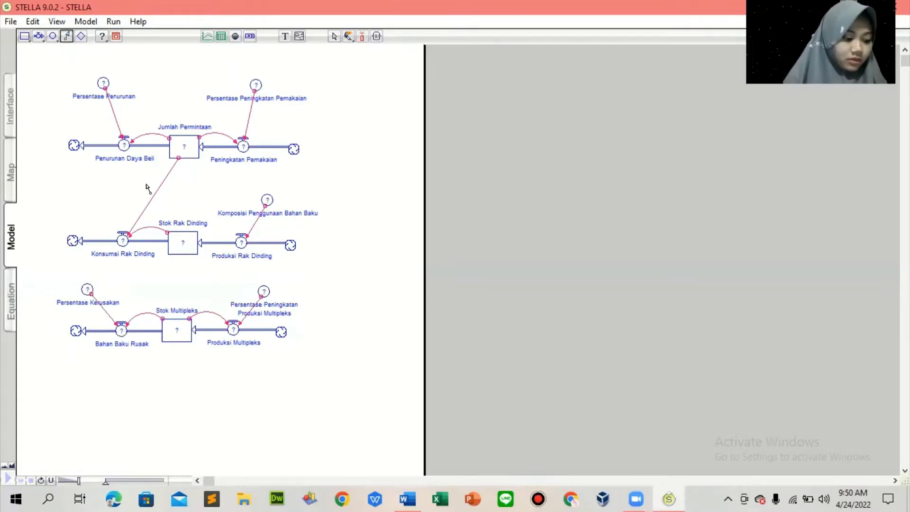
{"action": "left_click_drag", "start_coordinate": [178, 327], "coordinate": [241, 254]}
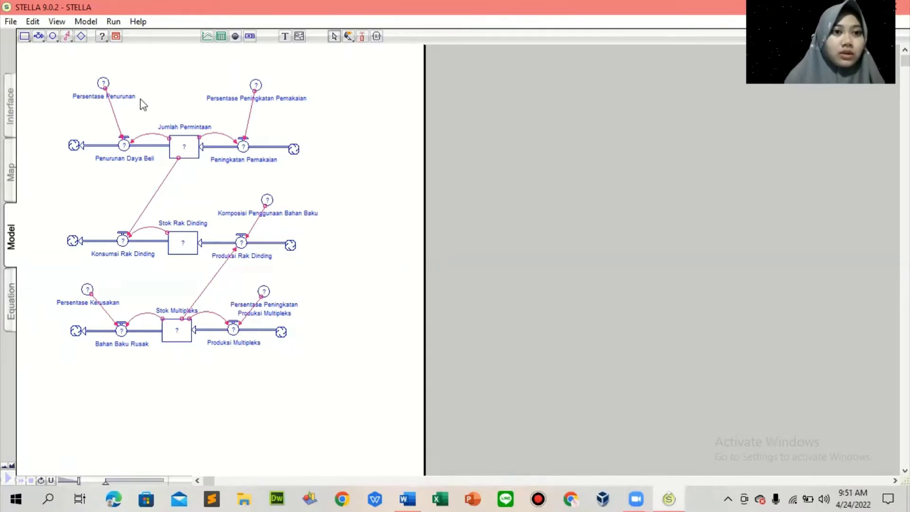
Set the Persentase Penurunan converter to 0.03 and the Persentase Peningkatan Pemakaian converter to 0.07
{"action": "double_click", "coordinate": [104, 84]}
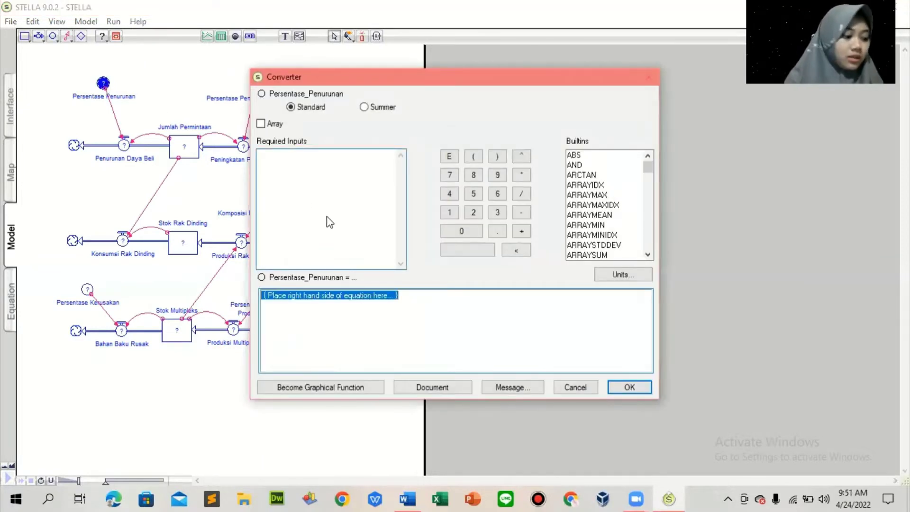
{"action": "type", "text": "0.03"}
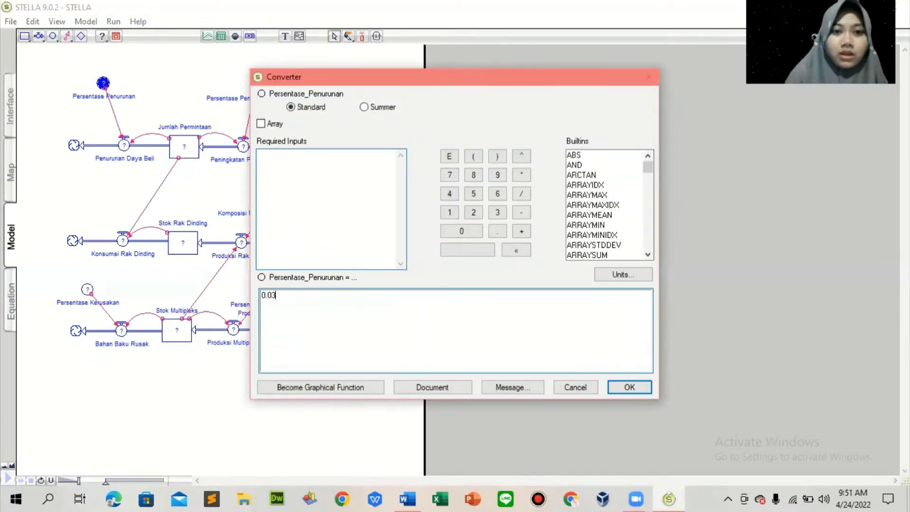
{"action": "left_click", "coordinate": [641, 386]}
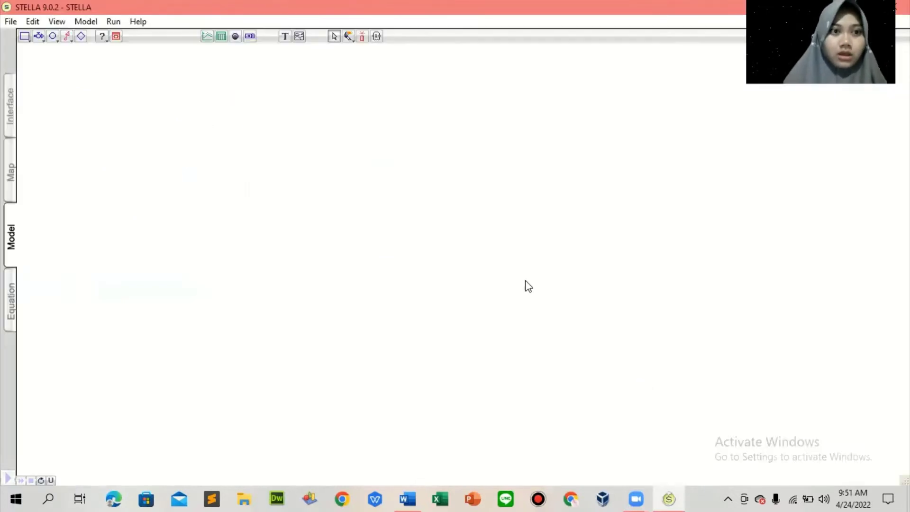
{"action": "double_click", "coordinate": [256, 85]}
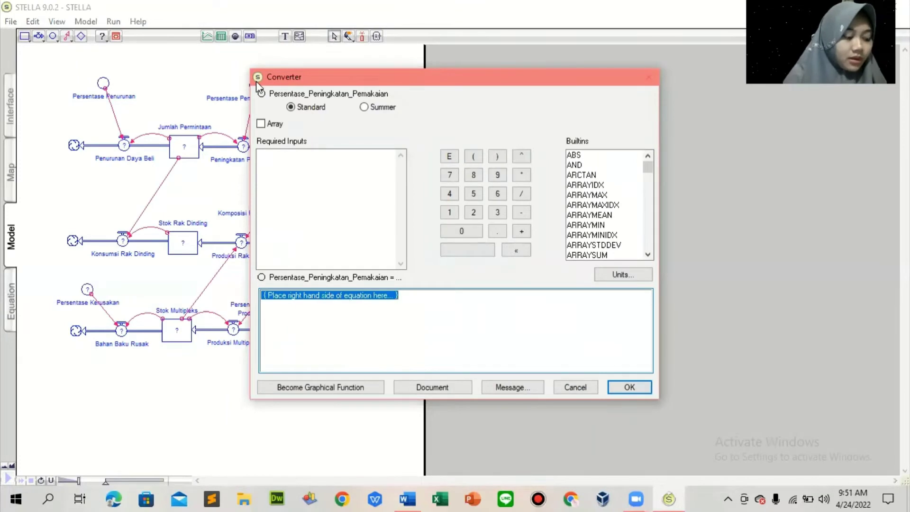
{"action": "type", "text": "0."}
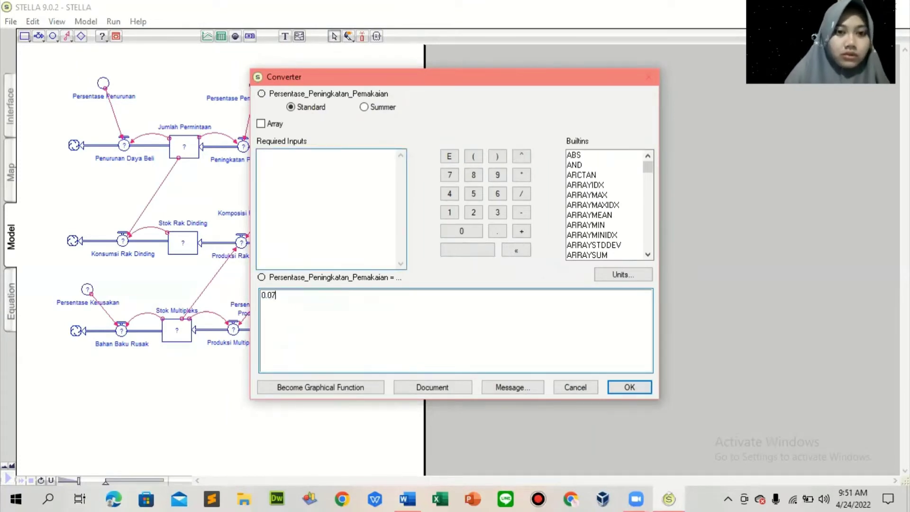
{"action": "type", "text": "07"}
{"action": "left_click", "coordinate": [625, 387]}
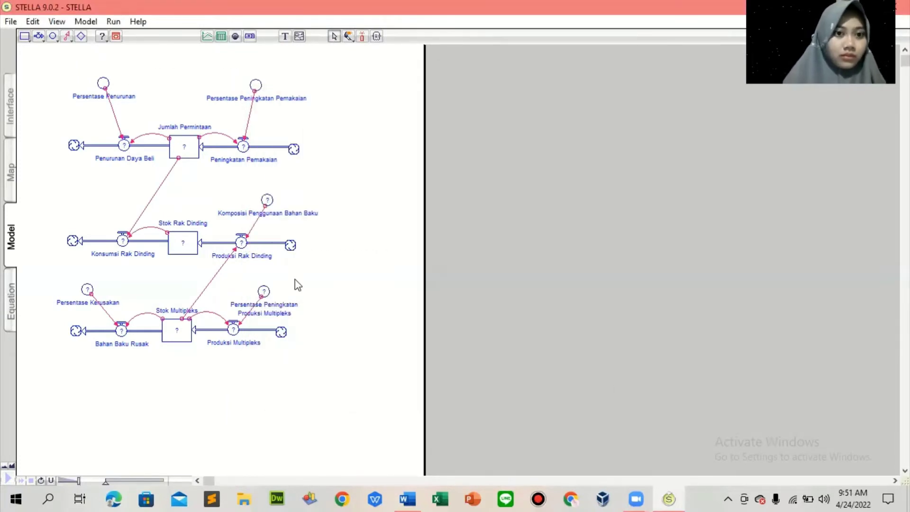
Set the Komposisi Penggunaan Bahan Baku converter to 1
{"action": "double_click", "coordinate": [266, 202]}
{"action": "type", "text": "1"}
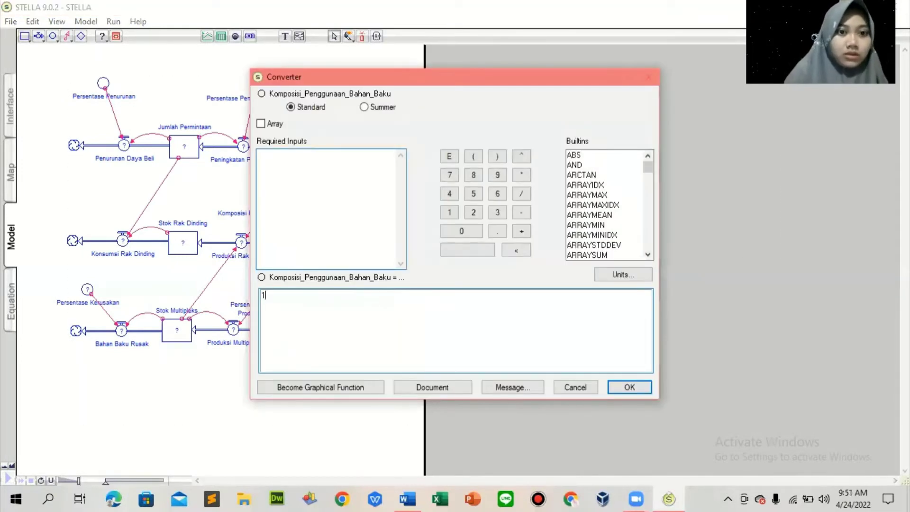
{"action": "left_click", "coordinate": [624, 388]}
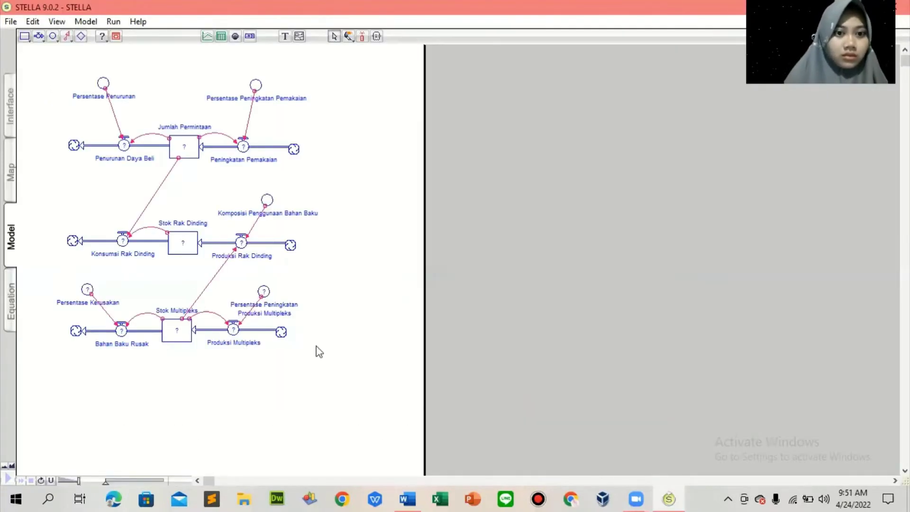
Set the Persentase Peningkatan Produksi Multipleks converter to 0.3 and the Persentase Kerusakan converter to 0.04
{"action": "double_click", "coordinate": [264, 293]}
{"action": "type", "text": "0.3"}
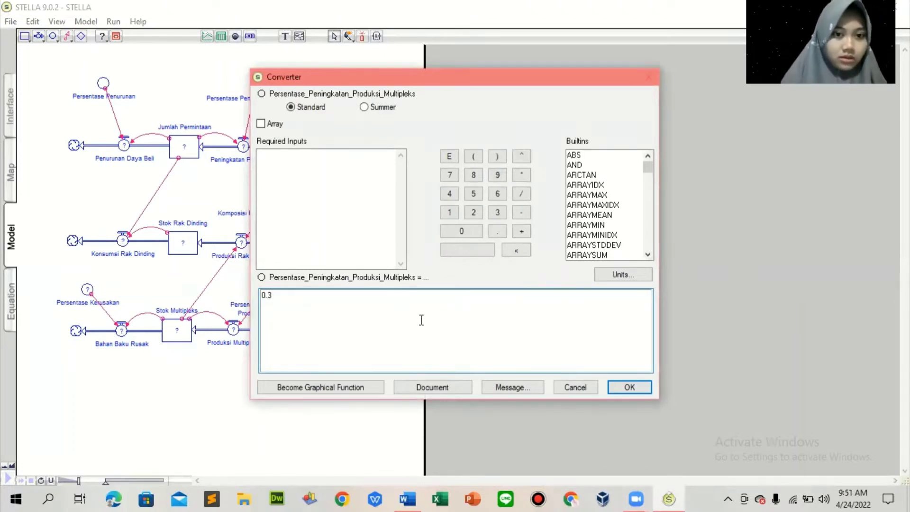
{"action": "left_click", "coordinate": [622, 391]}
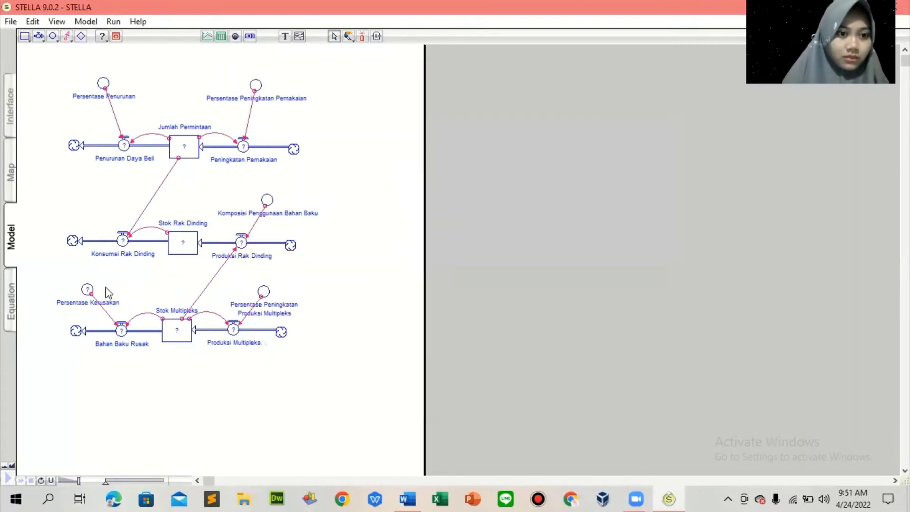
{"action": "double_click", "coordinate": [87, 290]}
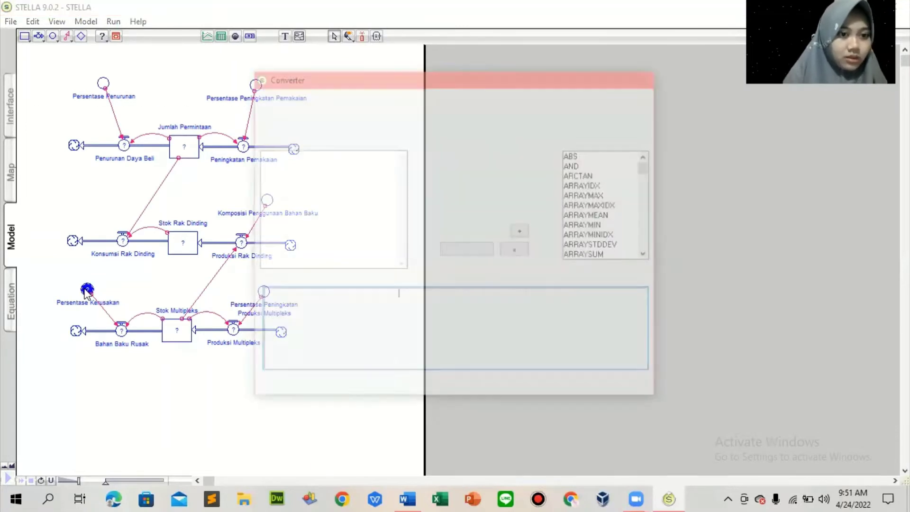
{"action": "type", "text": "0.04"}
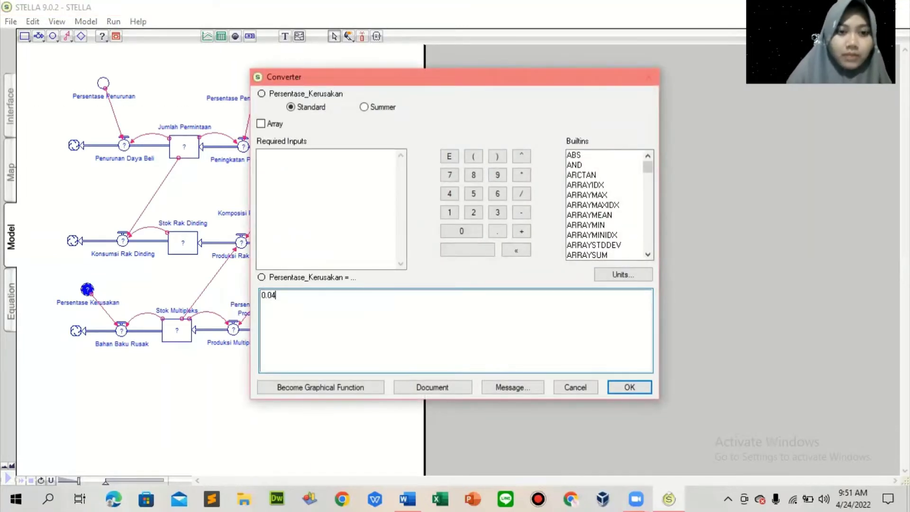
{"action": "left_click", "coordinate": [629, 387]}
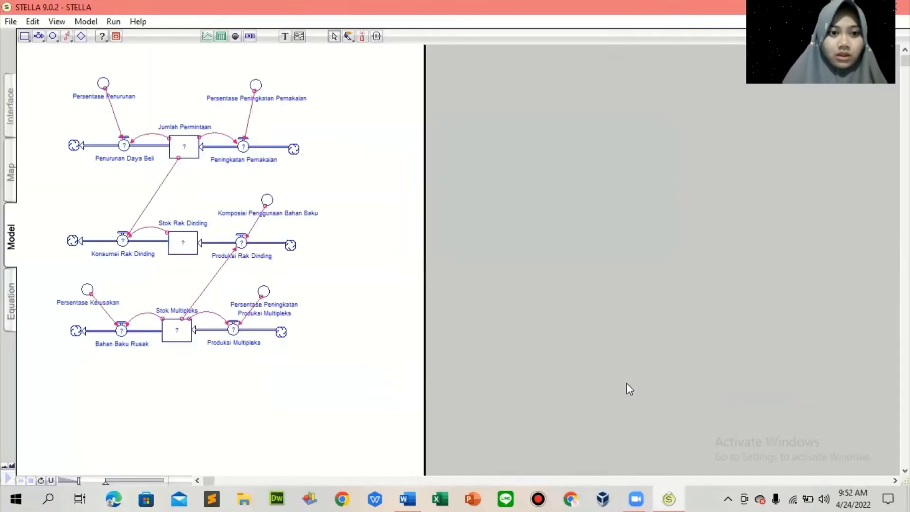
Define the Penurunan Daya Beli flow's equation as Persentase_Penurunan*Jumlah_Permintaan
{"action": "double_click", "coordinate": [125, 147]}
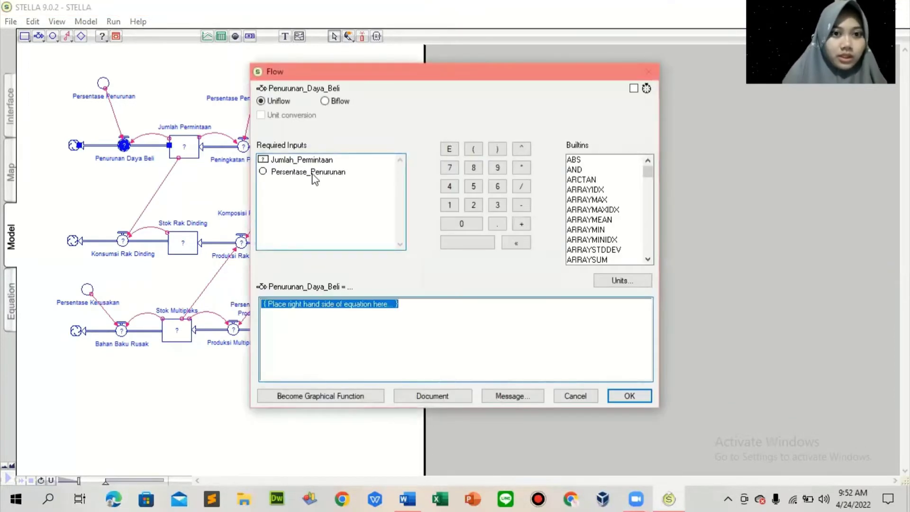
{"action": "left_click", "coordinate": [316, 180]}
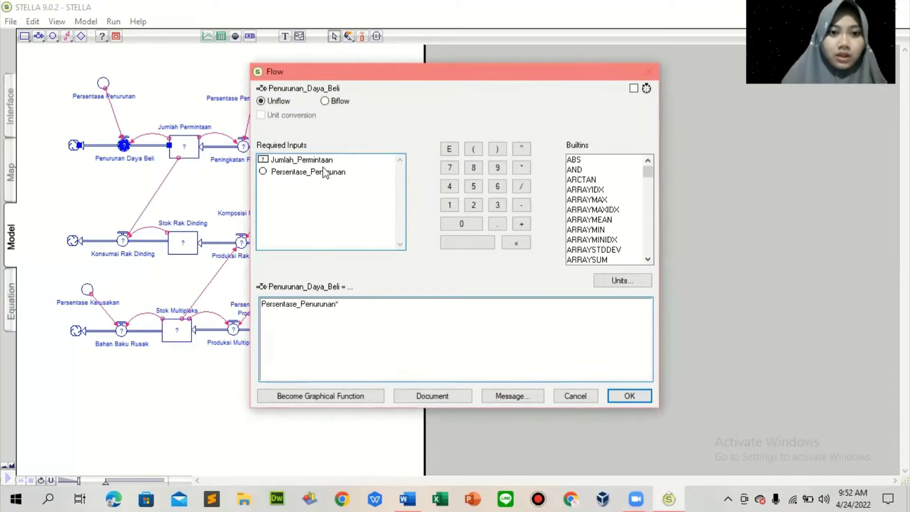
{"action": "left_click", "coordinate": [311, 161]}
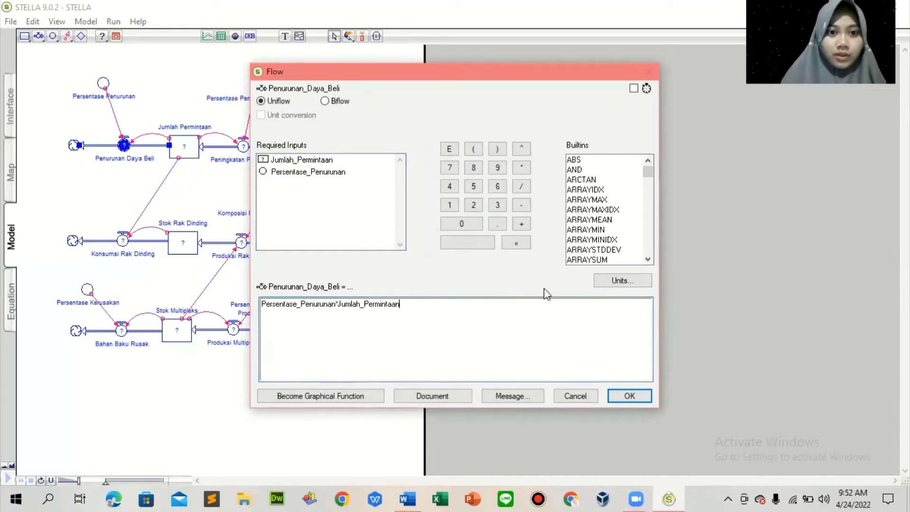
{"action": "left_click", "coordinate": [632, 395]}
Define the Peningkatan Pemakaian flow's equation as Persentase_Peningkatan_Pemakaian*Jumlah_Permintaan
{"action": "left_click", "coordinate": [243, 148]}
{"action": "double_click", "coordinate": [242, 147]}
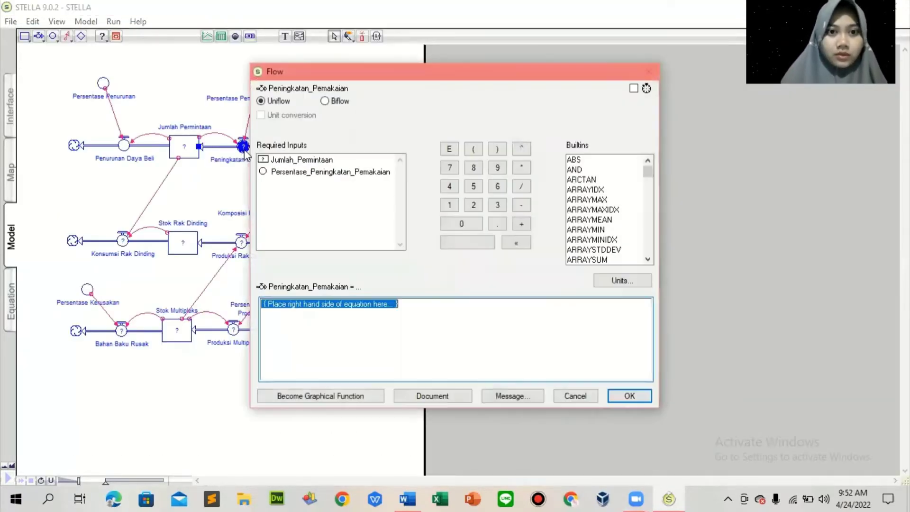
{"action": "left_click", "coordinate": [304, 172]}
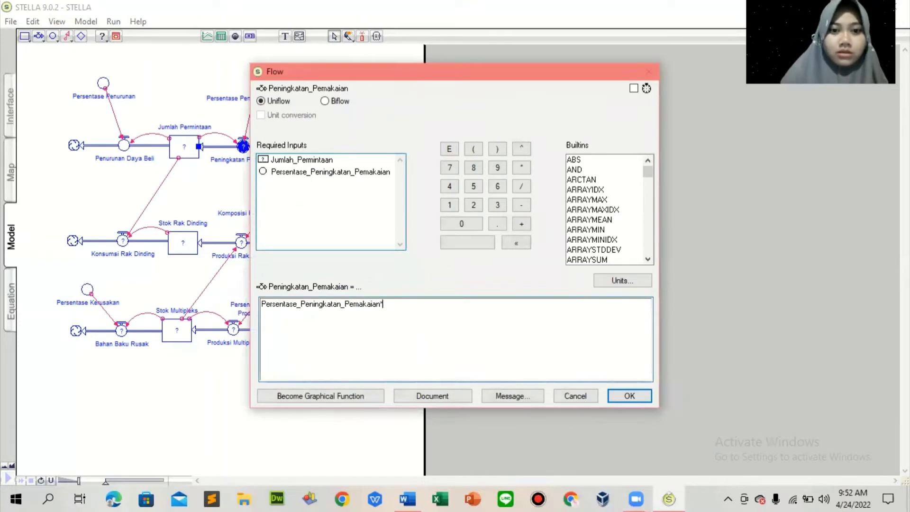
{"action": "type", "text": "*"}
{"action": "left_click", "coordinate": [333, 161]}
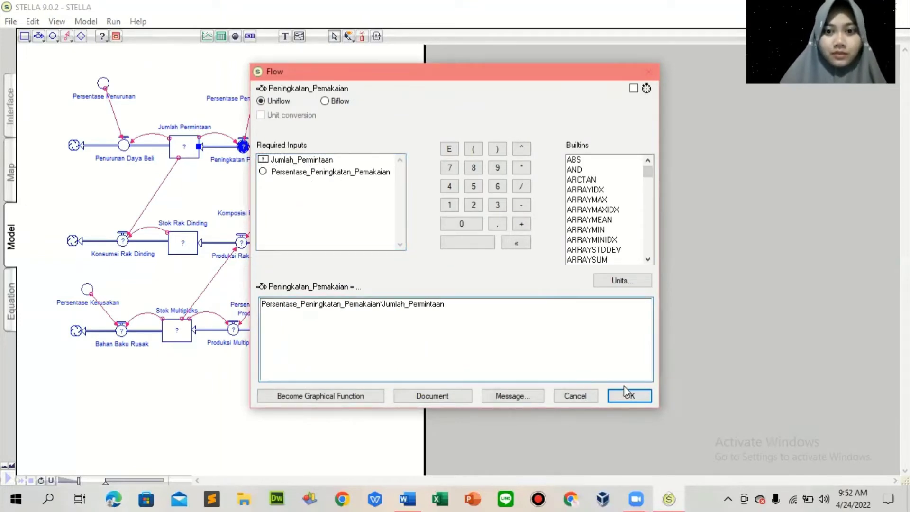
{"action": "left_click", "coordinate": [629, 395]}
Define the Konsumsi Rak Dinding flow's equation as Stok_Rak_Dinding-Jumlah_Permintaan
{"action": "left_click", "coordinate": [121, 241]}
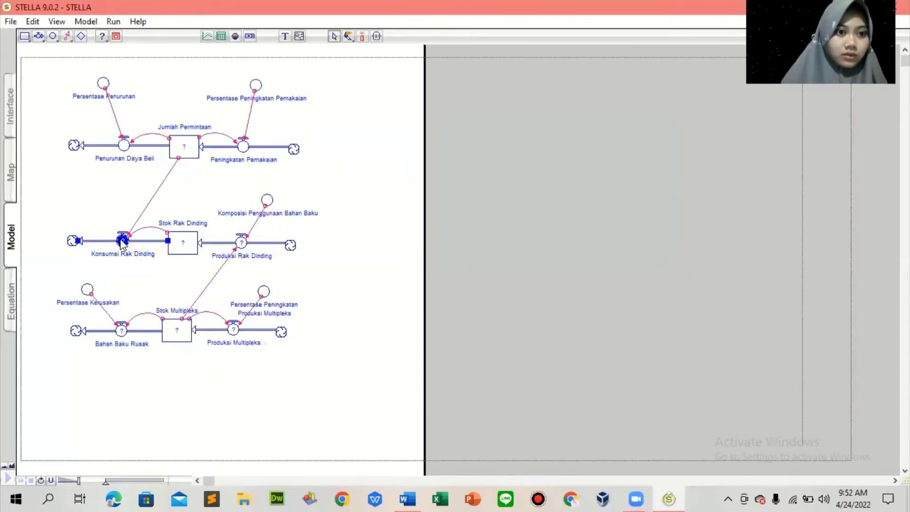
{"action": "double_click", "coordinate": [122, 241]}
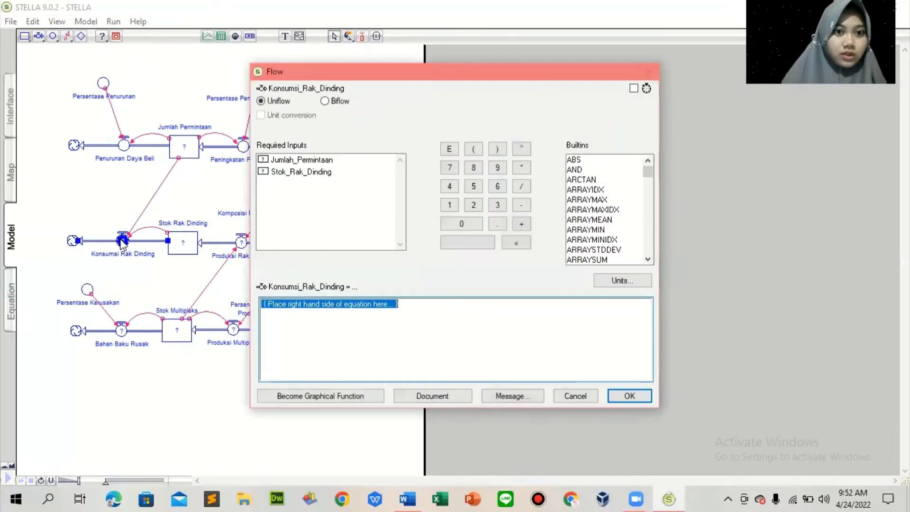
{"action": "left_click", "coordinate": [317, 174]}
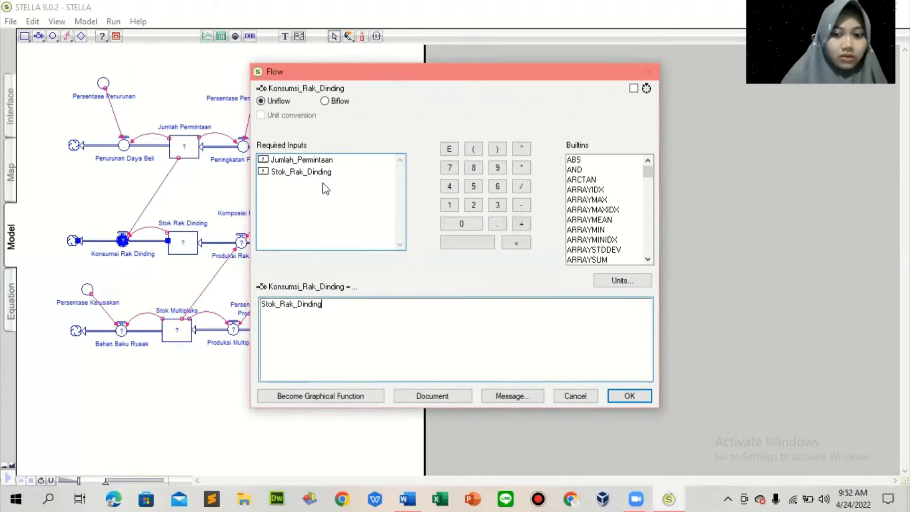
{"action": "type", "text": "-"}
{"action": "left_click", "coordinate": [301, 160]}
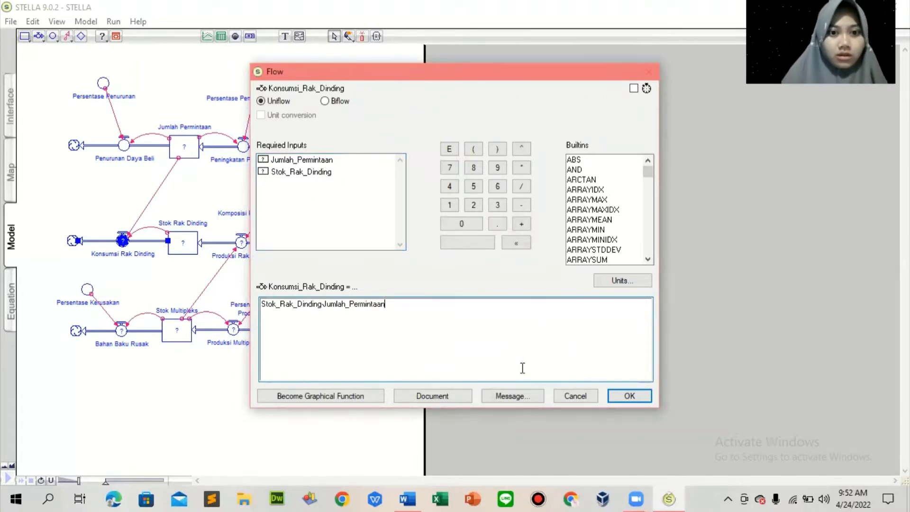
{"action": "left_click", "coordinate": [632, 398]}
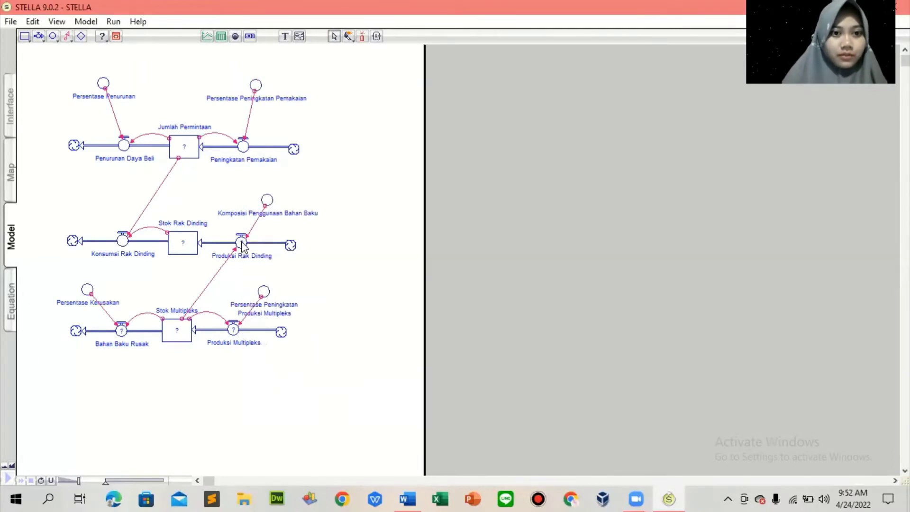
Define the Produksi Rak Dinding flow's equation as Komposisi_Penggunaan_Bahan_Baku-Stok_Multipleks
{"action": "double_click", "coordinate": [241, 244]}
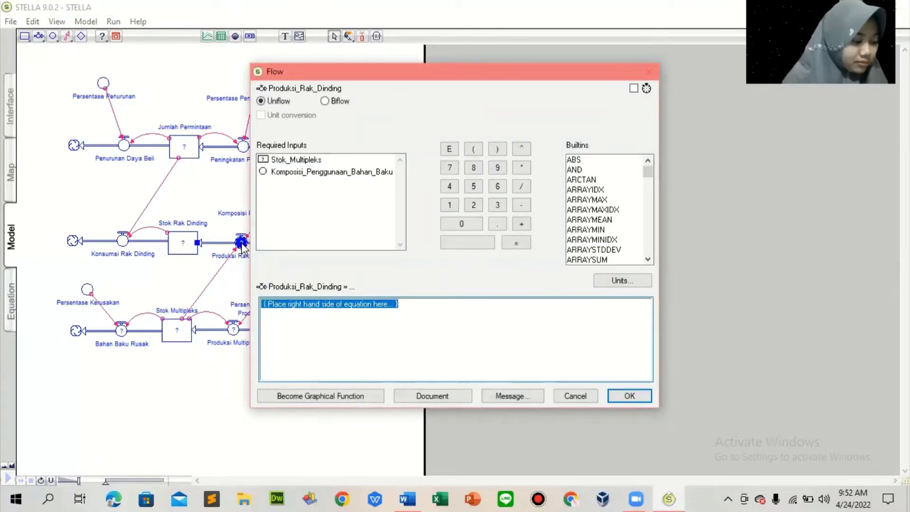
{"action": "left_click", "coordinate": [284, 172]}
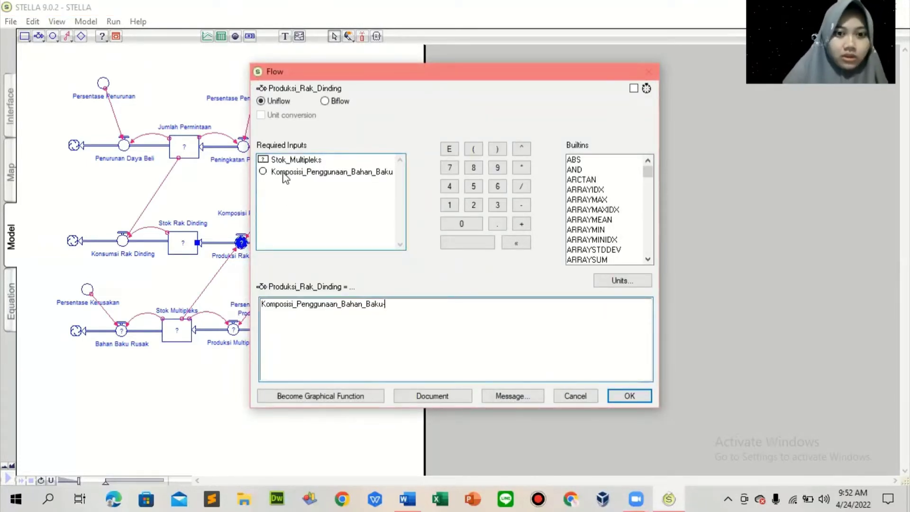
{"action": "left_click", "coordinate": [304, 161]}
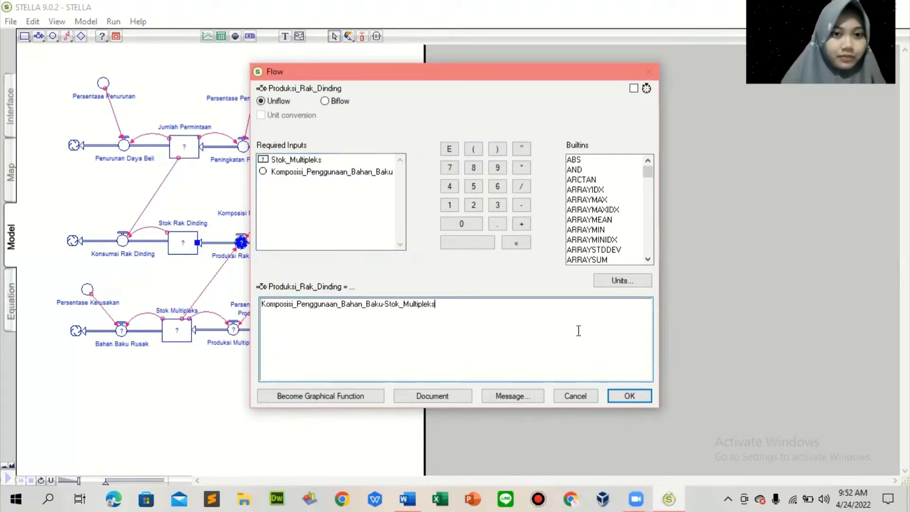
{"action": "left_click", "coordinate": [624, 392]}
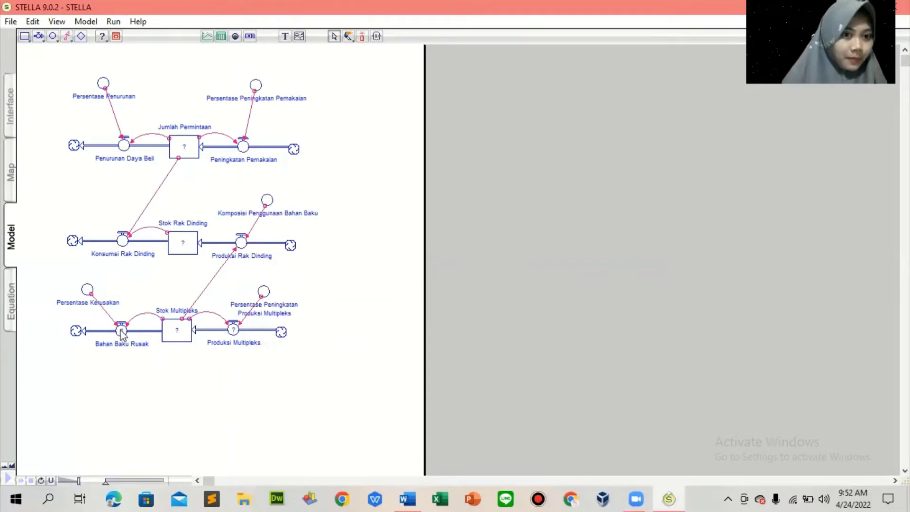
Define the Bahan Baku Rusak flow's equation as Persentase_Kerusakan*Stok_Multipleks
{"action": "double_click", "coordinate": [122, 332]}
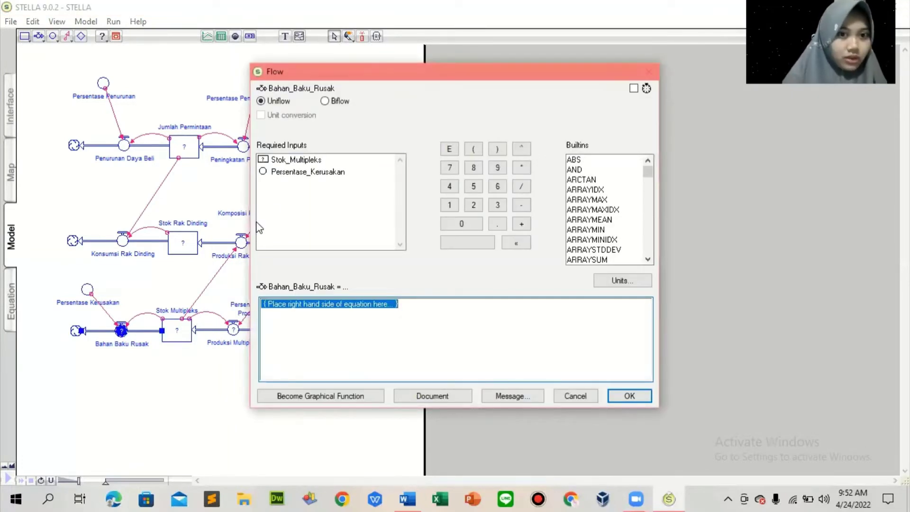
{"action": "left_click", "coordinate": [289, 174]}
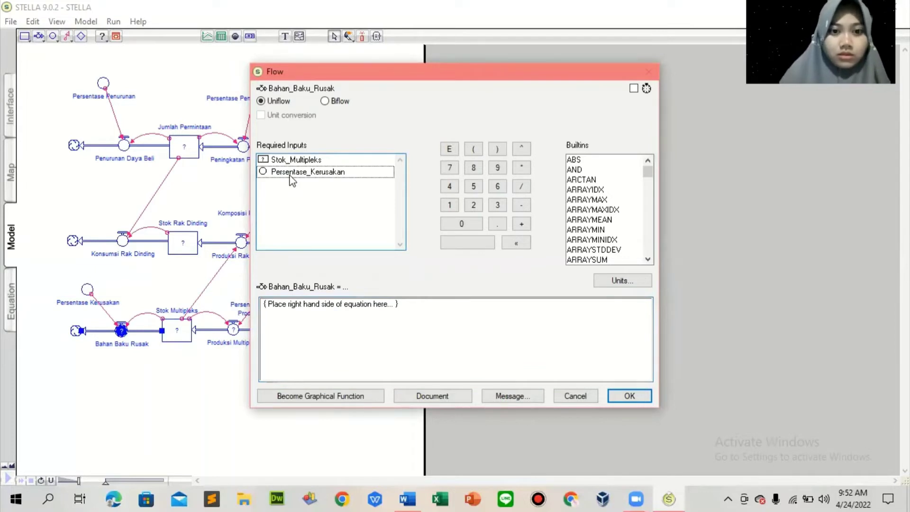
{"action": "double_click", "coordinate": [290, 173]}
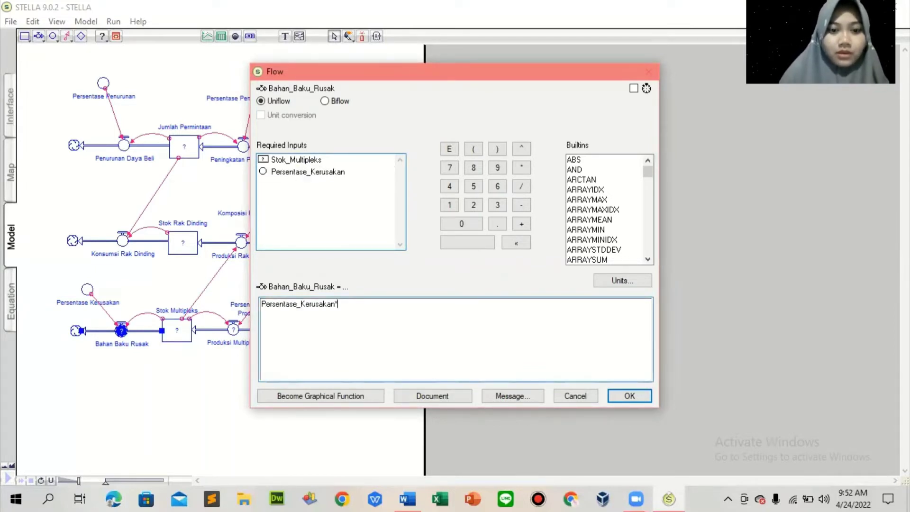
{"action": "left_click", "coordinate": [296, 160]}
{"action": "double_click", "coordinate": [296, 160]}
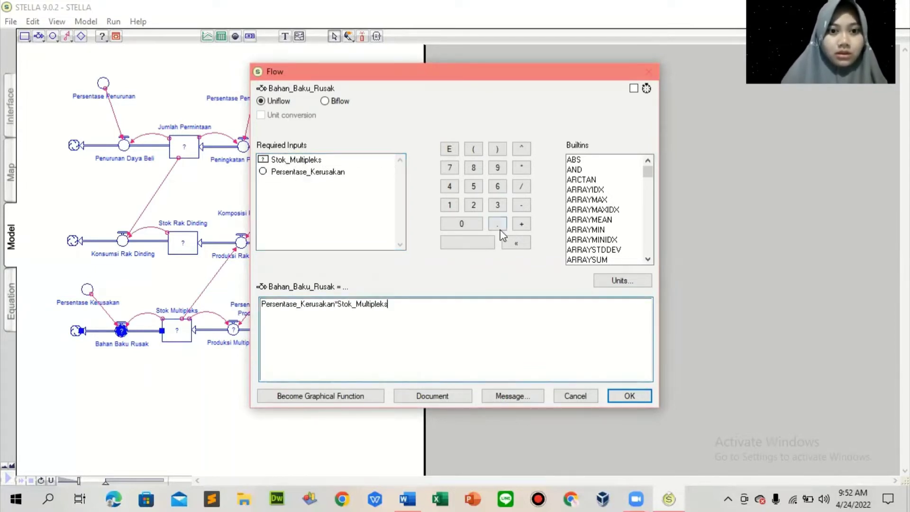
{"action": "left_click", "coordinate": [629, 396]}
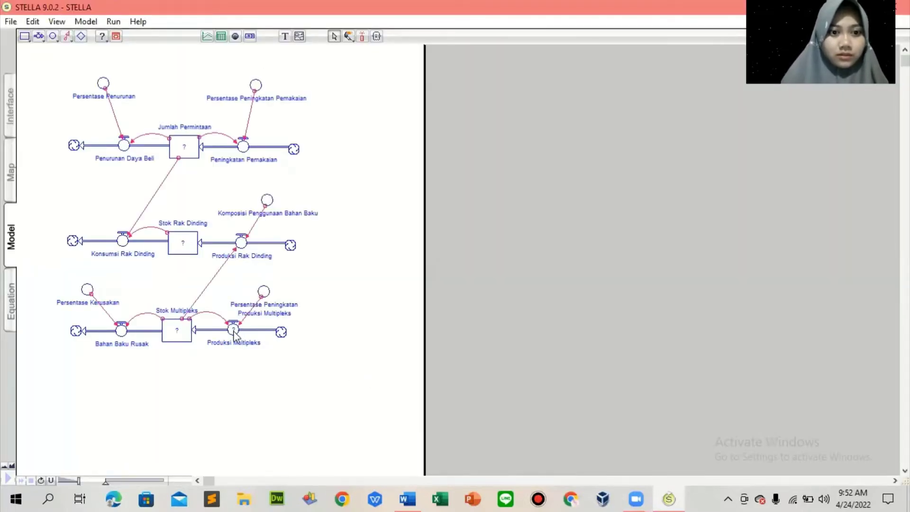
Define the Produksi Multipleks flow's equation as Persentase_Peningkatan_Produksi_Multipleks*Stok_Multipleks
{"action": "left_click", "coordinate": [233, 330]}
{"action": "double_click", "coordinate": [233, 329]}
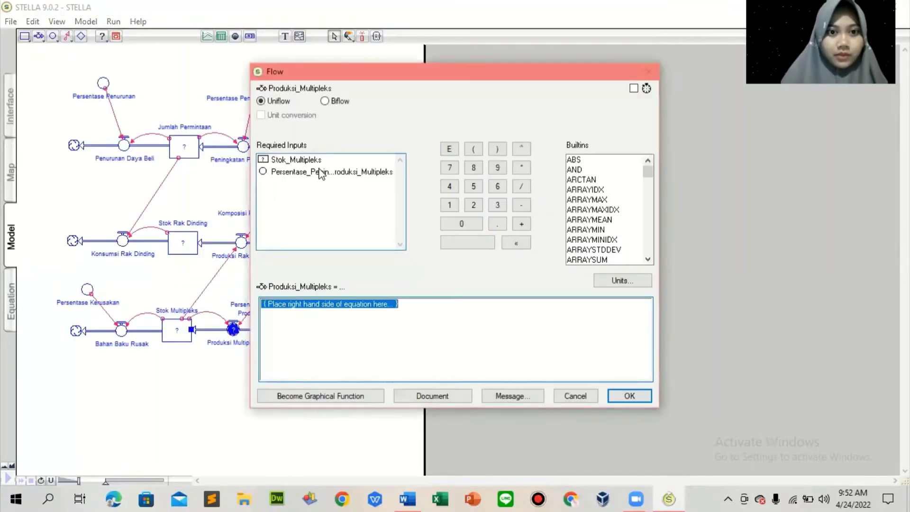
{"action": "double_click", "coordinate": [317, 173]}
{"action": "type", "text": "*"}
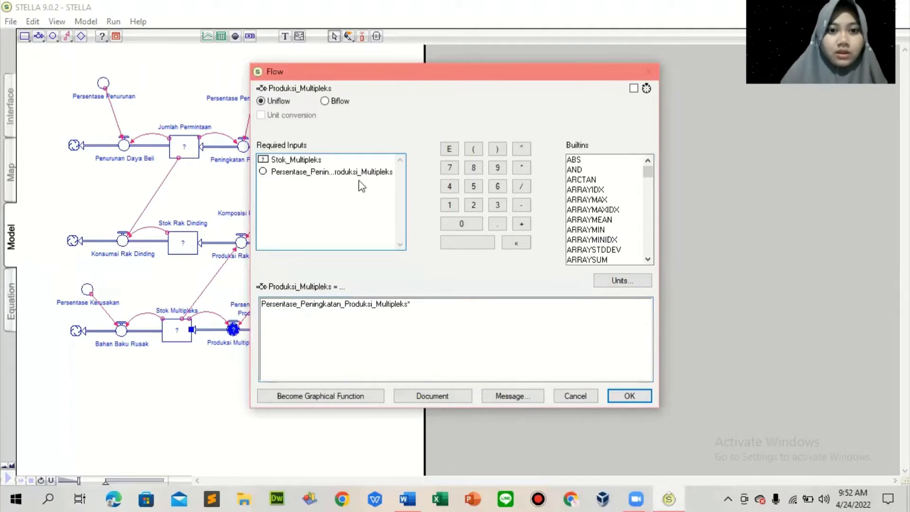
{"action": "double_click", "coordinate": [317, 159]}
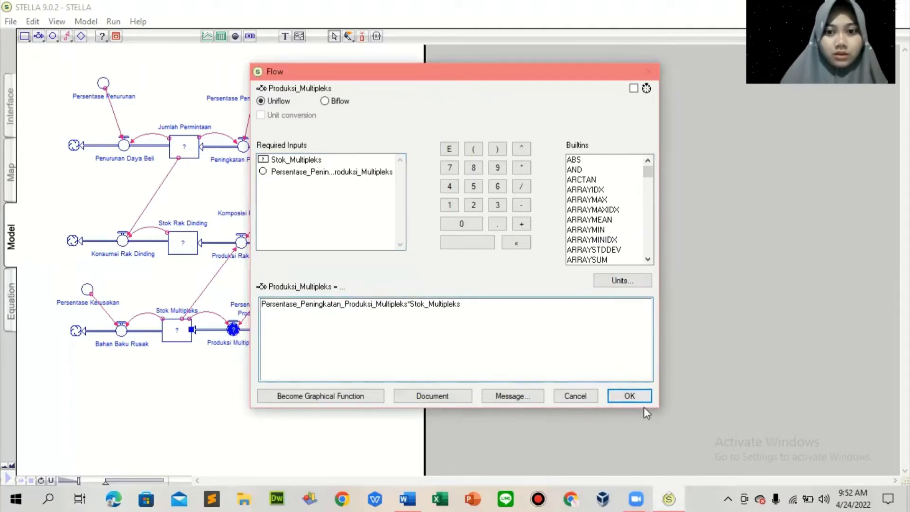
{"action": "left_click", "coordinate": [634, 396]}
Set the initial value of the Jumlah Permintaan stock to 4000
{"action": "left_click", "coordinate": [184, 150]}
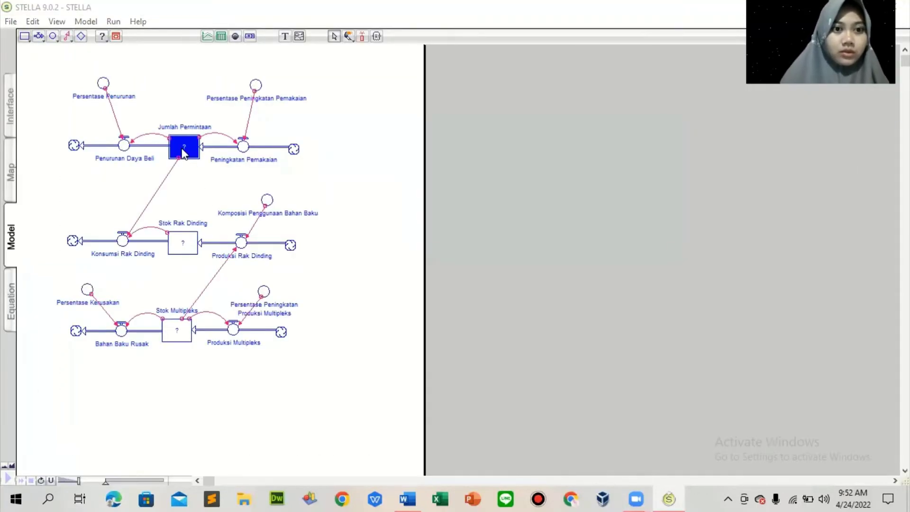
{"action": "double_click", "coordinate": [184, 149]}
{"action": "type", "text": "4000"}
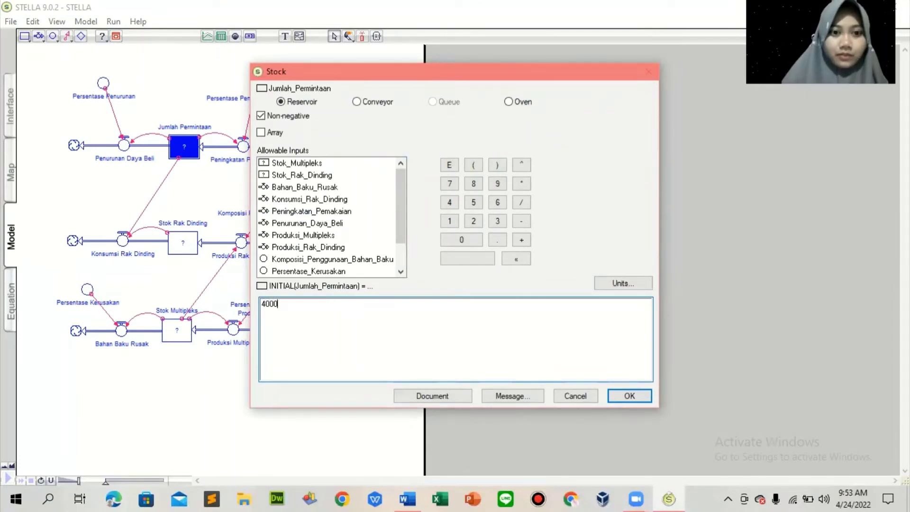
{"action": "left_click", "coordinate": [640, 396]}
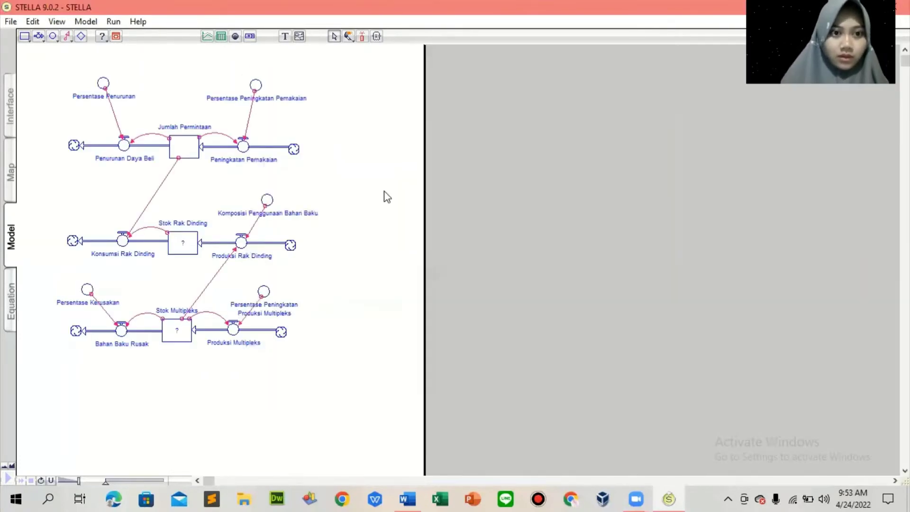
Define the initial value of the Stok Rak Dinding stock as Komposisi_Penggunaan_Bahan_Baku*Stok_Multipleks
{"action": "double_click", "coordinate": [183, 244]}
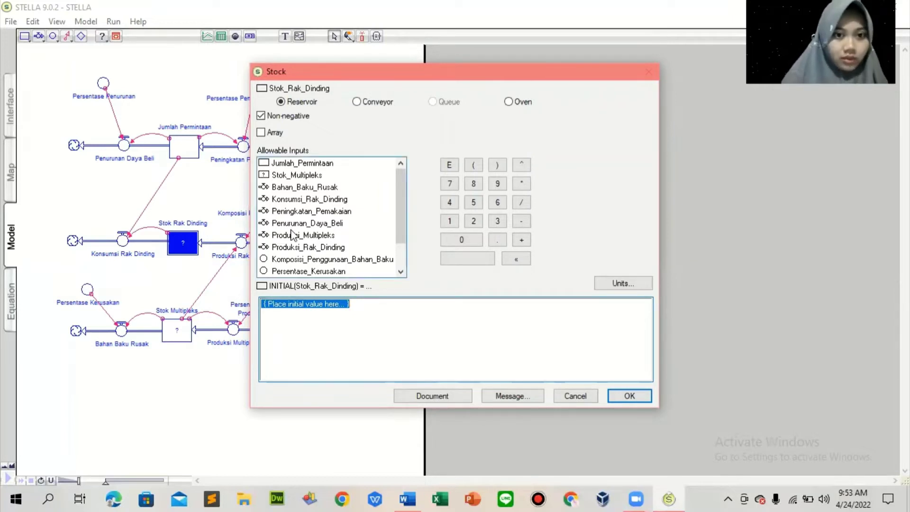
{"action": "left_click", "coordinate": [302, 259]}
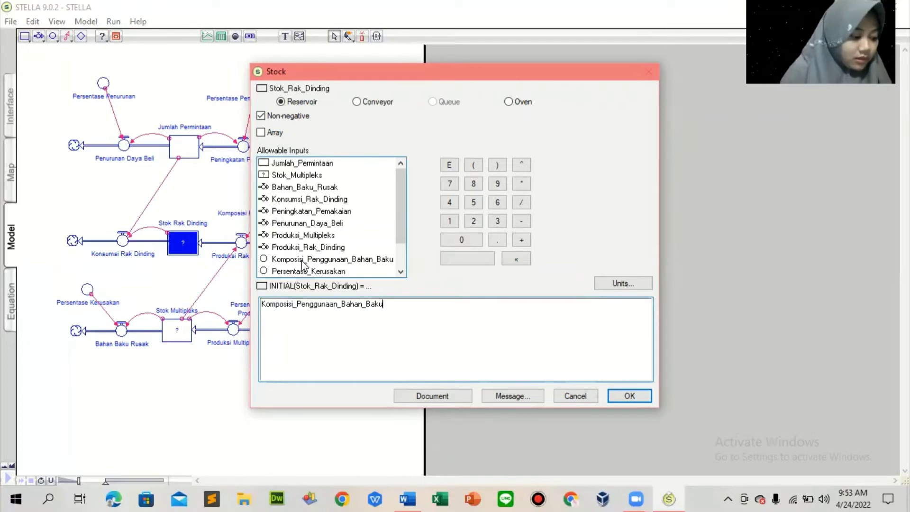
{"action": "type", "text": "*"}
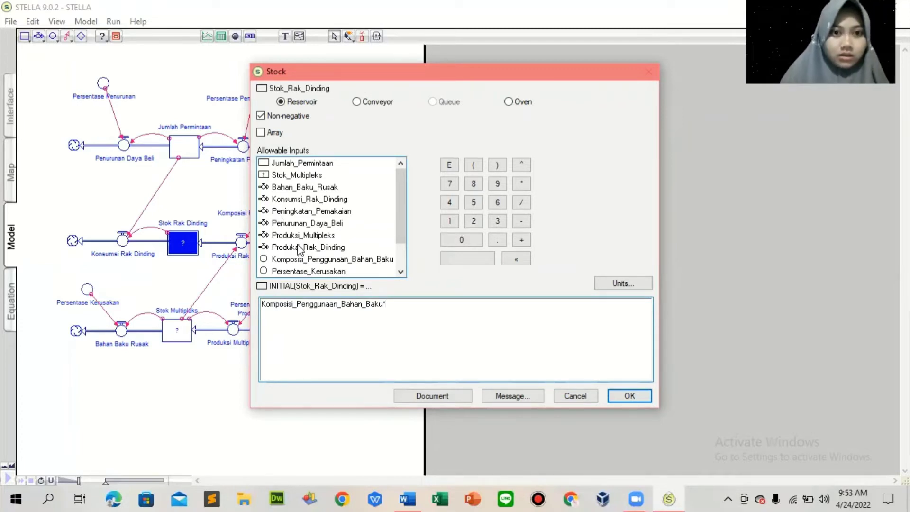
{"action": "left_click", "coordinate": [298, 175]}
{"action": "left_click", "coordinate": [631, 398]}
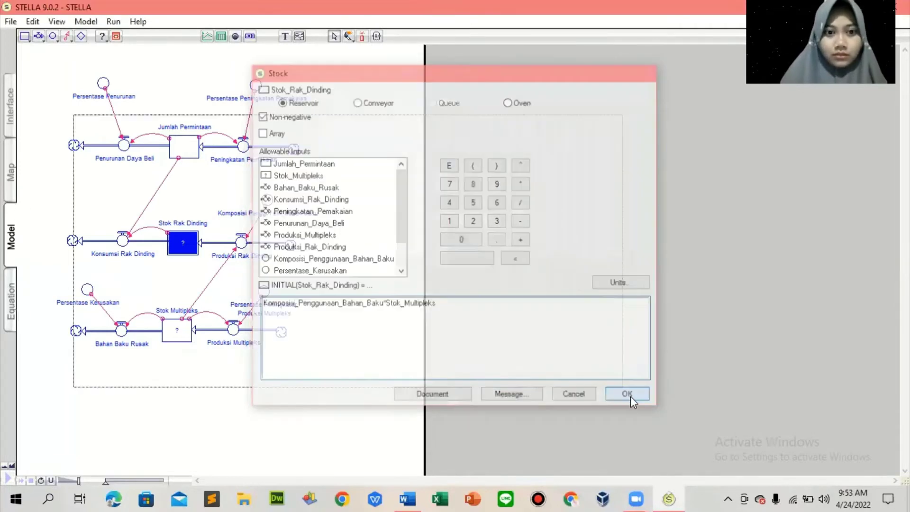
Set the initial value of the Stok Multipleks stock to 7000
{"action": "double_click", "coordinate": [177, 330]}
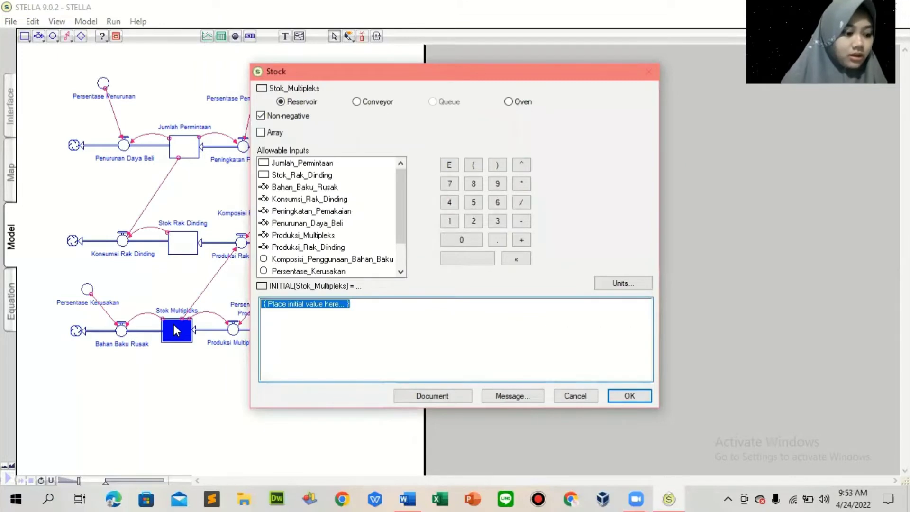
{"action": "type", "text": "7000"}
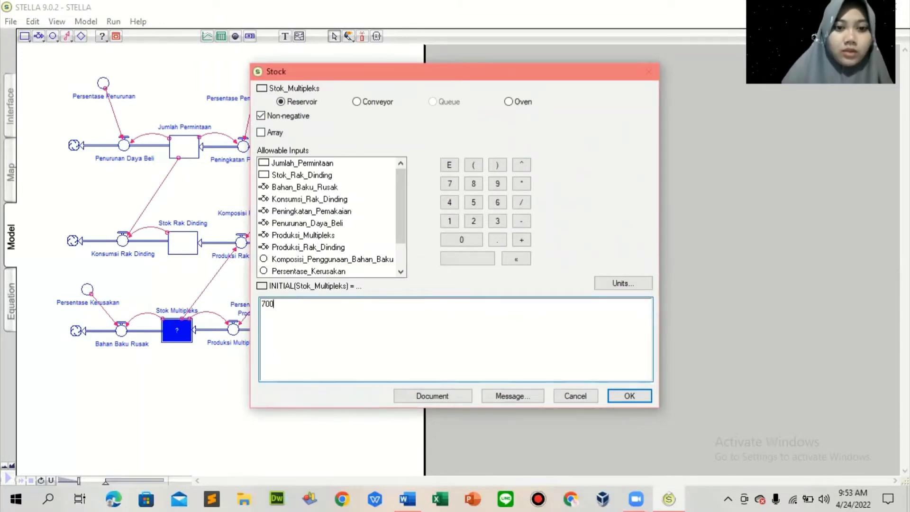
{"action": "left_click", "coordinate": [629, 397]}
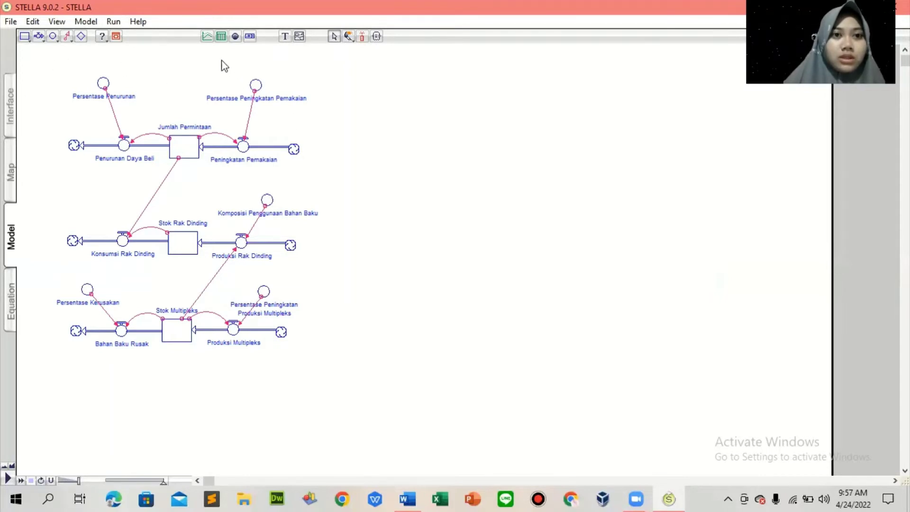
Place a time-series graph beside the model plotting Jumlah_Permintaan, Stok_Multipleks, Stok_Rak_Dinding, Konsumsi_Rak_Dinding and Produksi_Rak_Dinding
{"action": "left_click", "coordinate": [207, 36]}
{"action": "left_click", "coordinate": [422, 88]}
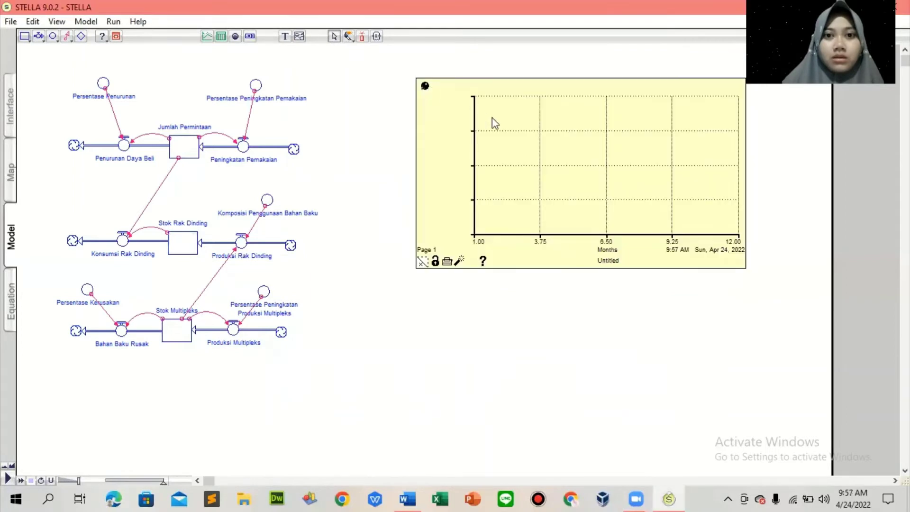
{"action": "double_click", "coordinate": [504, 127]}
{"action": "double_click", "coordinate": [312, 131]}
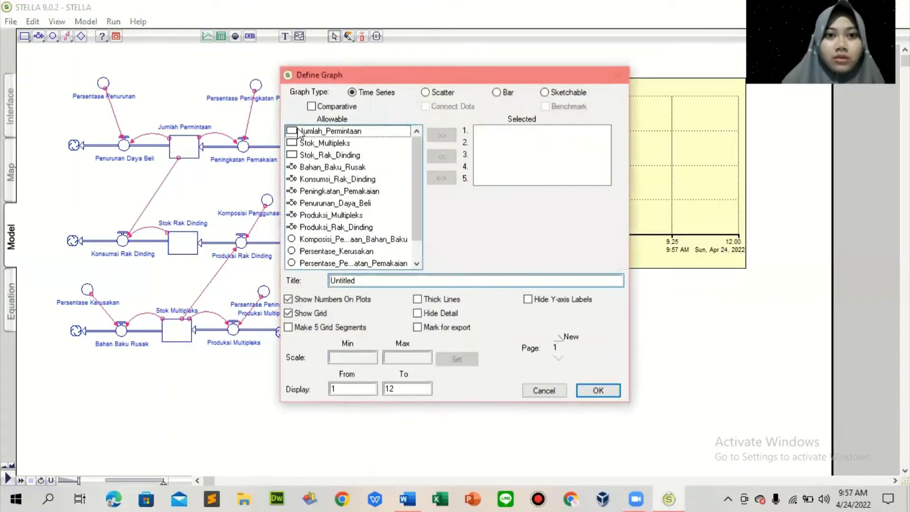
{"action": "double_click", "coordinate": [313, 143]}
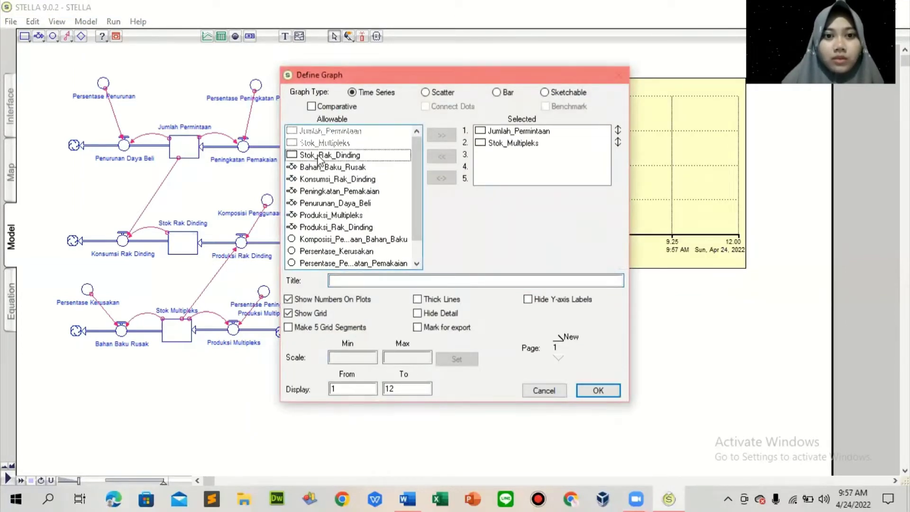
{"action": "double_click", "coordinate": [318, 156]}
{"action": "double_click", "coordinate": [329, 180]}
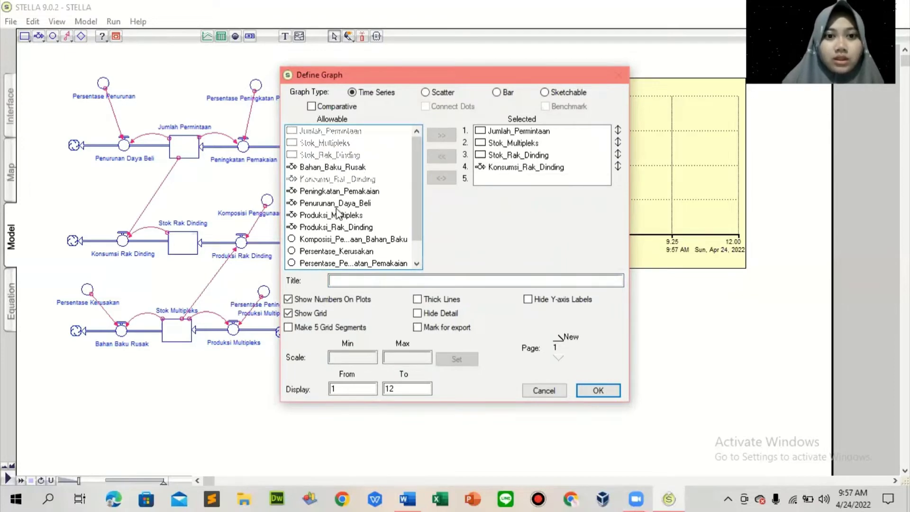
{"action": "double_click", "coordinate": [340, 227]}
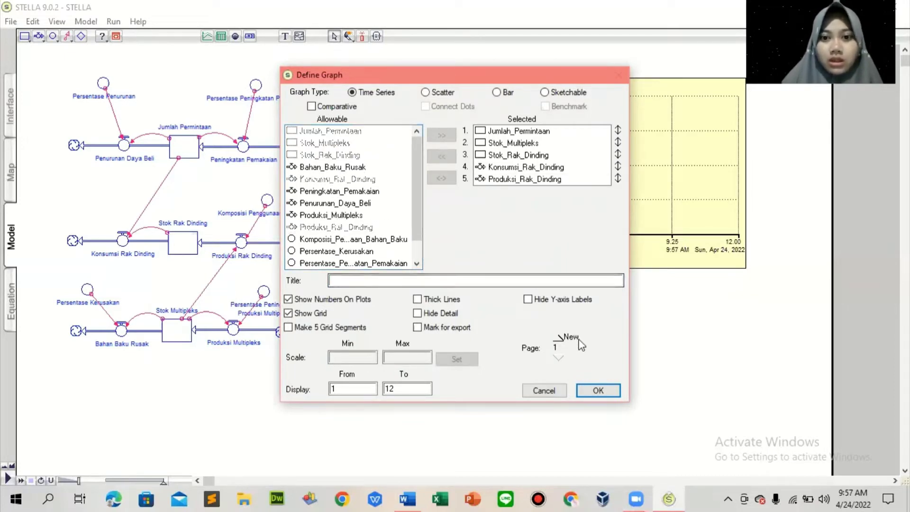
{"action": "left_click", "coordinate": [597, 390]}
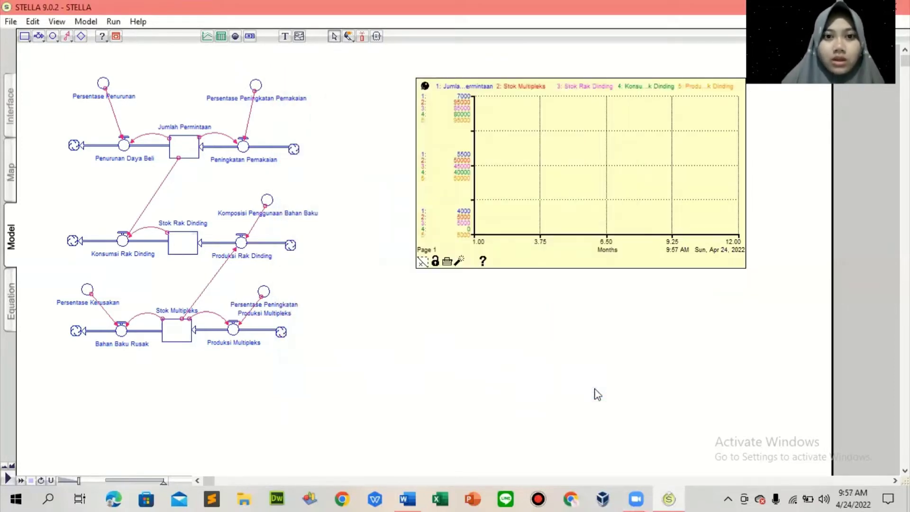
Confirm the run specs of 1 to 12 months with a DT of 1.00 and run the simulation to plot the graph
{"action": "left_click", "coordinate": [114, 21]}
{"action": "left_click", "coordinate": [152, 120]}
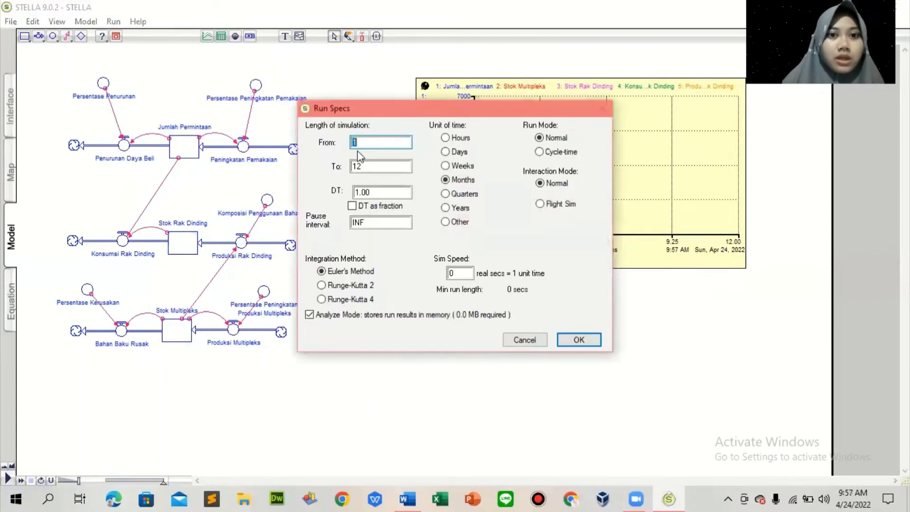
{"action": "left_click", "coordinate": [361, 141]}
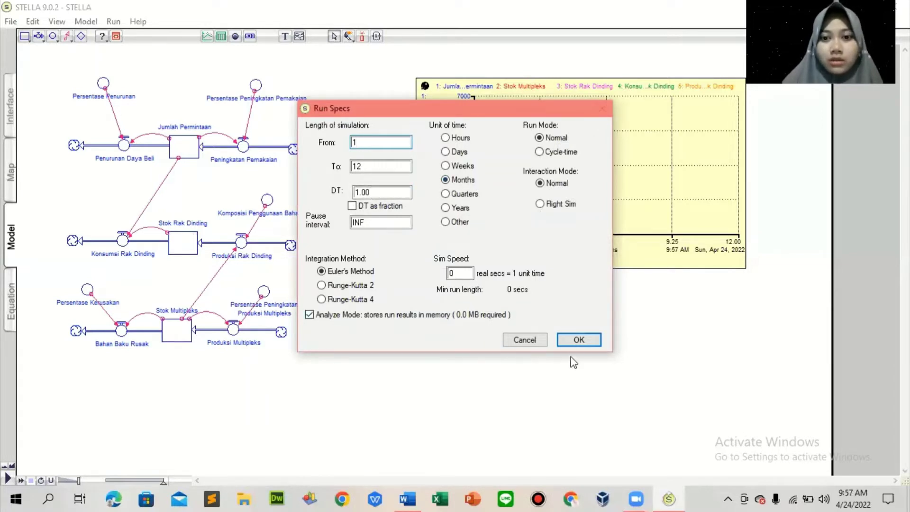
{"action": "left_click", "coordinate": [576, 339]}
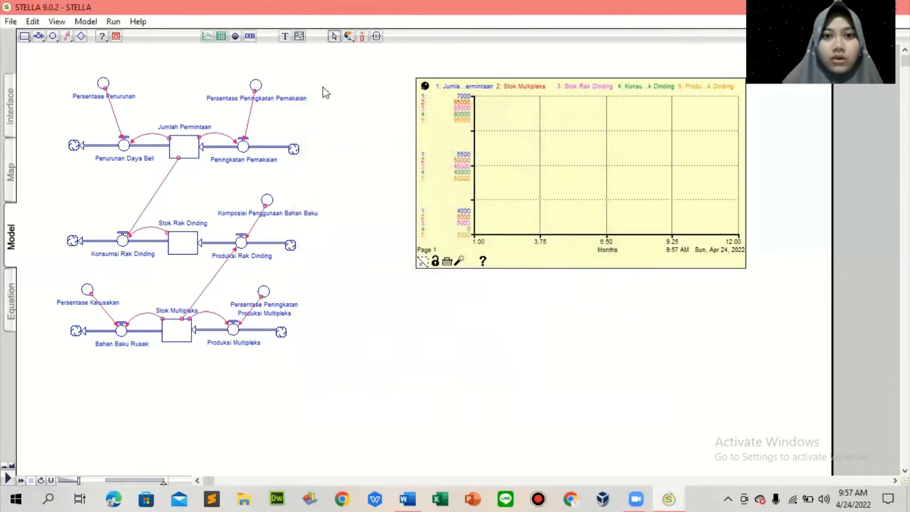
{"action": "left_click", "coordinate": [114, 22]}
{"action": "left_click", "coordinate": [146, 36]}
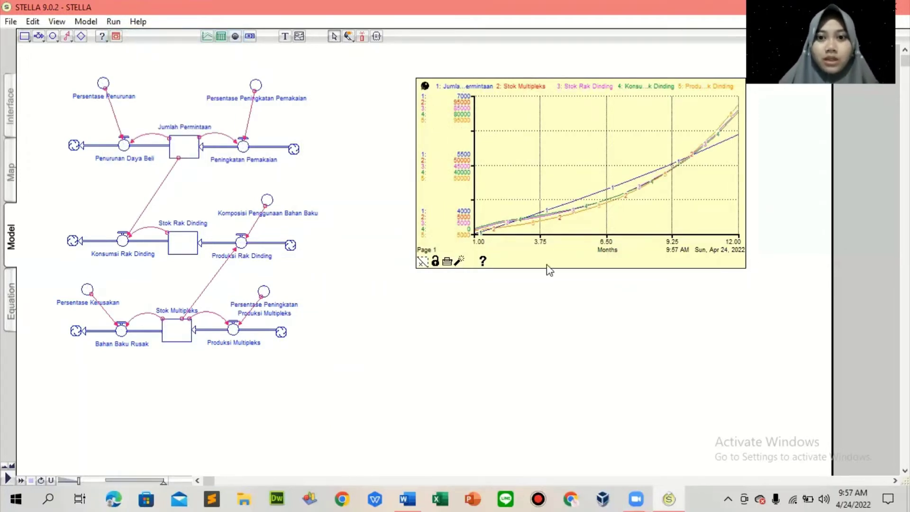
Place a table below the graph listing Jumlah_Permintaan, Stok_Multipleks, Stok_Rak_Dinding, Konsumsi_Rak_Dinding and Produksi_Rak_Dinding
{"action": "left_click", "coordinate": [220, 36]}
{"action": "left_click", "coordinate": [415, 297]}
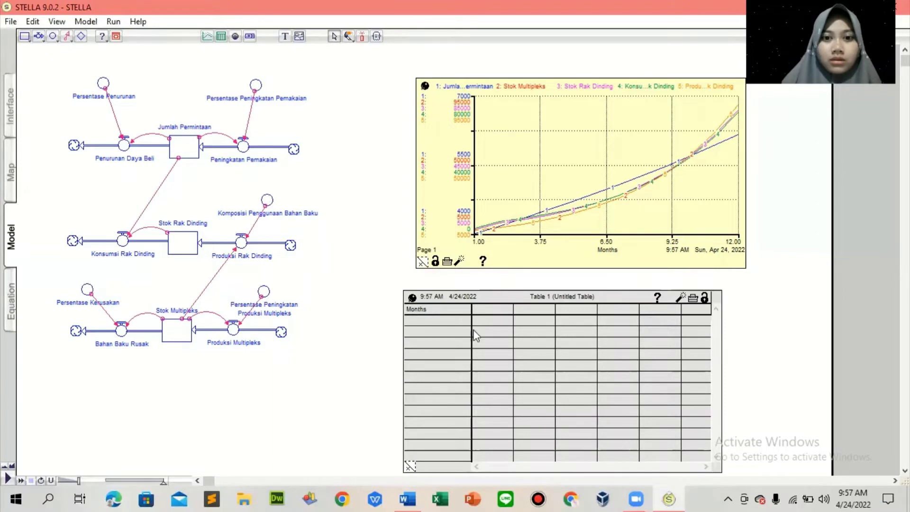
{"action": "double_click", "coordinate": [454, 322]}
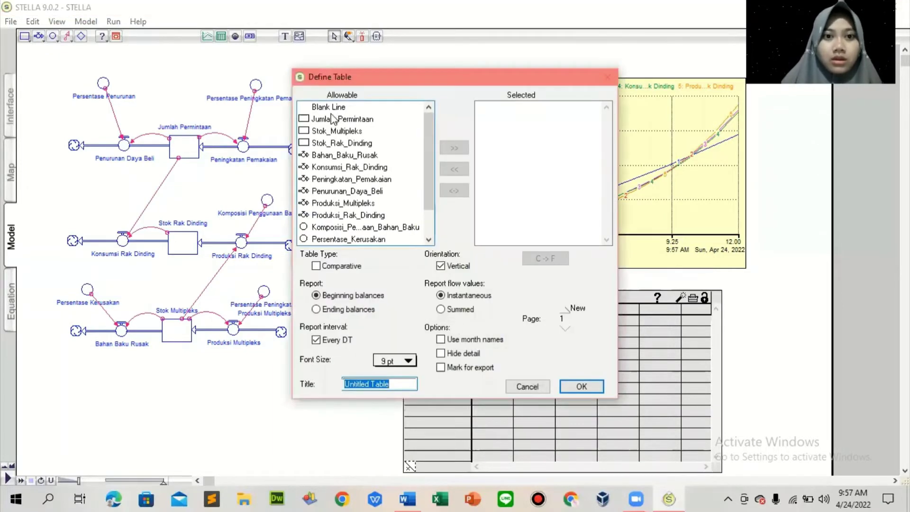
{"action": "left_click", "coordinate": [334, 120]}
{"action": "double_click", "coordinate": [334, 120]}
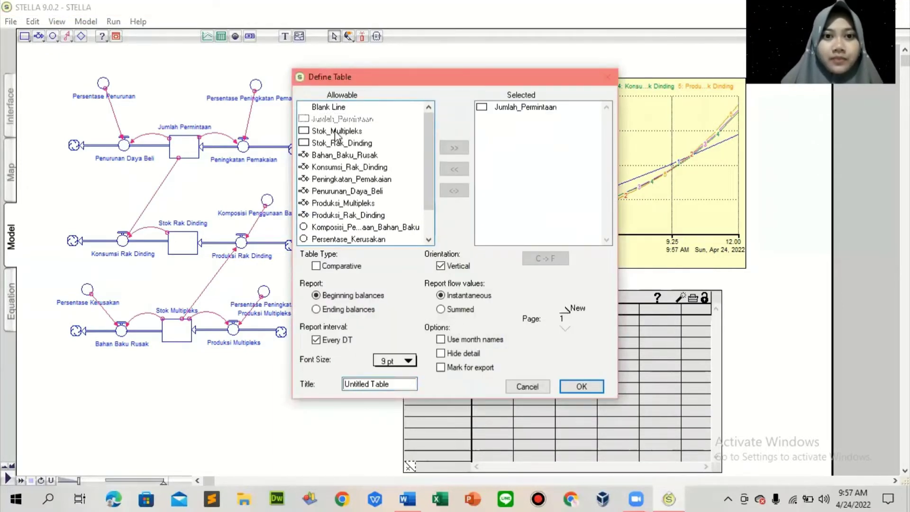
{"action": "double_click", "coordinate": [336, 132]}
{"action": "double_click", "coordinate": [344, 143]}
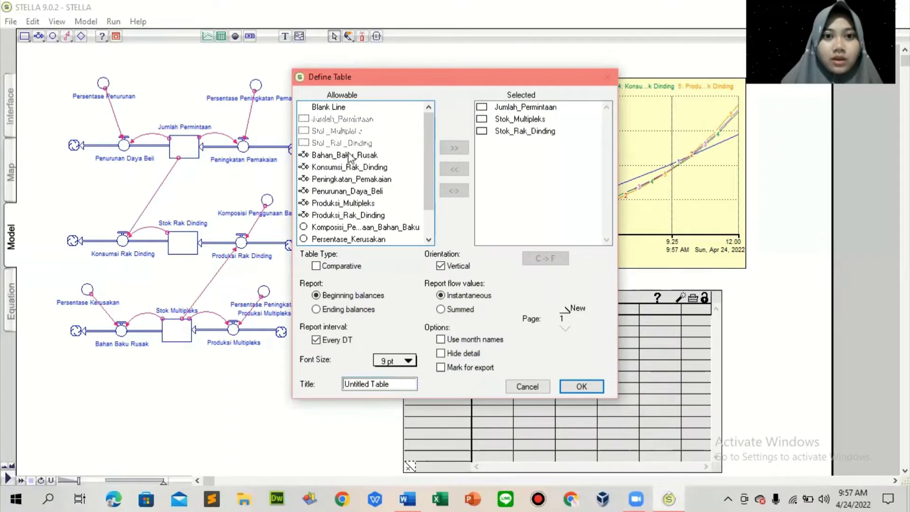
{"action": "double_click", "coordinate": [356, 168]}
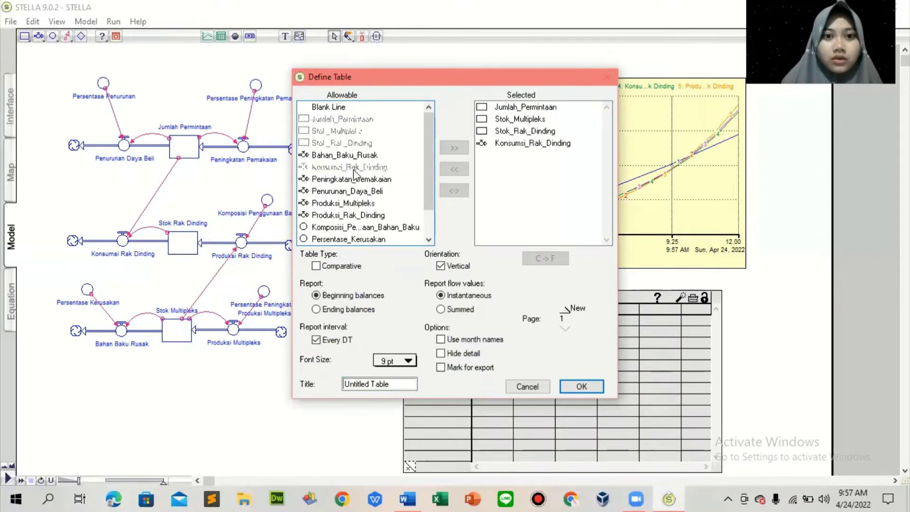
{"action": "double_click", "coordinate": [360, 215]}
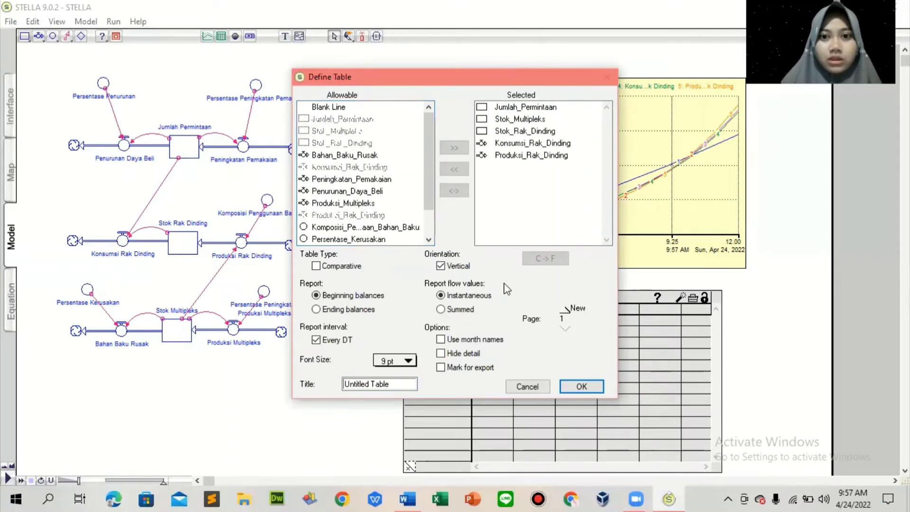
{"action": "left_click", "coordinate": [582, 387]}
Accept the run specs of 1 to 12 months again and rerun the simulation to fill the table
{"action": "left_click", "coordinate": [113, 22]}
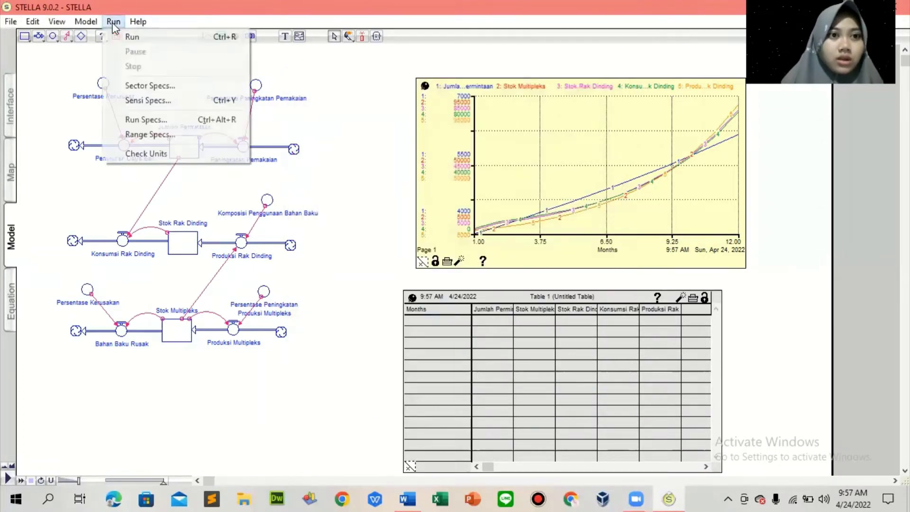
{"action": "left_click", "coordinate": [160, 120]}
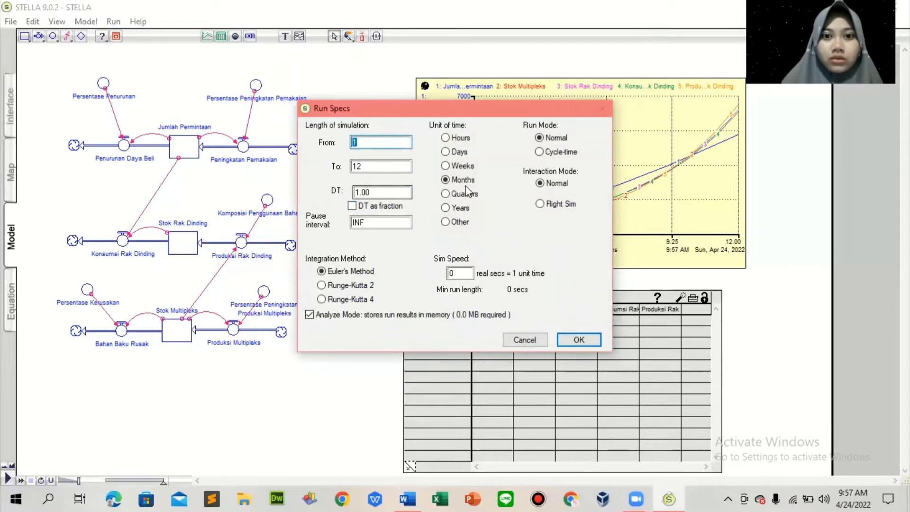
{"action": "left_click", "coordinate": [579, 339]}
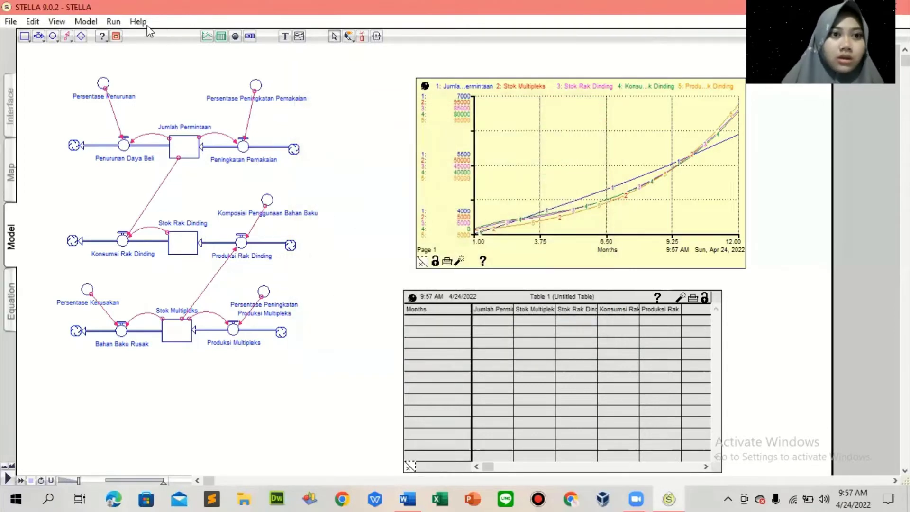
{"action": "left_click", "coordinate": [114, 21]}
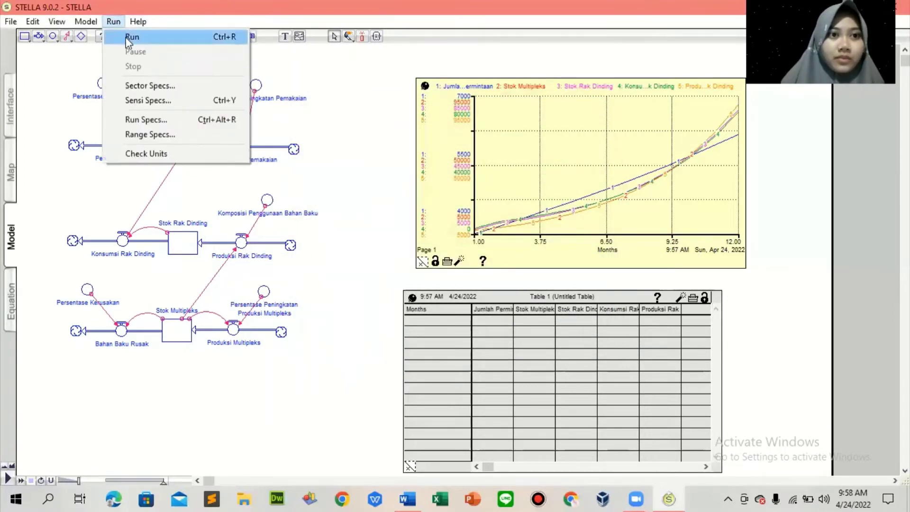
{"action": "left_click", "coordinate": [129, 37]}
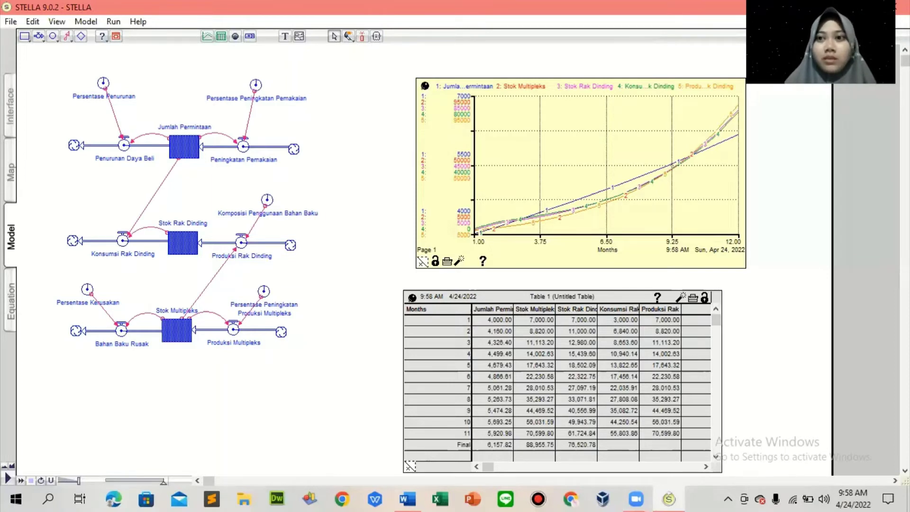
{"action": "scroll", "coordinate": [427, 256], "scroll_direction": "down", "scroll_amount": 1}
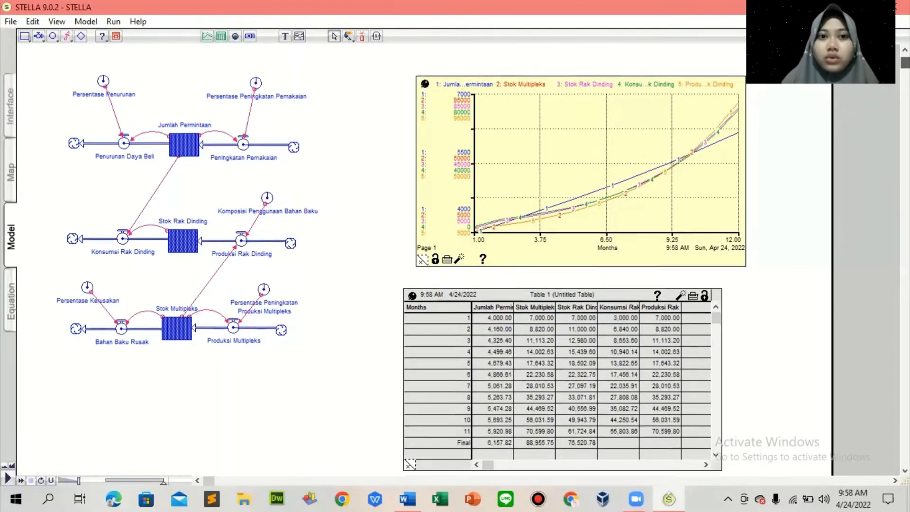
{"action": "scroll", "coordinate": [426, 256], "scroll_direction": "down", "scroll_amount": 3}
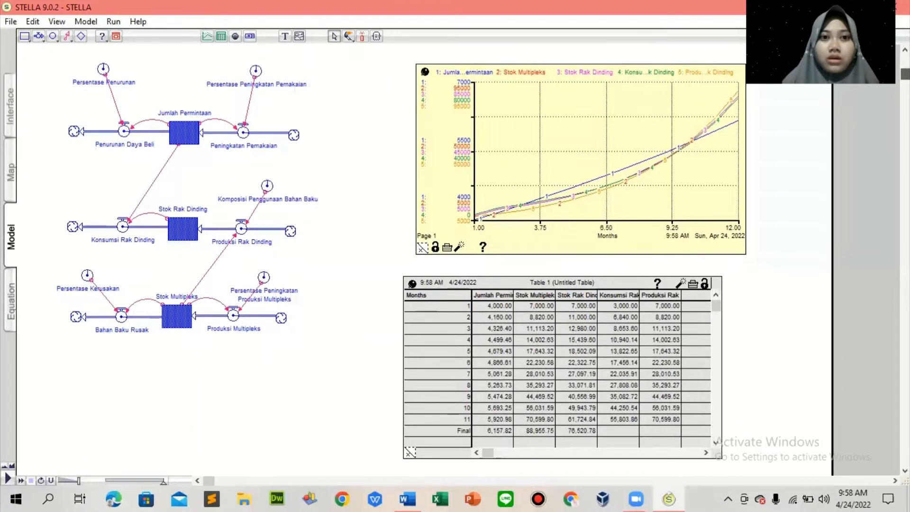
{"action": "scroll", "coordinate": [426, 256], "scroll_direction": "up", "scroll_amount": 1}
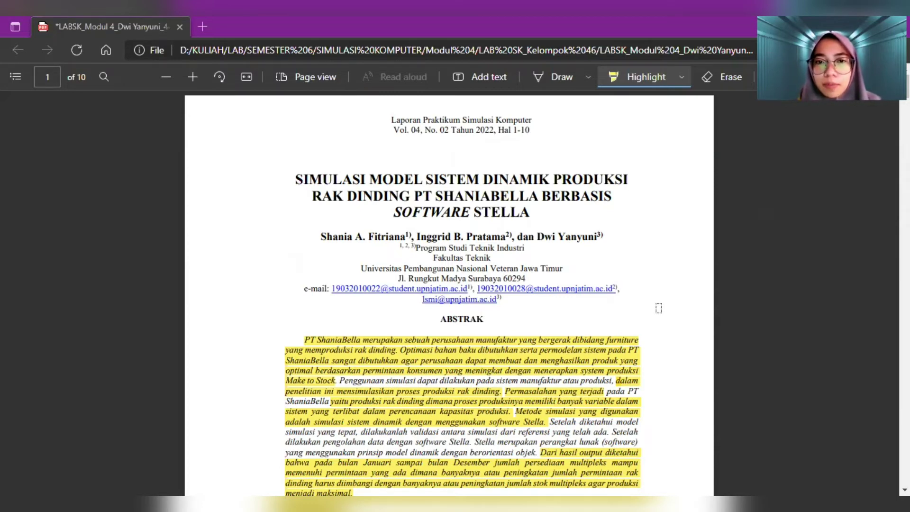
Read the report's highlighted Indonesian abstract on the wall-rack production problem, the Stella simulation method and its findings
{"action": "scroll", "coordinate": [658, 308], "scroll_direction": "down", "scroll_amount": 1}
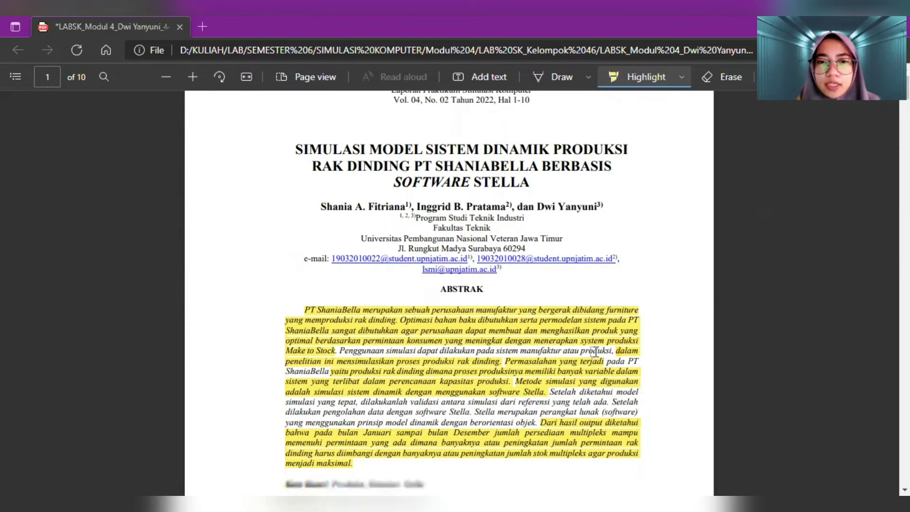
{"action": "scroll", "coordinate": [594, 351], "scroll_direction": "down", "scroll_amount": 1}
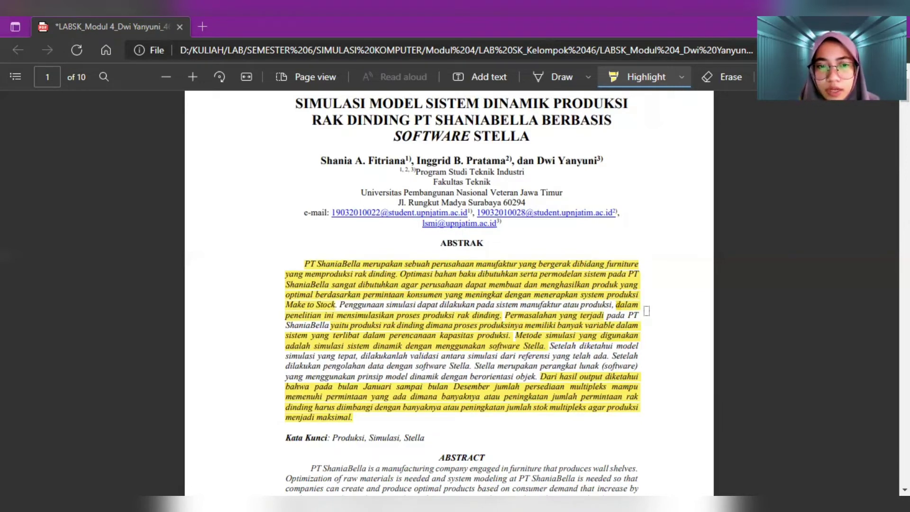
{"action": "scroll", "coordinate": [646, 311], "scroll_direction": "down", "scroll_amount": 1}
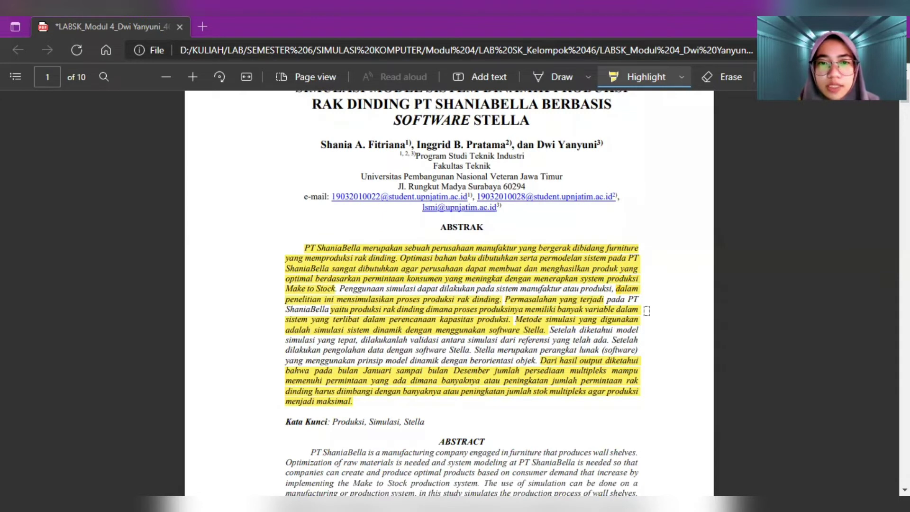
{"action": "scroll", "coordinate": [646, 310], "scroll_direction": "down", "scroll_amount": 1}
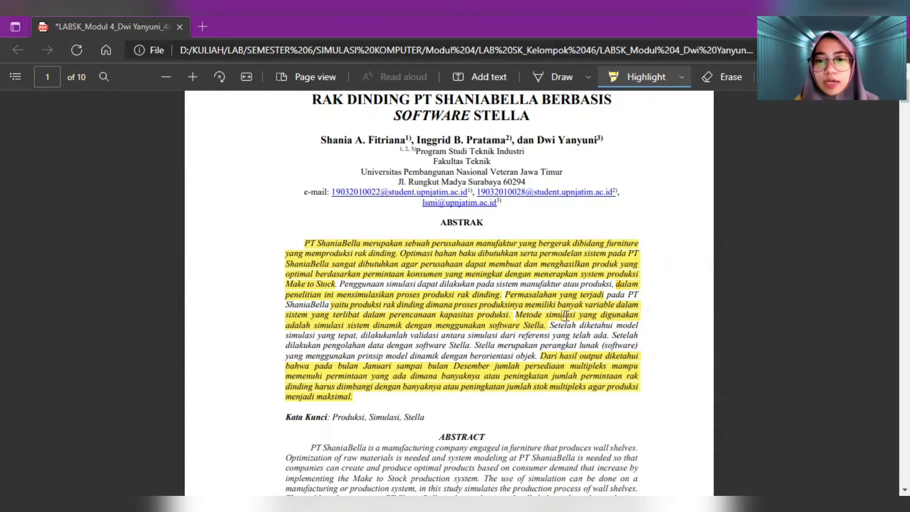
{"action": "scroll", "coordinate": [617, 321], "scroll_direction": "down", "scroll_amount": 1}
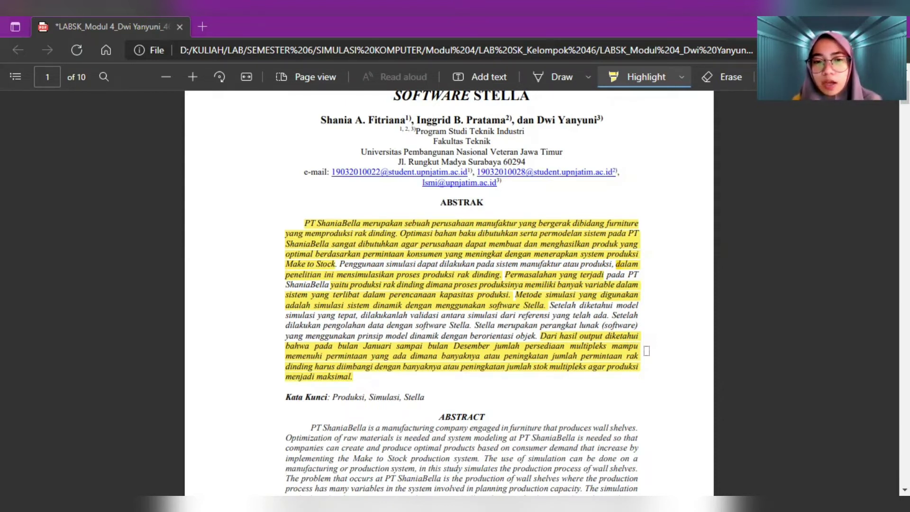
{"action": "scroll", "coordinate": [646, 351], "scroll_direction": "down", "scroll_amount": 3}
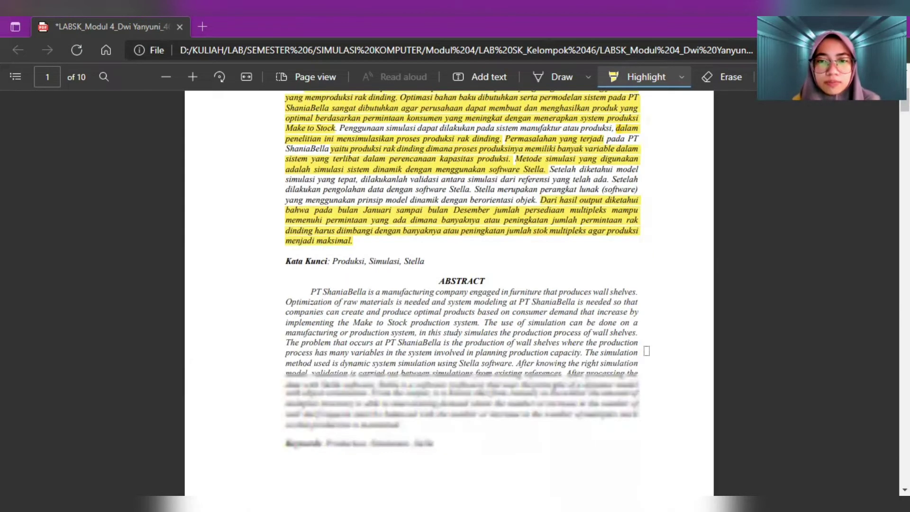
Read the opening of the Pendahuluan section on page 2 about production, inventory problems and dynamic system modelling
{"action": "scroll", "coordinate": [647, 351], "scroll_direction": "down", "scroll_amount": 4}
{"action": "scroll", "coordinate": [646, 351], "scroll_direction": "down", "scroll_amount": 5}
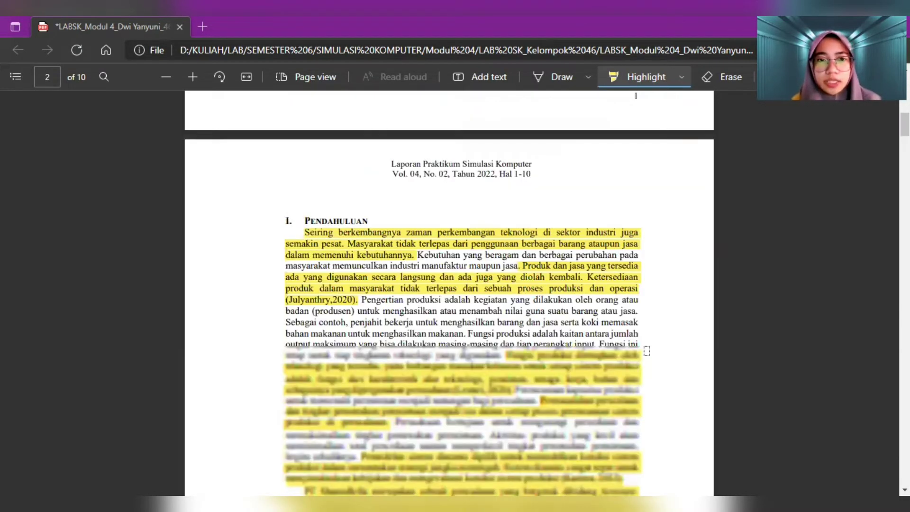
{"action": "scroll", "coordinate": [646, 351], "scroll_direction": "down", "scroll_amount": 1}
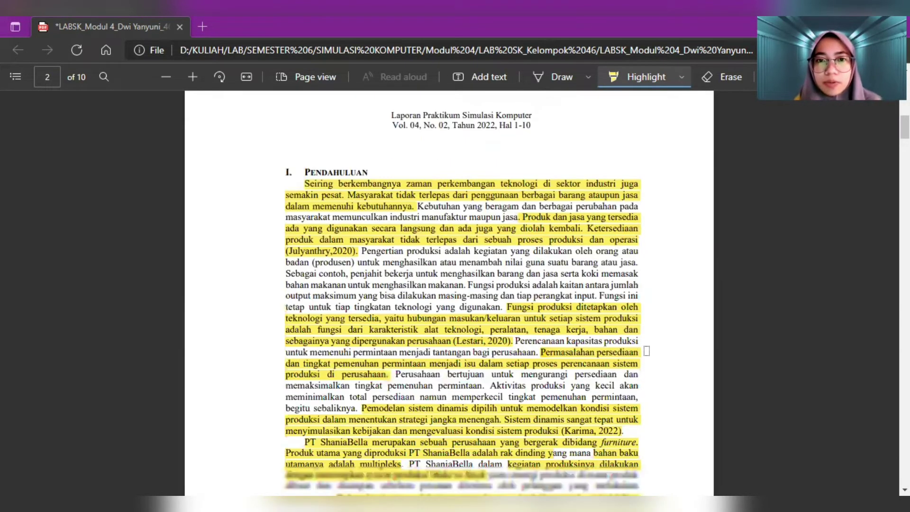
{"action": "scroll", "coordinate": [646, 351], "scroll_direction": "down", "scroll_amount": 1}
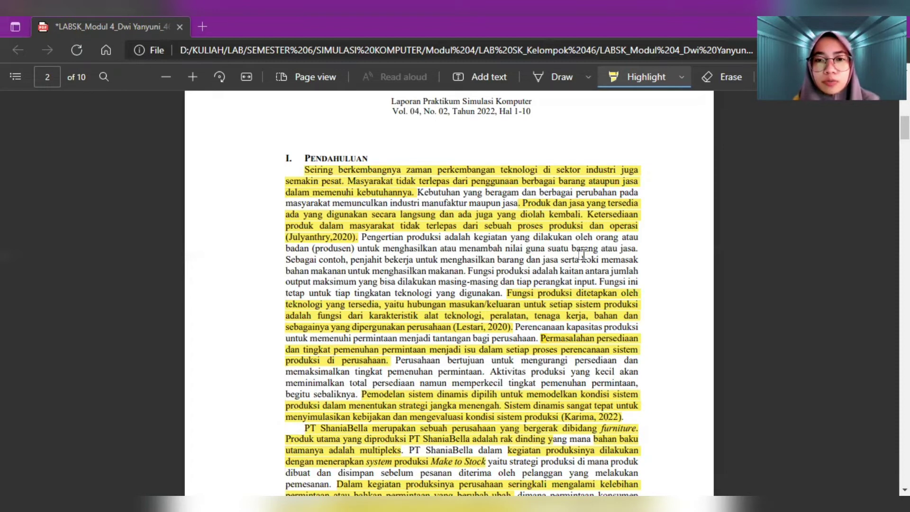
{"action": "scroll", "coordinate": [582, 254], "scroll_direction": "down", "scroll_amount": 1}
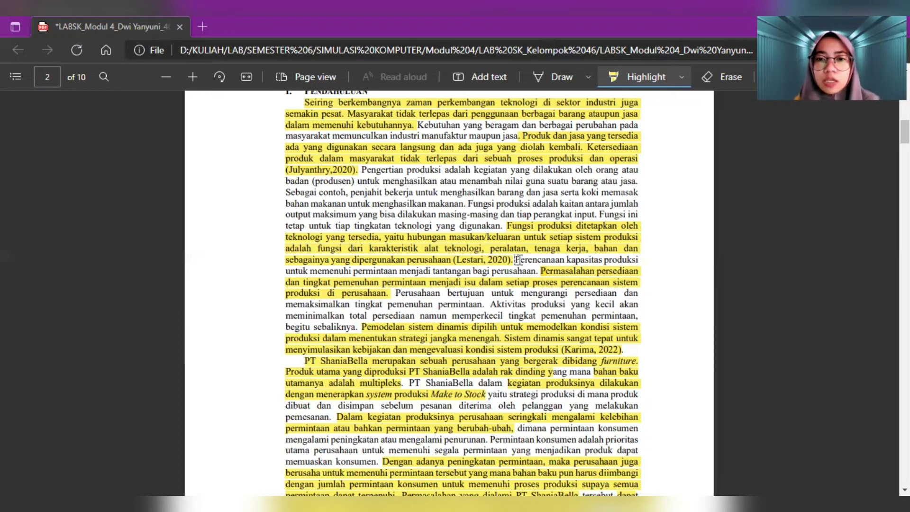
{"action": "scroll", "coordinate": [518, 260], "scroll_direction": "down", "scroll_amount": 1}
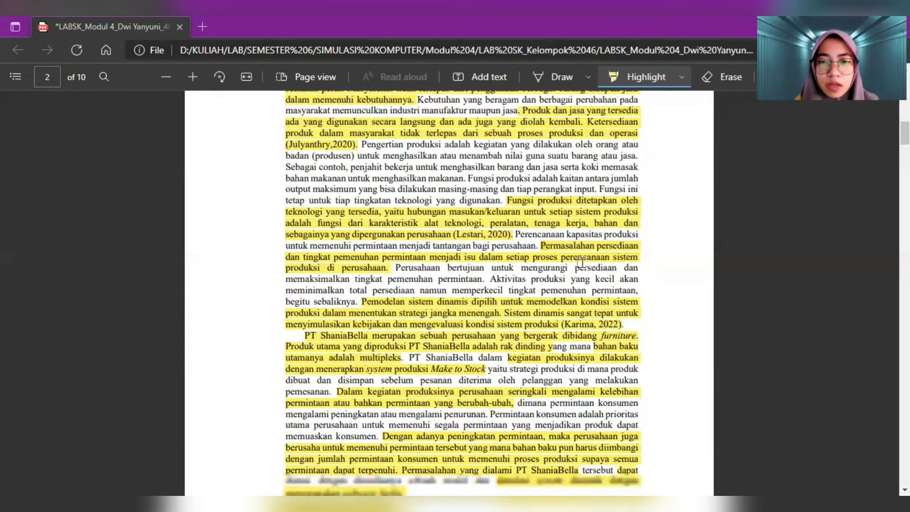
{"action": "scroll", "coordinate": [581, 263], "scroll_direction": "down", "scroll_amount": 1}
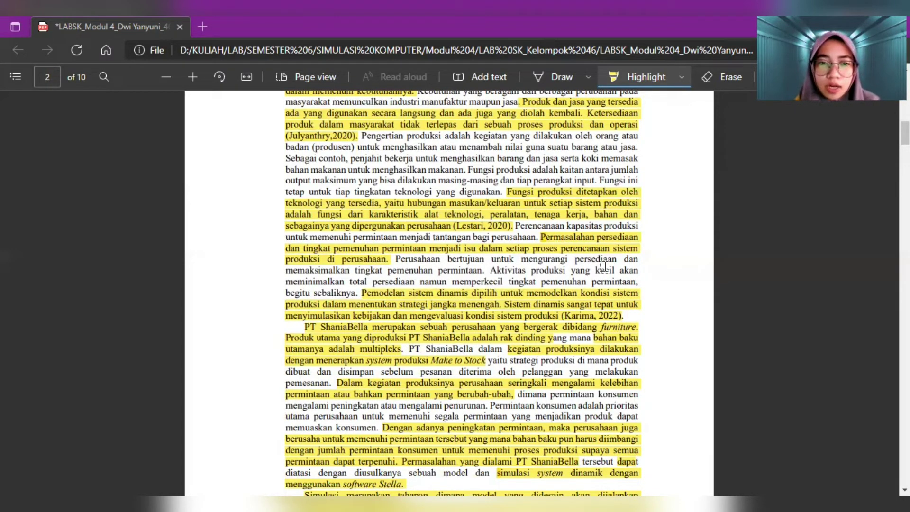
{"action": "scroll", "coordinate": [603, 266], "scroll_direction": "down", "scroll_amount": 1}
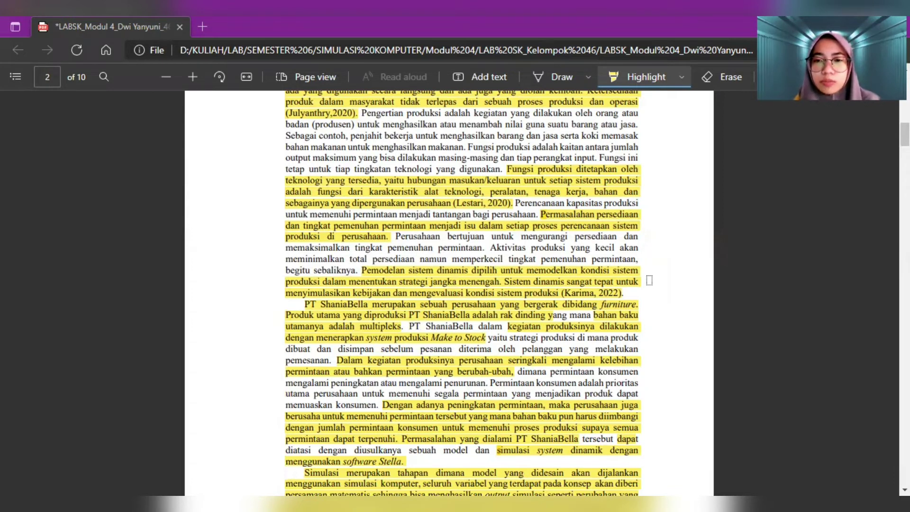
{"action": "scroll", "coordinate": [657, 300], "scroll_direction": "down", "scroll_amount": 1}
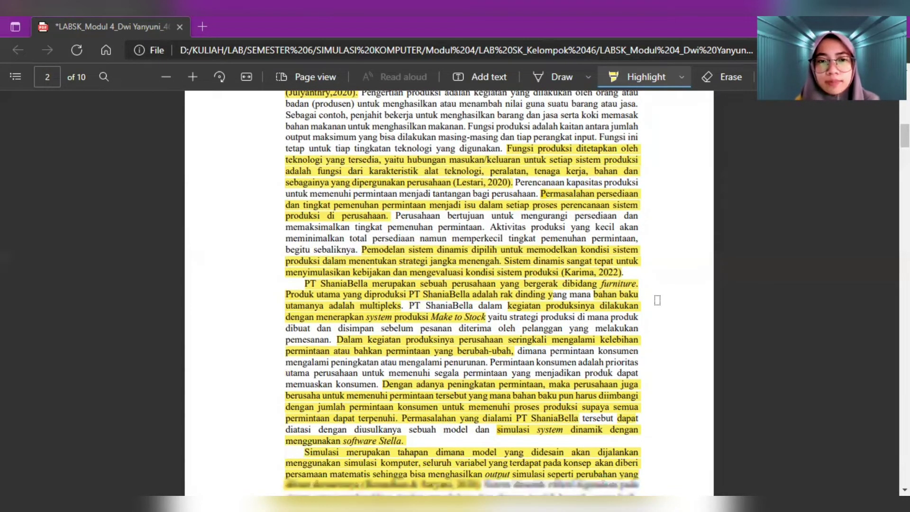
Review the rest of page 2 on PT ShaniaBella's Make to Stock production, changing demand and the definition of simulation
{"action": "scroll", "coordinate": [657, 300], "scroll_direction": "down", "scroll_amount": 1}
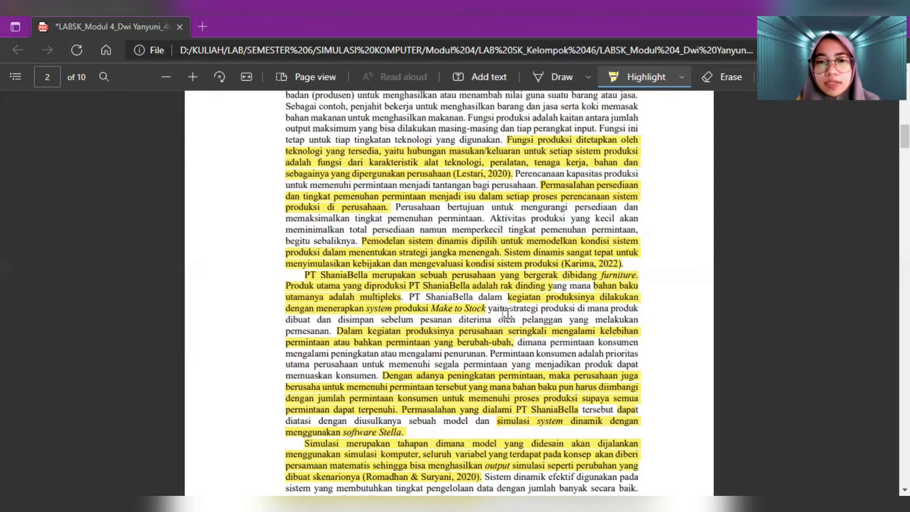
{"action": "scroll", "coordinate": [505, 313], "scroll_direction": "down", "scroll_amount": 1}
{"action": "scroll", "coordinate": [505, 312], "scroll_direction": "down", "scroll_amount": 1}
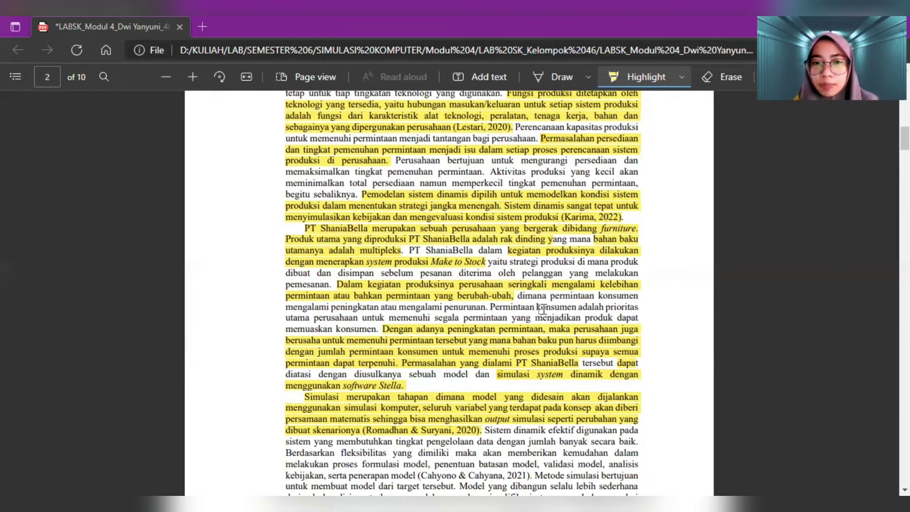
{"action": "scroll", "coordinate": [549, 299], "scroll_direction": "down", "scroll_amount": 1}
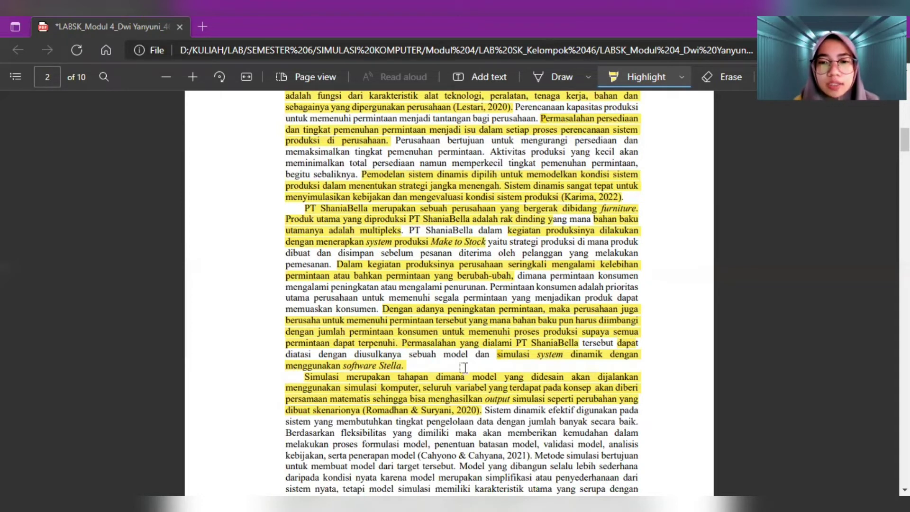
{"action": "scroll", "coordinate": [464, 367], "scroll_direction": "down", "scroll_amount": 1}
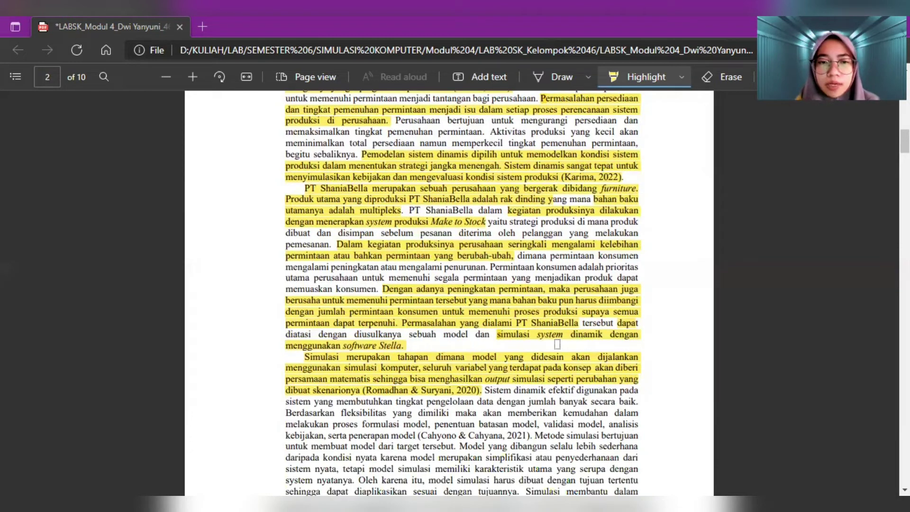
{"action": "scroll", "coordinate": [489, 347], "scroll_direction": "down", "scroll_amount": 2}
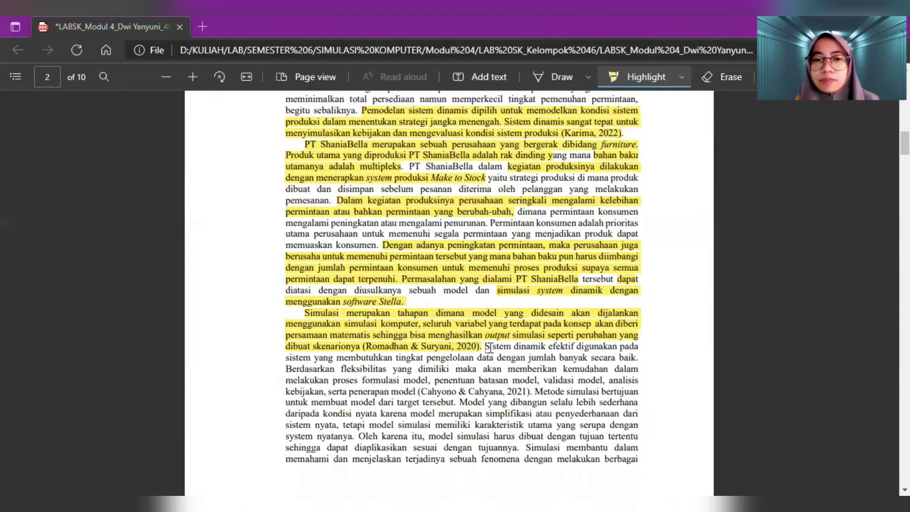
{"action": "scroll", "coordinate": [488, 347], "scroll_direction": "down", "scroll_amount": 1}
{"action": "scroll", "coordinate": [488, 347], "scroll_direction": "down", "scroll_amount": 1}
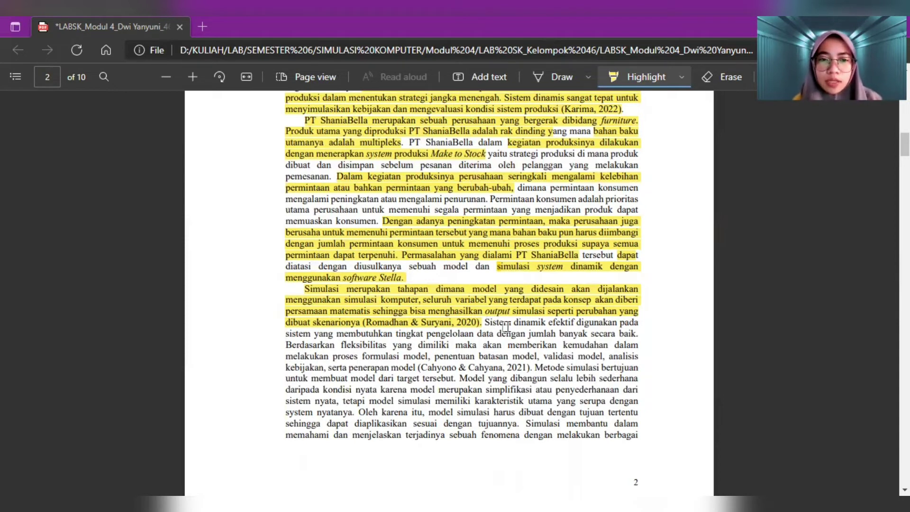
{"action": "scroll", "coordinate": [505, 327], "scroll_direction": "down", "scroll_amount": 1}
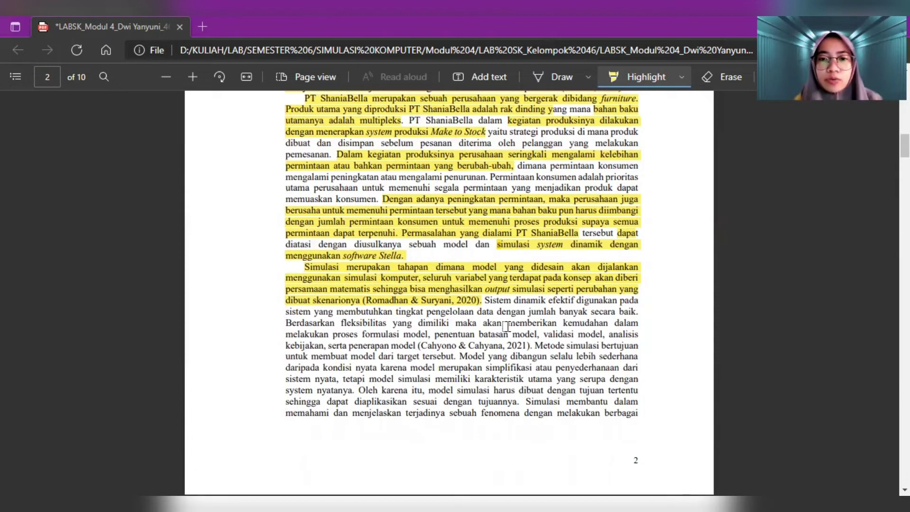
Read the end of the introduction on page 3 about Stella software and its use for the company's problem
{"action": "scroll", "coordinate": [506, 326], "scroll_direction": "down", "scroll_amount": 5}
{"action": "scroll", "coordinate": [506, 326], "scroll_direction": "down", "scroll_amount": 1}
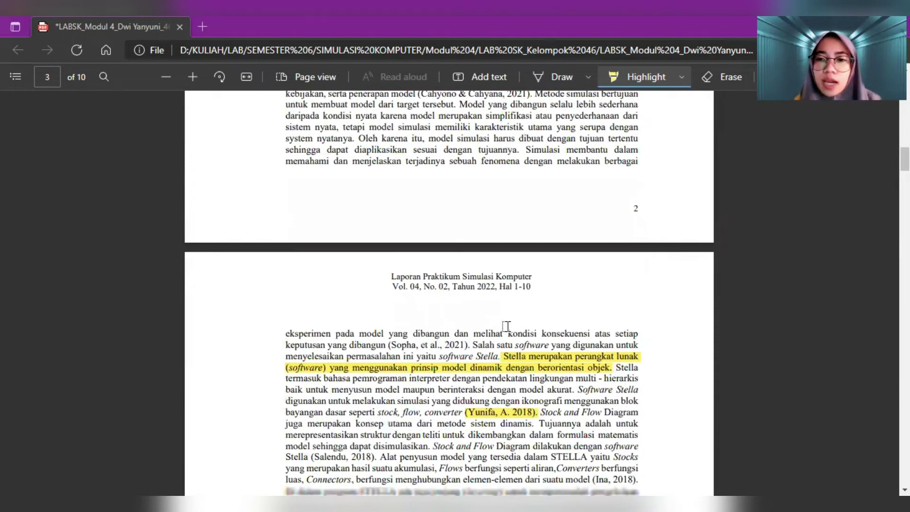
{"action": "scroll", "coordinate": [506, 326], "scroll_direction": "down", "scroll_amount": 3}
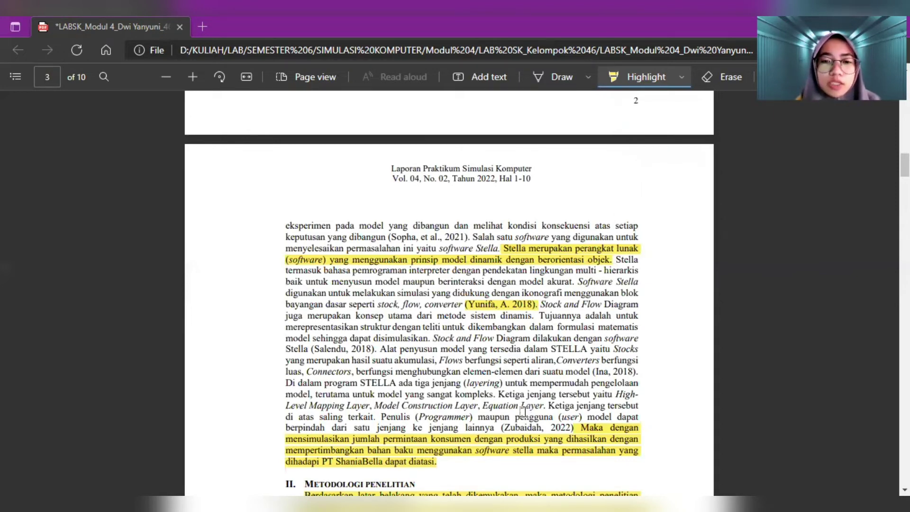
{"action": "scroll", "coordinate": [523, 412], "scroll_direction": "down", "scroll_amount": 2}
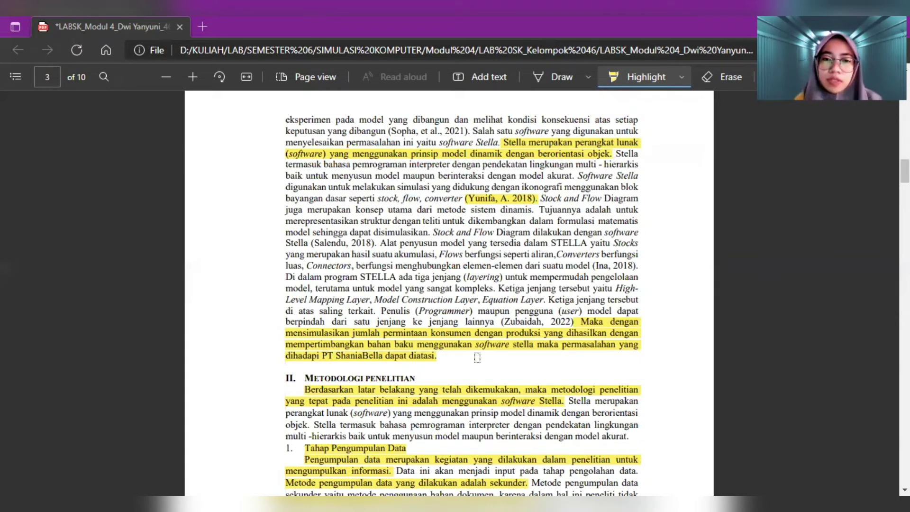
Examine the Metodologi Penelitian section, covering the data collection method and the list of data the study requires
{"action": "scroll", "coordinate": [477, 357], "scroll_direction": "down", "scroll_amount": 2}
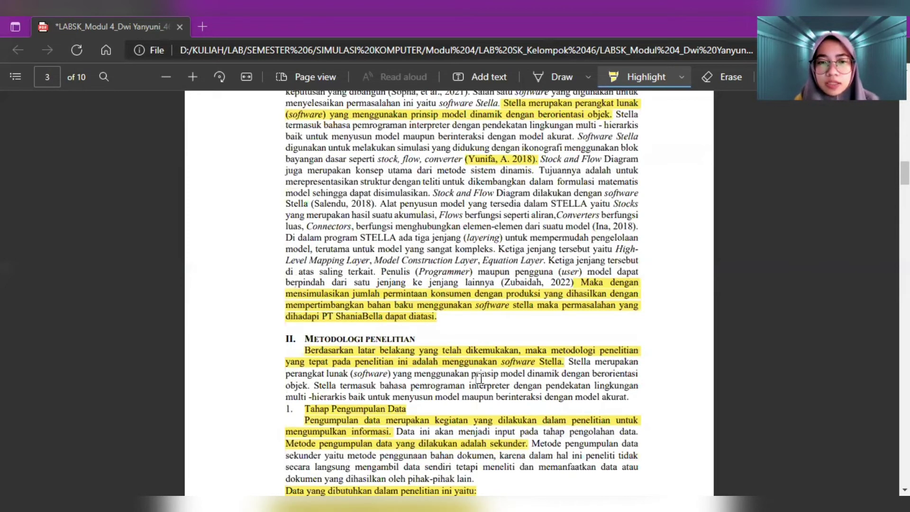
{"action": "scroll", "coordinate": [480, 377], "scroll_direction": "down", "scroll_amount": 2}
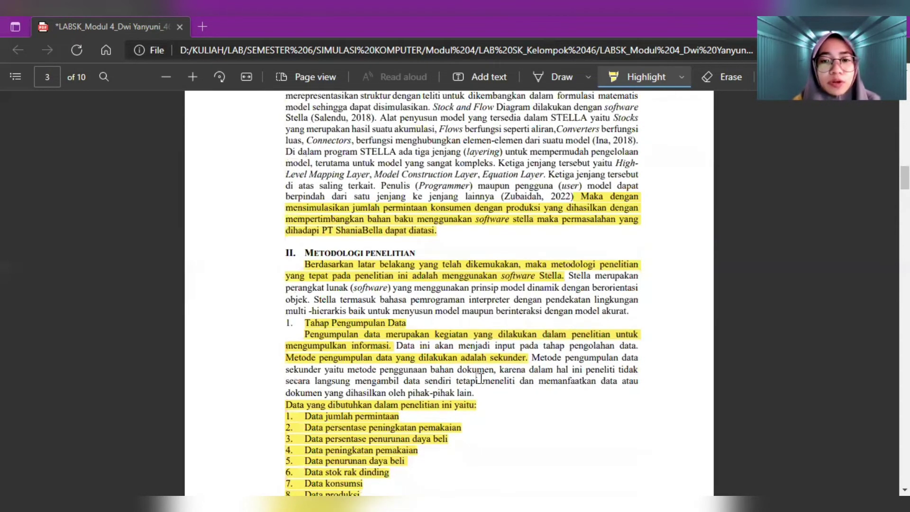
{"action": "scroll", "coordinate": [513, 393], "scroll_direction": "down", "scroll_amount": 1}
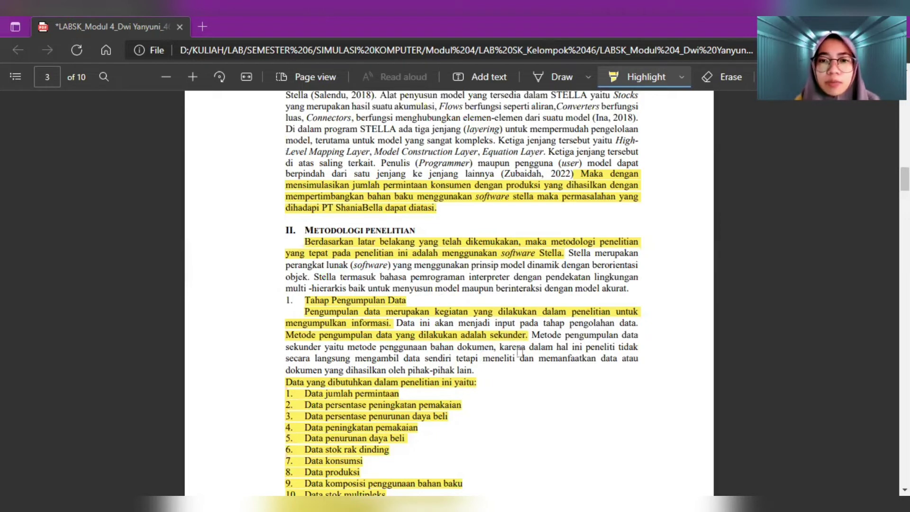
{"action": "scroll", "coordinate": [519, 353], "scroll_direction": "down", "scroll_amount": 1}
{"action": "scroll", "coordinate": [519, 353], "scroll_direction": "down", "scroll_amount": 1}
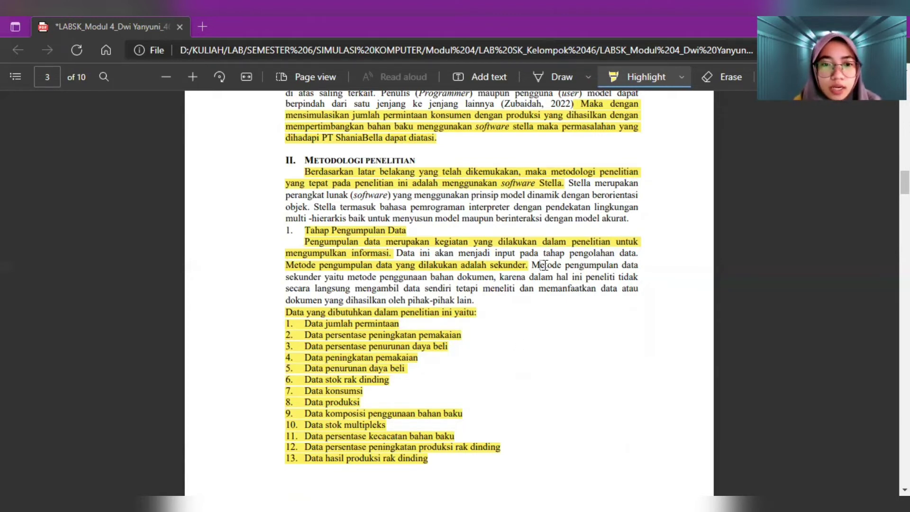
{"action": "scroll", "coordinate": [543, 265], "scroll_direction": "down", "scroll_amount": 1}
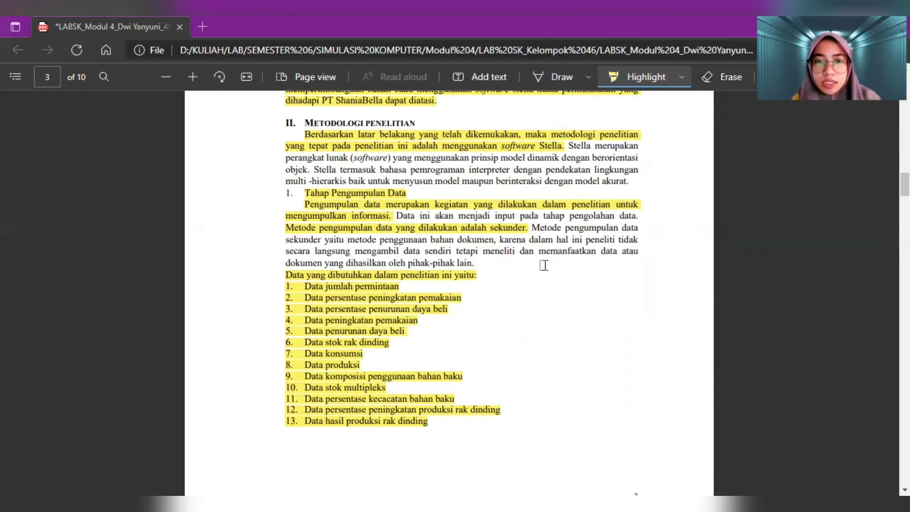
{"action": "scroll", "coordinate": [544, 265], "scroll_direction": "down", "scroll_amount": 1}
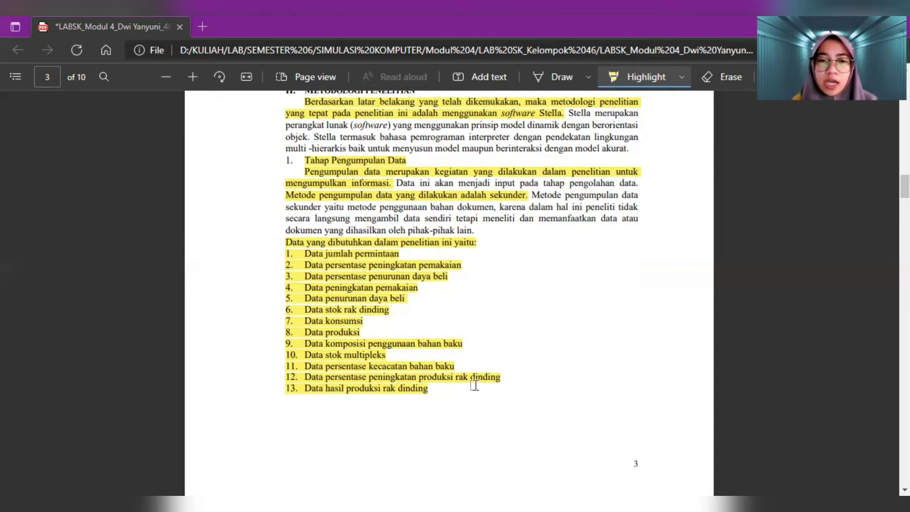
Examine Tabel 2.1 with the real plywood stock data and the Gambar 2.1 simulation model diagram on page 4
{"action": "scroll", "coordinate": [474, 384], "scroll_direction": "down", "scroll_amount": 3}
{"action": "scroll", "coordinate": [474, 385], "scroll_direction": "down", "scroll_amount": 4}
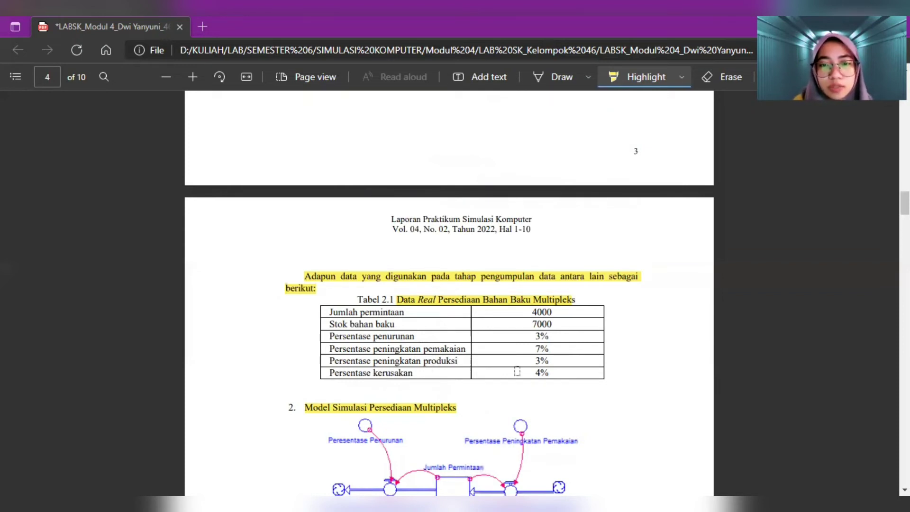
{"action": "scroll", "coordinate": [525, 372], "scroll_direction": "down", "scroll_amount": 1}
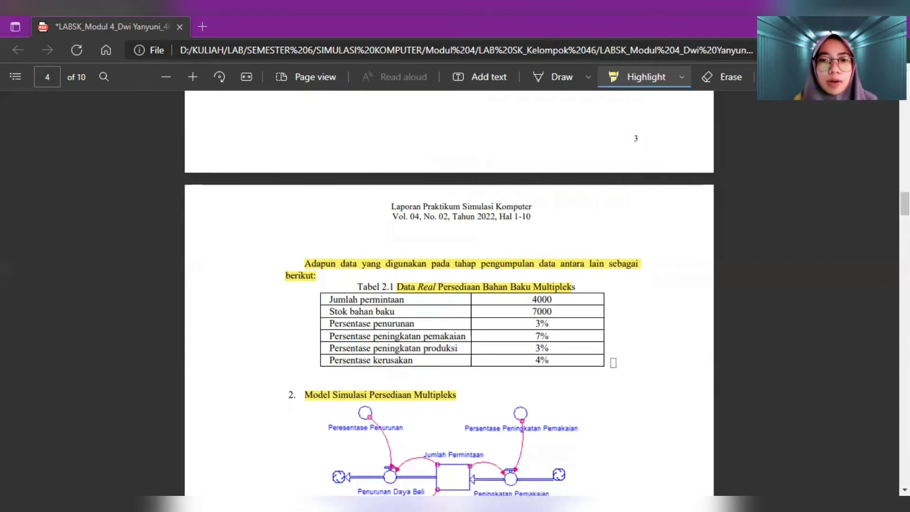
{"action": "scroll", "coordinate": [613, 363], "scroll_direction": "down", "scroll_amount": 1}
{"action": "scroll", "coordinate": [612, 363], "scroll_direction": "down", "scroll_amount": 3}
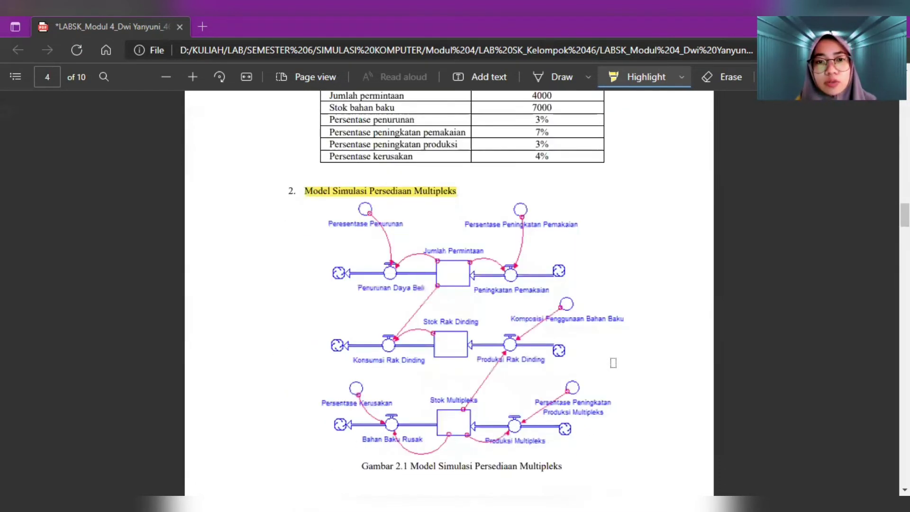
{"action": "scroll", "coordinate": [613, 363], "scroll_direction": "down", "scroll_amount": 1}
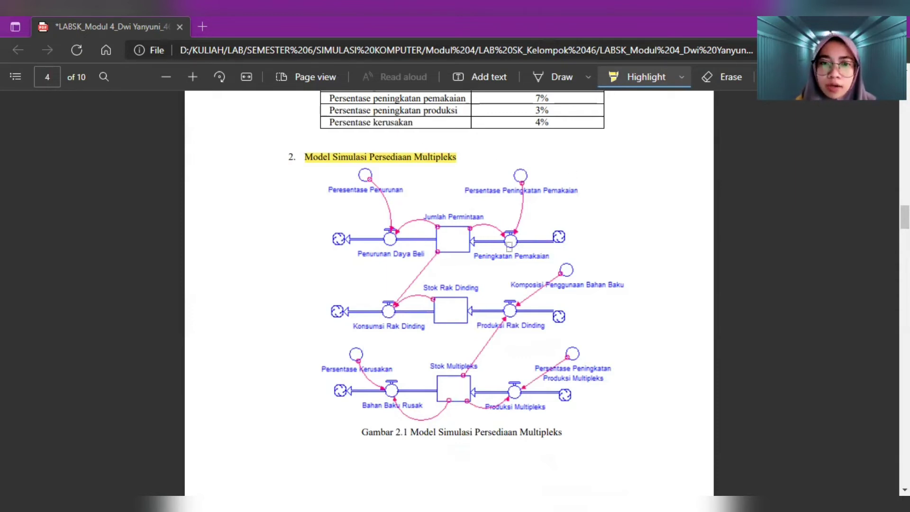
{"action": "scroll", "coordinate": [439, 302], "scroll_direction": "down", "scroll_amount": 1}
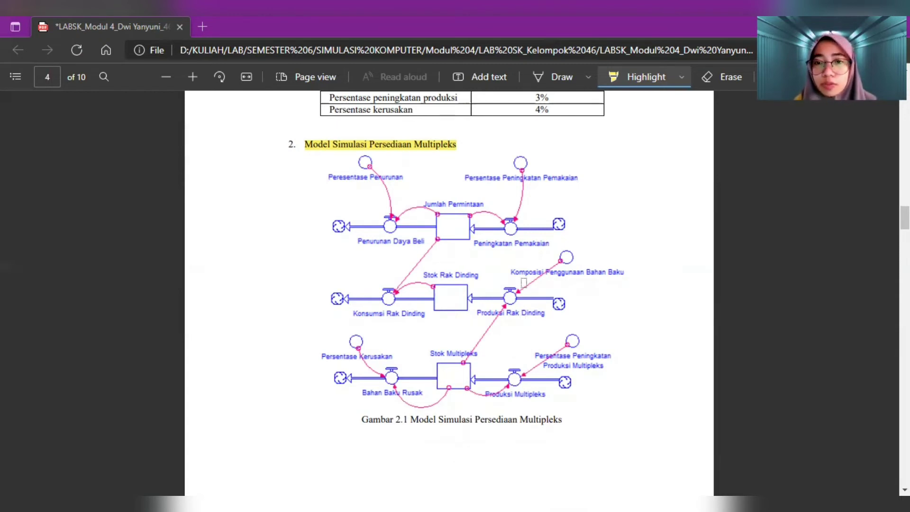
Finish reviewing the Gambar 2.1 model diagram and examine the Tahap Pengolahan Data flowchart from Mulai to Tujuan Penelitian on page 5
{"action": "scroll", "coordinate": [477, 317], "scroll_direction": "down", "scroll_amount": 1}
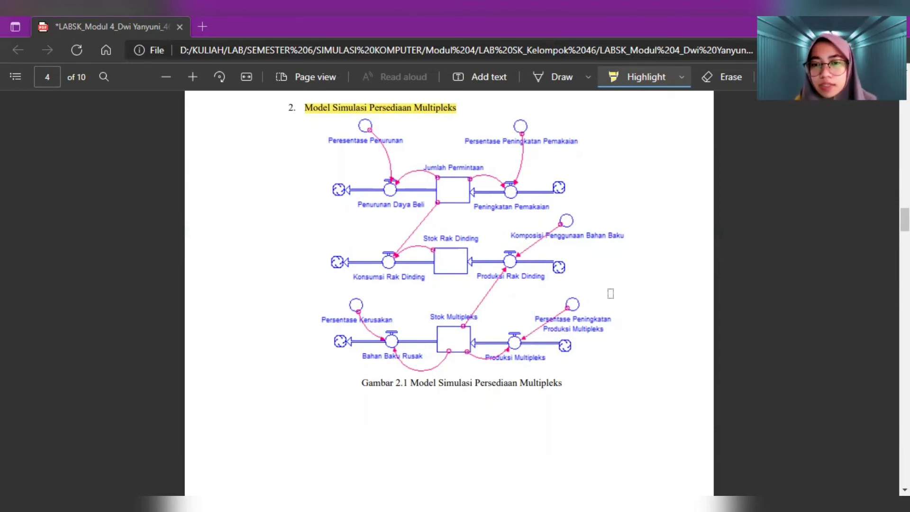
{"action": "scroll", "coordinate": [481, 340], "scroll_direction": "down", "scroll_amount": 2}
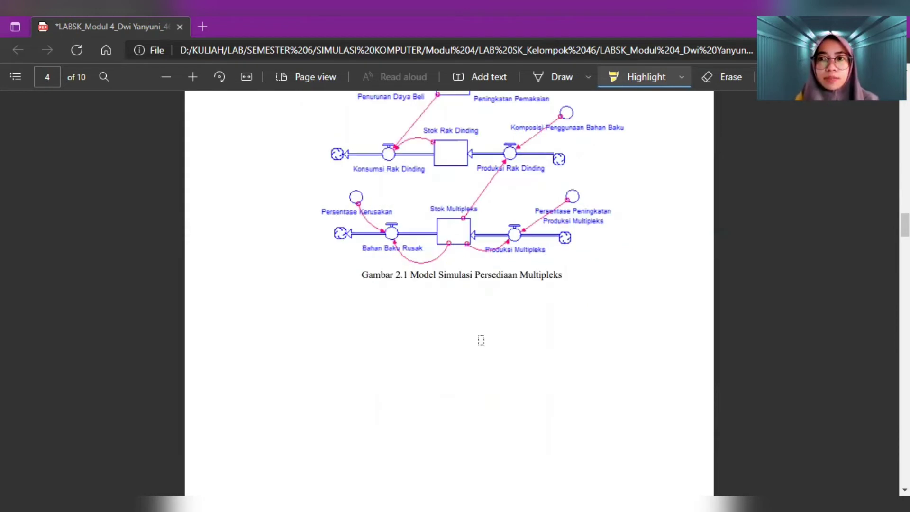
{"action": "scroll", "coordinate": [481, 340], "scroll_direction": "down", "scroll_amount": 5}
{"action": "scroll", "coordinate": [481, 340], "scroll_direction": "down", "scroll_amount": 1}
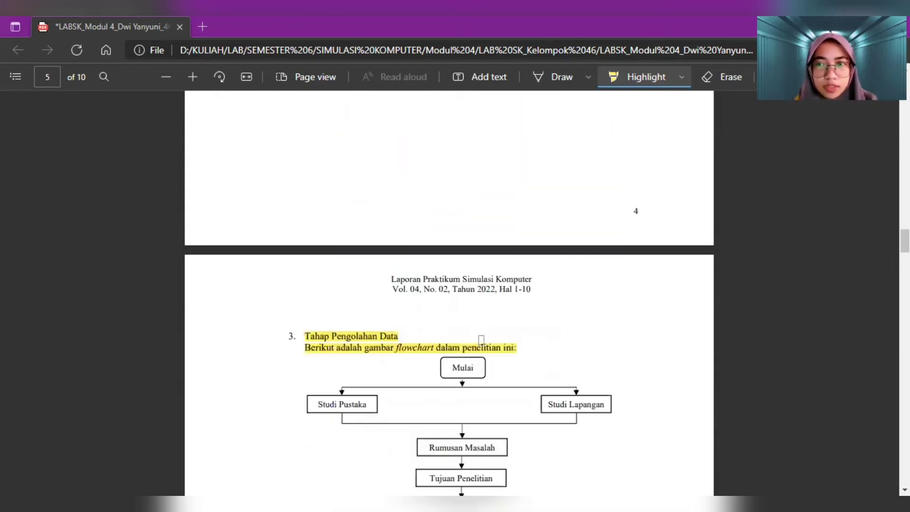
{"action": "scroll", "coordinate": [404, 351], "scroll_direction": "down", "scroll_amount": 1}
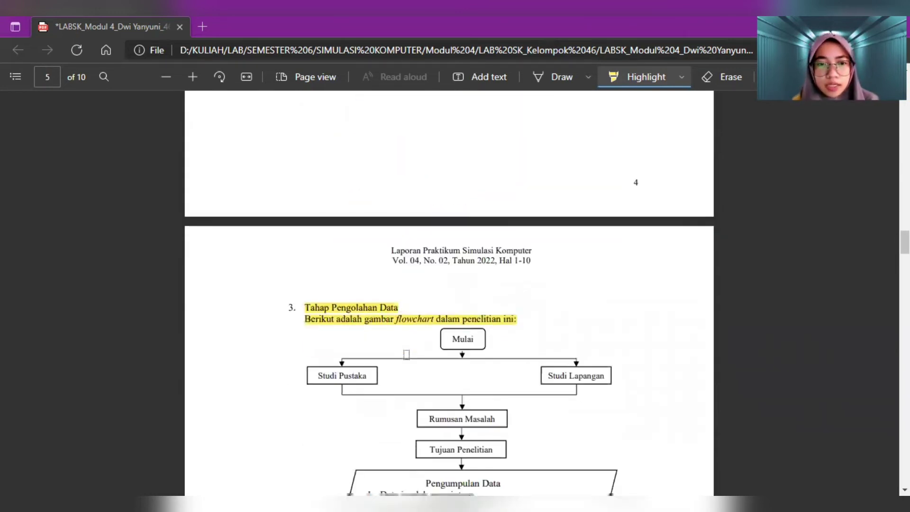
{"action": "scroll", "coordinate": [406, 355], "scroll_direction": "down", "scroll_amount": 1}
{"action": "scroll", "coordinate": [406, 355], "scroll_direction": "down", "scroll_amount": 1}
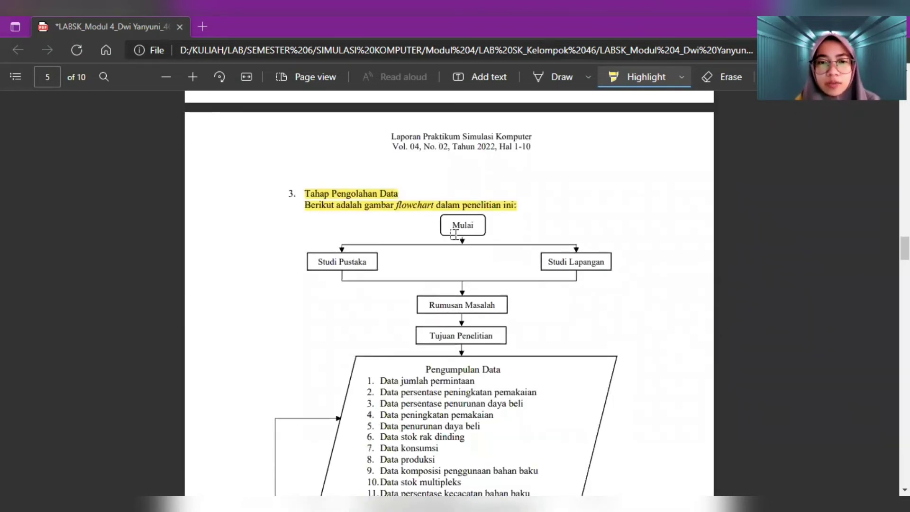
{"action": "scroll", "coordinate": [454, 234], "scroll_direction": "down", "scroll_amount": 1}
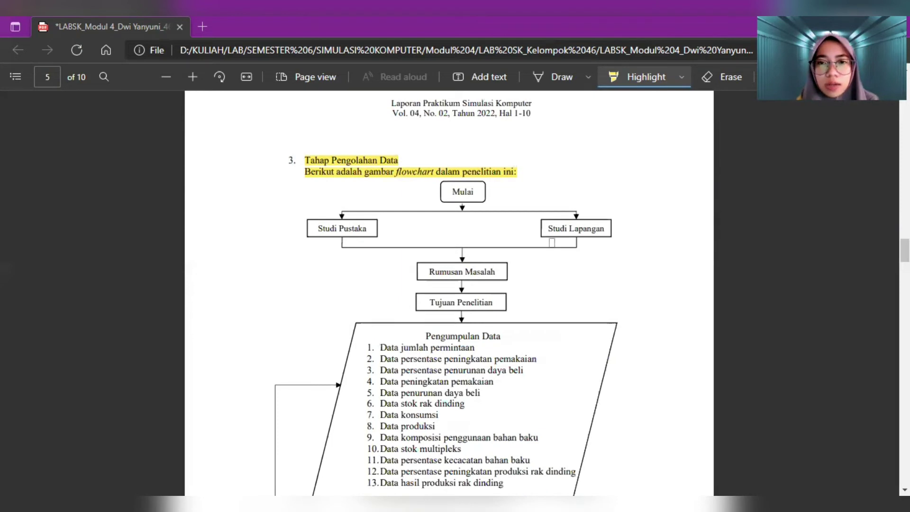
{"action": "scroll", "coordinate": [525, 295], "scroll_direction": "down", "scroll_amount": 1}
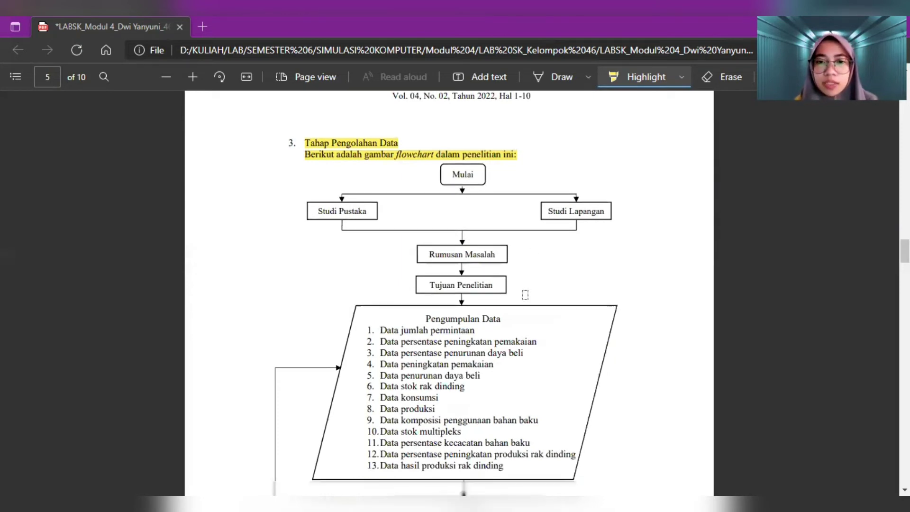
Examine the remainder of the Gambar 2.2 flowchart, from the Pengumpulan Data list through Verifikasi dan Validasi to Selesai
{"action": "scroll", "coordinate": [525, 294], "scroll_direction": "down", "scroll_amount": 1}
{"action": "scroll", "coordinate": [525, 295], "scroll_direction": "down", "scroll_amount": 1}
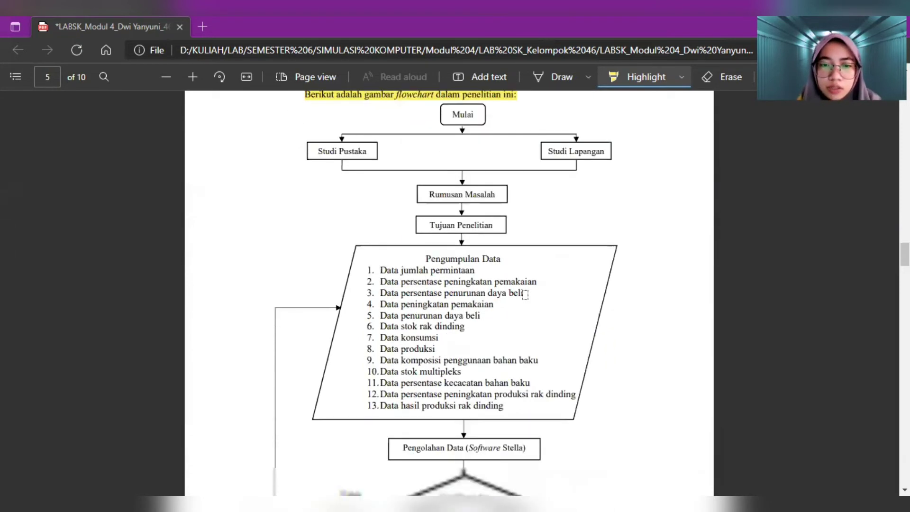
{"action": "scroll", "coordinate": [525, 294], "scroll_direction": "down", "scroll_amount": 1}
{"action": "scroll", "coordinate": [525, 295], "scroll_direction": "down", "scroll_amount": 3}
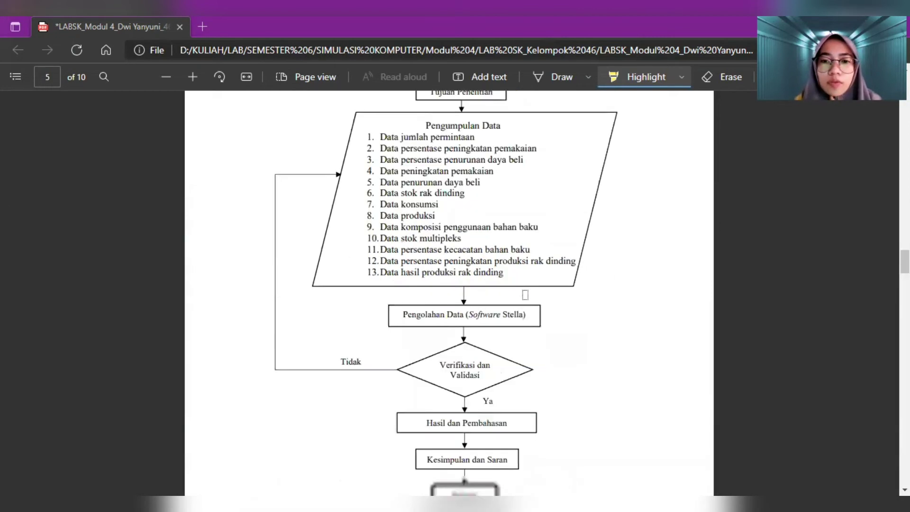
{"action": "scroll", "coordinate": [522, 379], "scroll_direction": "down", "scroll_amount": 1}
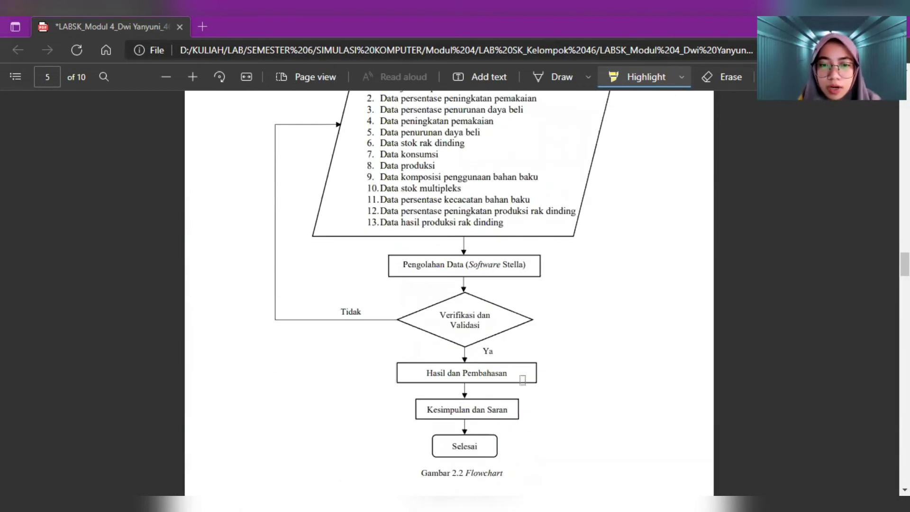
{"action": "scroll", "coordinate": [523, 379], "scroll_direction": "down", "scroll_amount": 1}
{"action": "scroll", "coordinate": [522, 380], "scroll_direction": "down", "scroll_amount": 3}
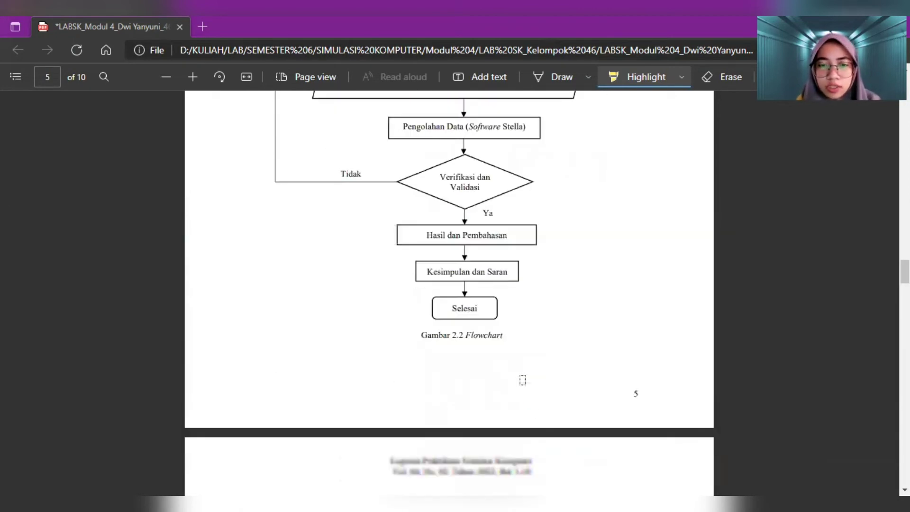
Read the problem-solving steps on page 6 from Mulai and Survey Lapangan through Tujuan Penelitian
{"action": "scroll", "coordinate": [522, 380], "scroll_direction": "down", "scroll_amount": 3}
{"action": "scroll", "coordinate": [379, 326], "scroll_direction": "down", "scroll_amount": 2}
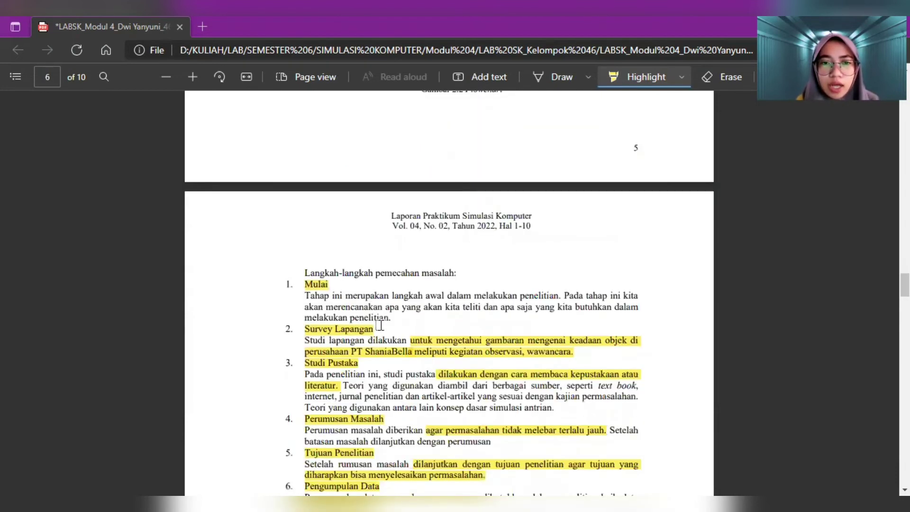
{"action": "scroll", "coordinate": [379, 326], "scroll_direction": "down", "scroll_amount": 2}
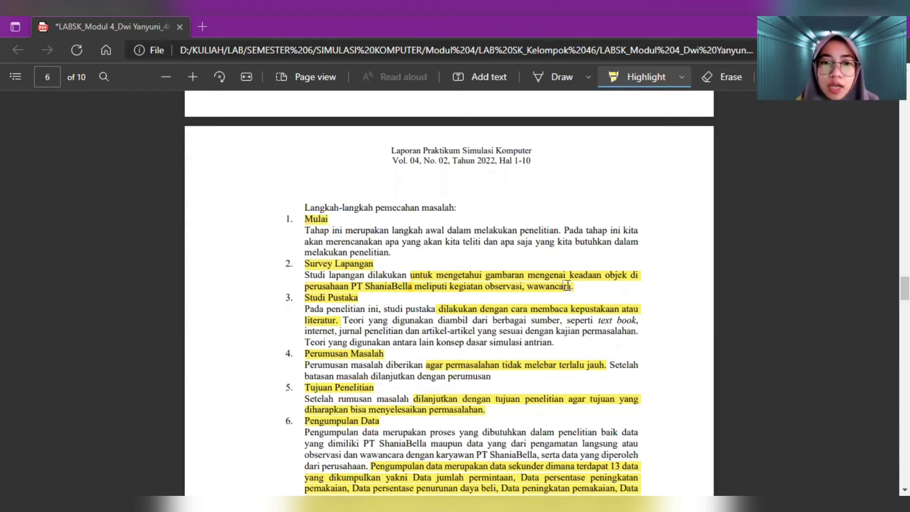
{"action": "scroll", "coordinate": [566, 285], "scroll_direction": "down", "scroll_amount": 1}
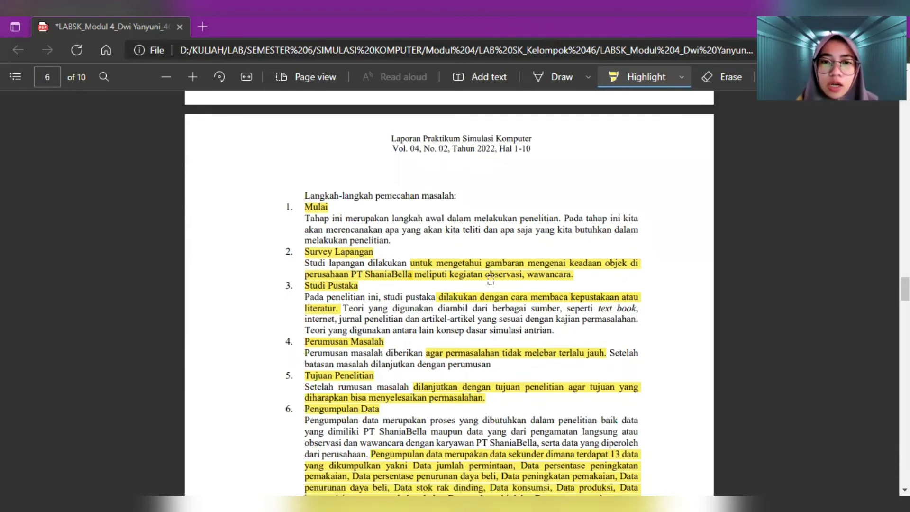
{"action": "scroll", "coordinate": [346, 260], "scroll_direction": "down", "scroll_amount": 3}
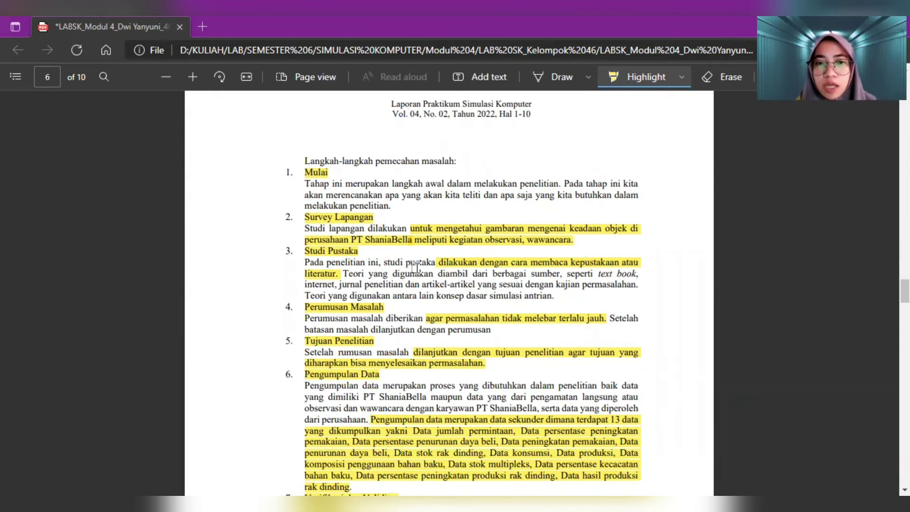
{"action": "scroll", "coordinate": [390, 270], "scroll_direction": "down", "scroll_amount": 3}
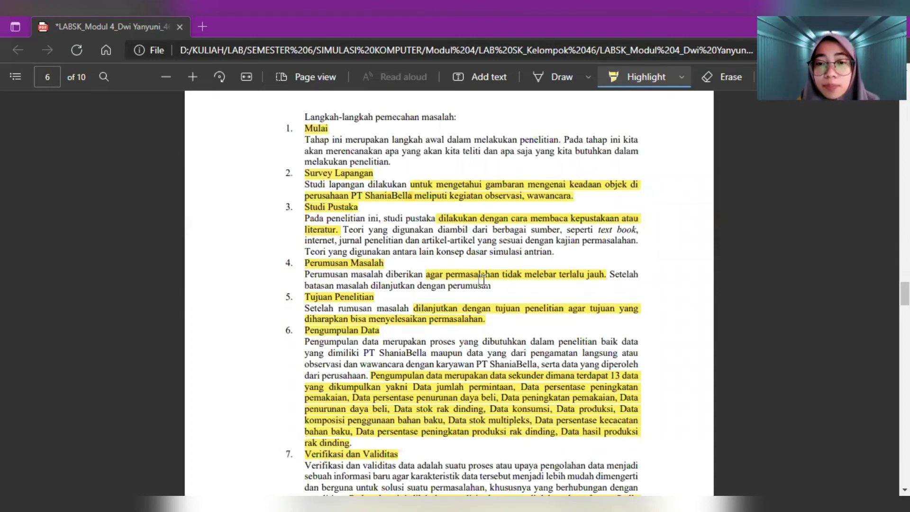
{"action": "scroll", "coordinate": [461, 302], "scroll_direction": "down", "scroll_amount": 1}
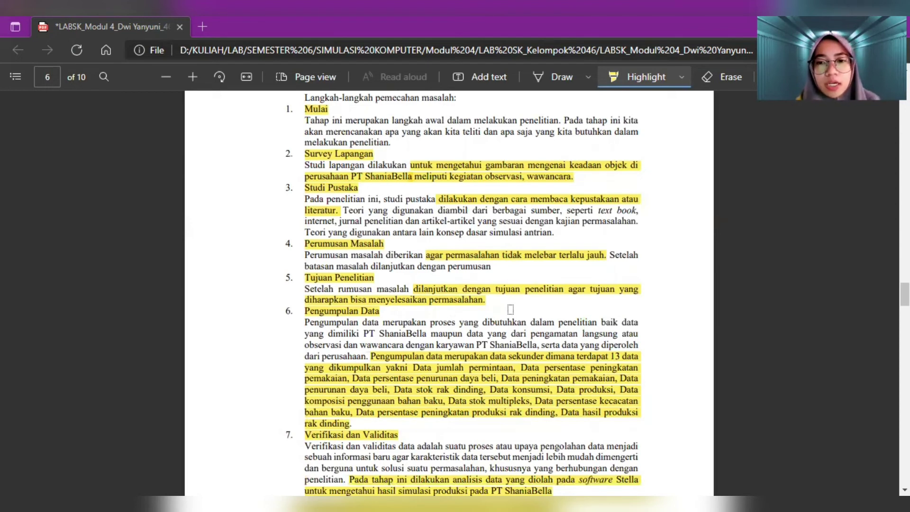
Read the Pengumpulan Data item on page 6, including the highlighted list of collected secondary data
{"action": "scroll", "coordinate": [510, 309], "scroll_direction": "down", "scroll_amount": 1}
{"action": "scroll", "coordinate": [511, 310], "scroll_direction": "down", "scroll_amount": 1}
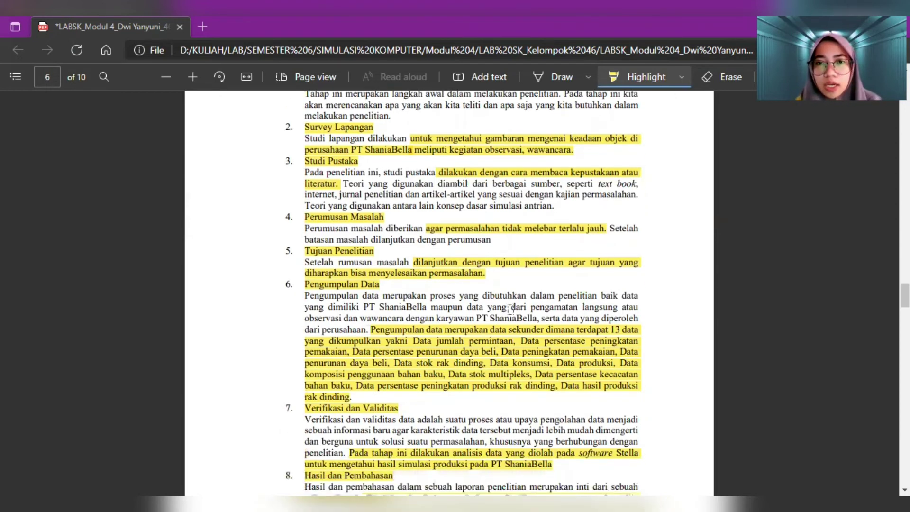
{"action": "scroll", "coordinate": [510, 310], "scroll_direction": "down", "scroll_amount": 1}
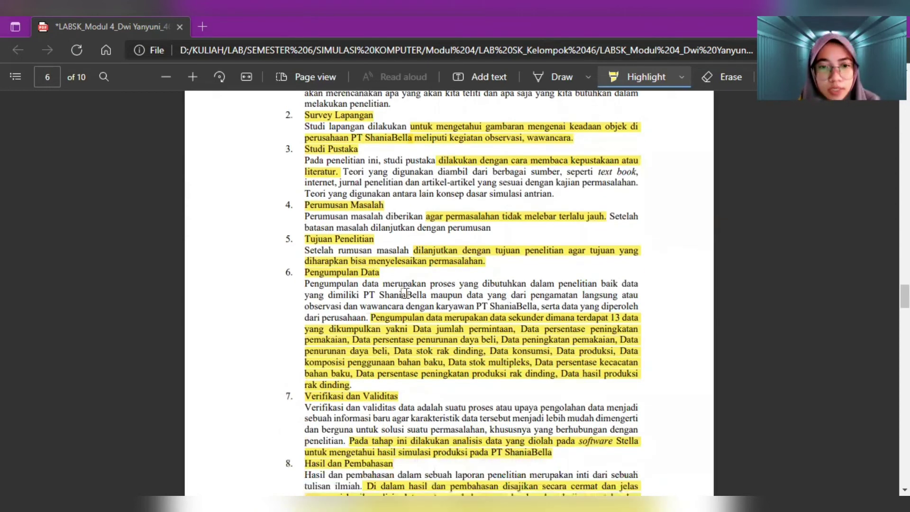
{"action": "scroll", "coordinate": [426, 309], "scroll_direction": "down", "scroll_amount": 1}
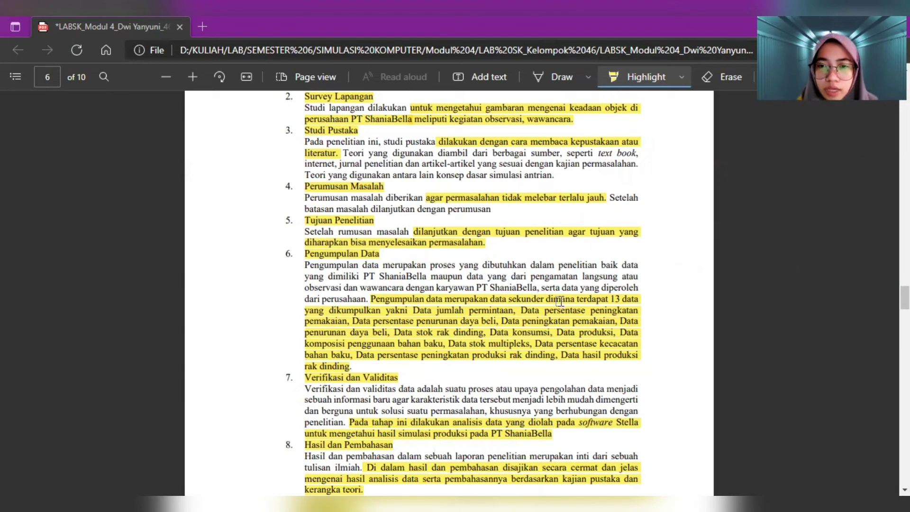
{"action": "scroll", "coordinate": [469, 343], "scroll_direction": "down", "scroll_amount": 1}
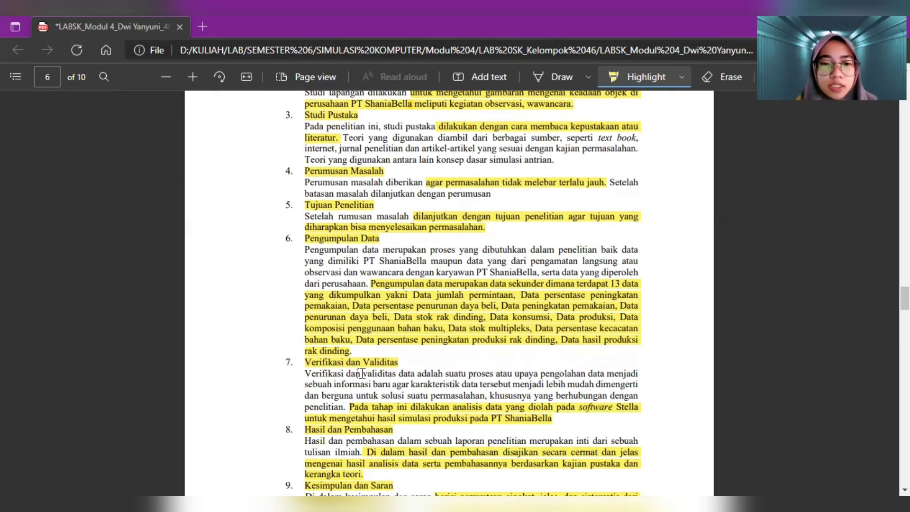
Read the last problem-solving steps on page 6, from Verifikasi dan Validitas to Selesai
{"action": "scroll", "coordinate": [362, 374], "scroll_direction": "down", "scroll_amount": 3}
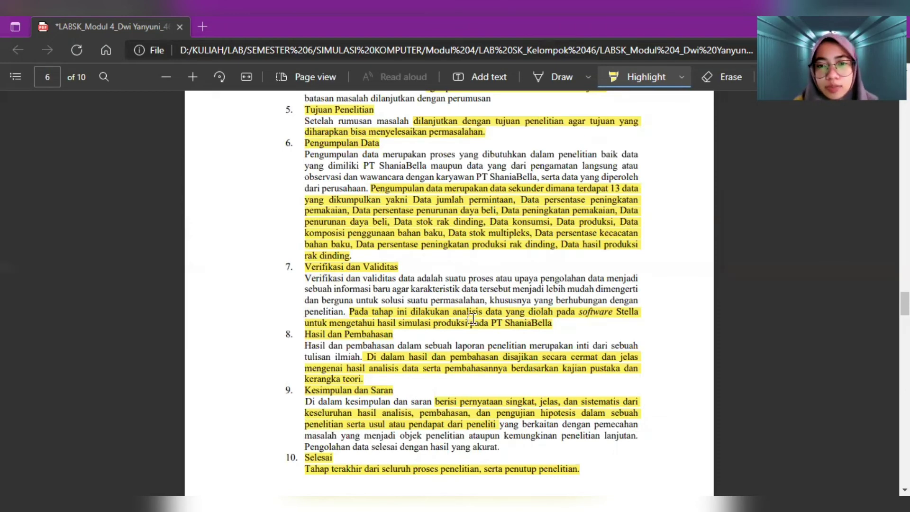
{"action": "scroll", "coordinate": [401, 308], "scroll_direction": "down", "scroll_amount": 1}
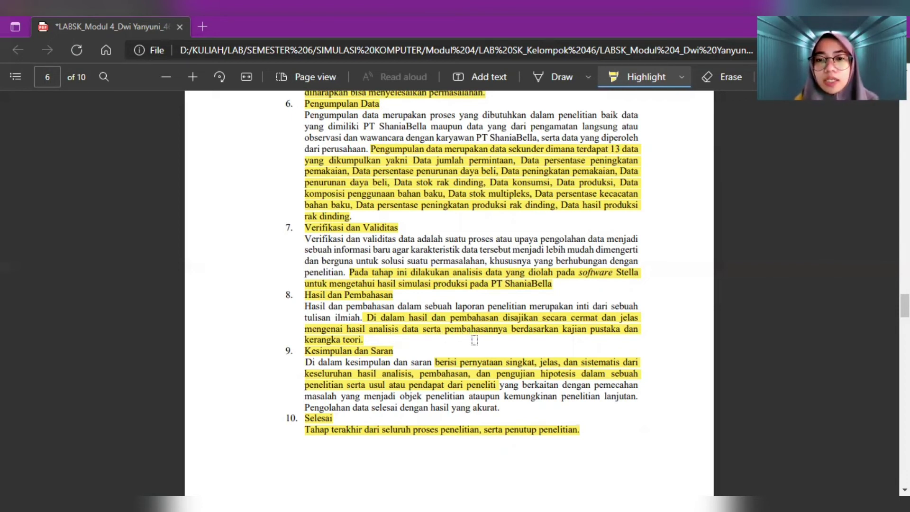
{"action": "scroll", "coordinate": [474, 339], "scroll_direction": "down", "scroll_amount": 1}
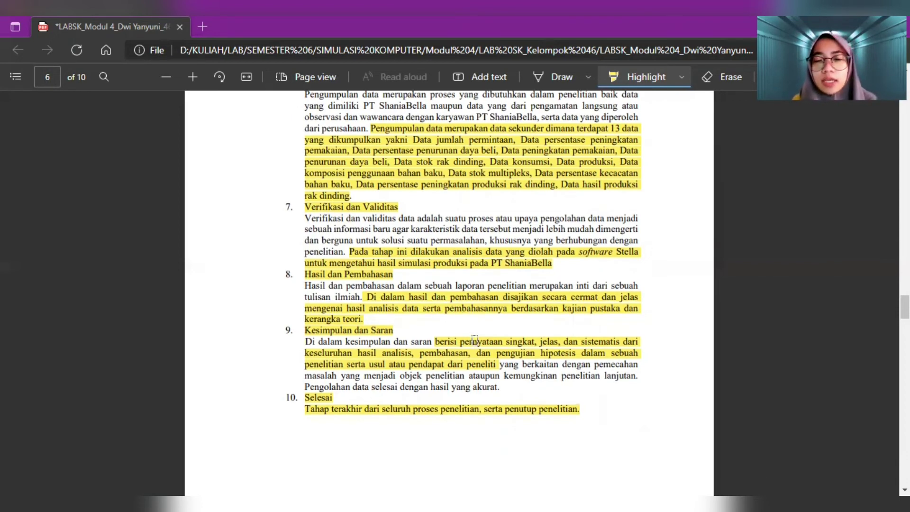
{"action": "scroll", "coordinate": [499, 350], "scroll_direction": "down", "scroll_amount": 1}
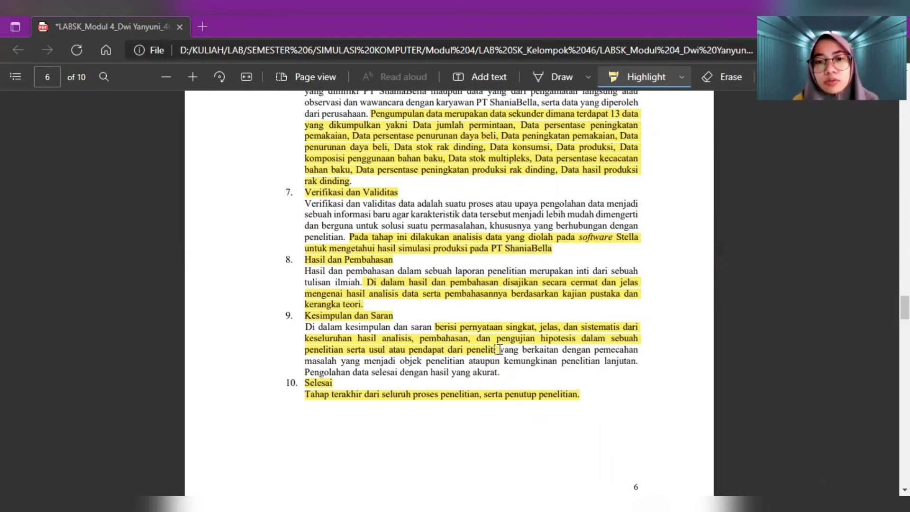
{"action": "scroll", "coordinate": [499, 351], "scroll_direction": "down", "scroll_amount": 2}
{"action": "scroll", "coordinate": [356, 341], "scroll_direction": "down", "scroll_amount": 1}
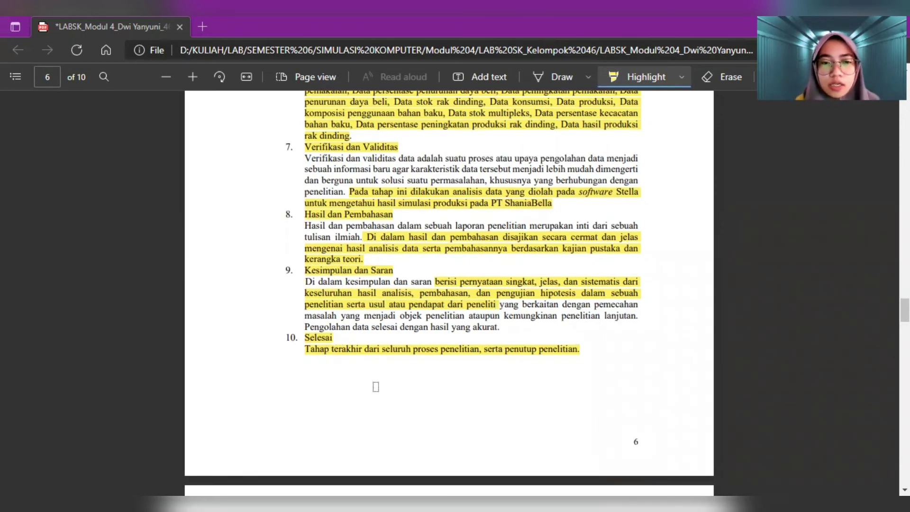
{"action": "scroll", "coordinate": [376, 387], "scroll_direction": "down", "scroll_amount": 1}
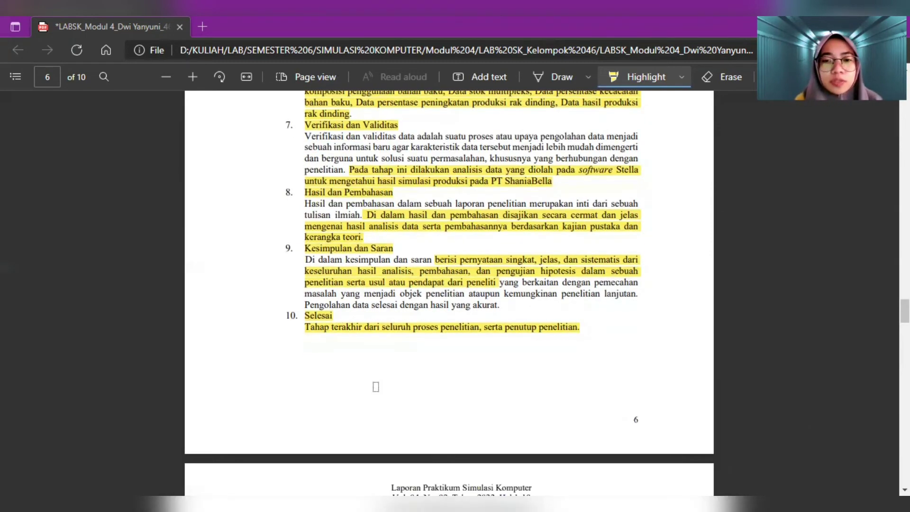
{"action": "scroll", "coordinate": [376, 387], "scroll_direction": "down", "scroll_amount": 1}
{"action": "scroll", "coordinate": [376, 386], "scroll_direction": "down", "scroll_amount": 1}
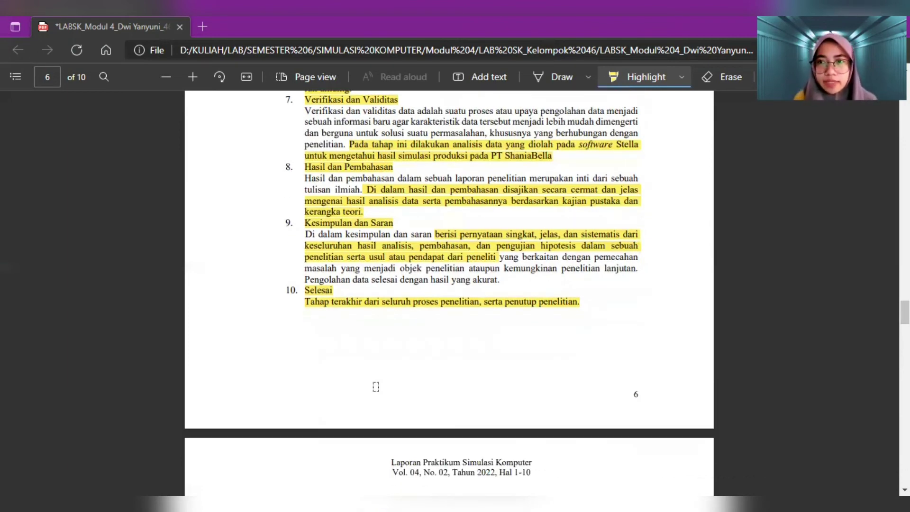
Examine the Validasi Model part of Hasil dan Pembahasan on page 7, covering the Gambar 3.1 Graph Pad chart and its analysis
{"action": "scroll", "coordinate": [376, 387], "scroll_direction": "down", "scroll_amount": 3}
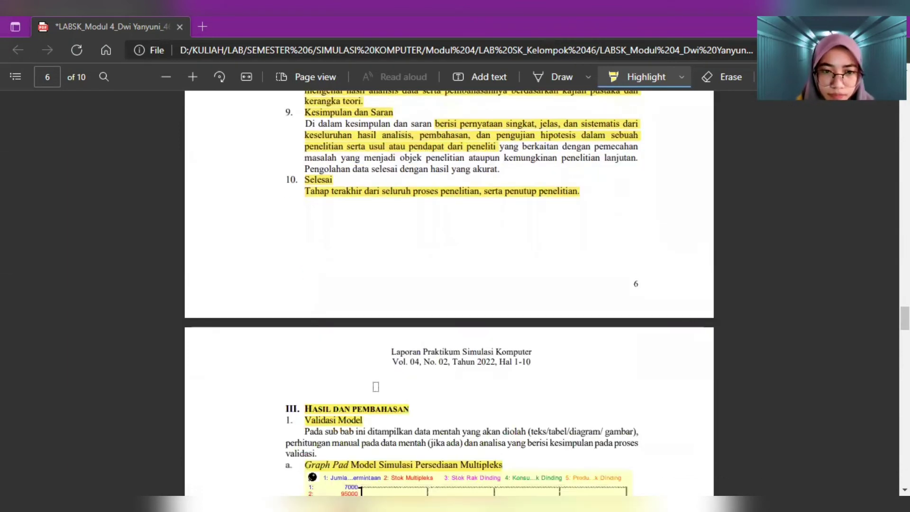
{"action": "scroll", "coordinate": [327, 349], "scroll_direction": "down", "scroll_amount": 2}
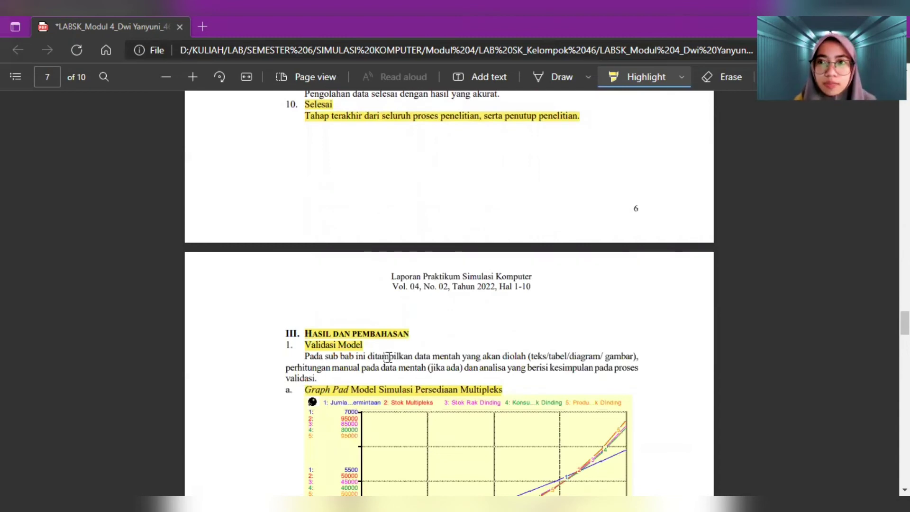
{"action": "scroll", "coordinate": [373, 333], "scroll_direction": "down", "scroll_amount": 1}
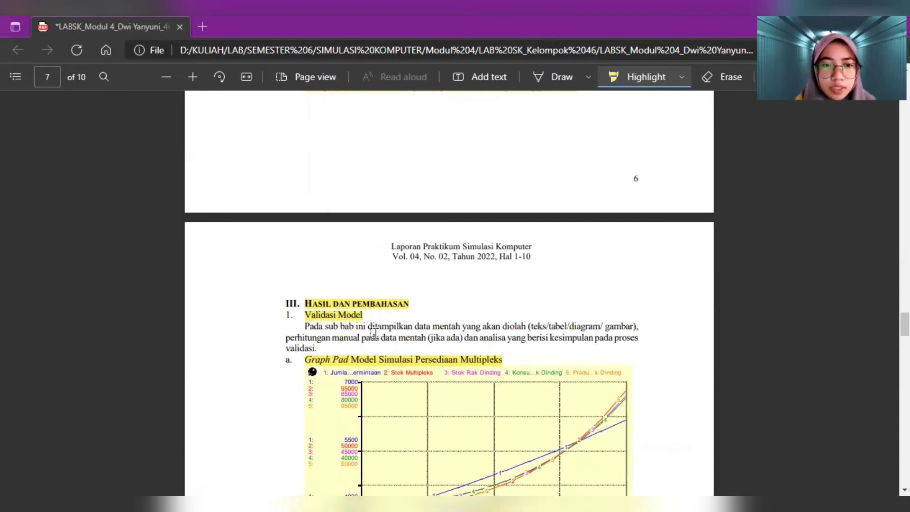
{"action": "scroll", "coordinate": [374, 334], "scroll_direction": "down", "scroll_amount": 3}
{"action": "scroll", "coordinate": [374, 333], "scroll_direction": "down", "scroll_amount": 1}
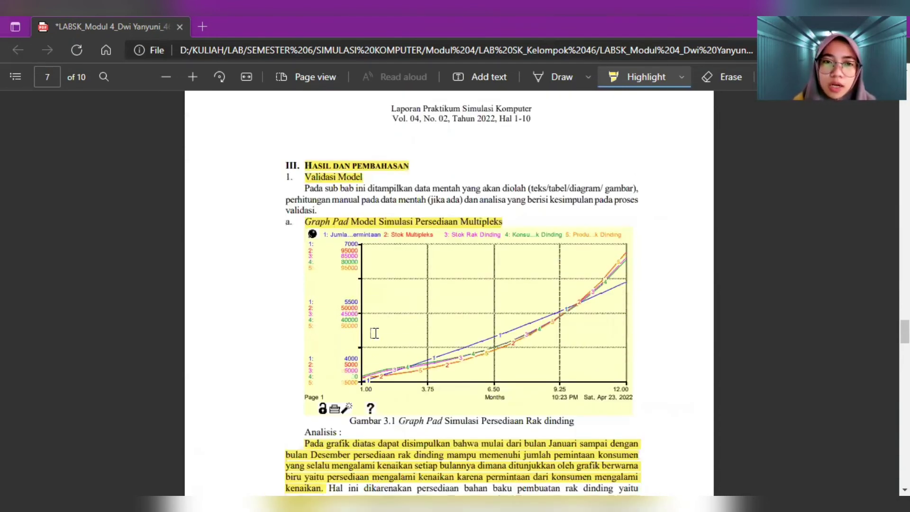
{"action": "scroll", "coordinate": [374, 334], "scroll_direction": "down", "scroll_amount": 1}
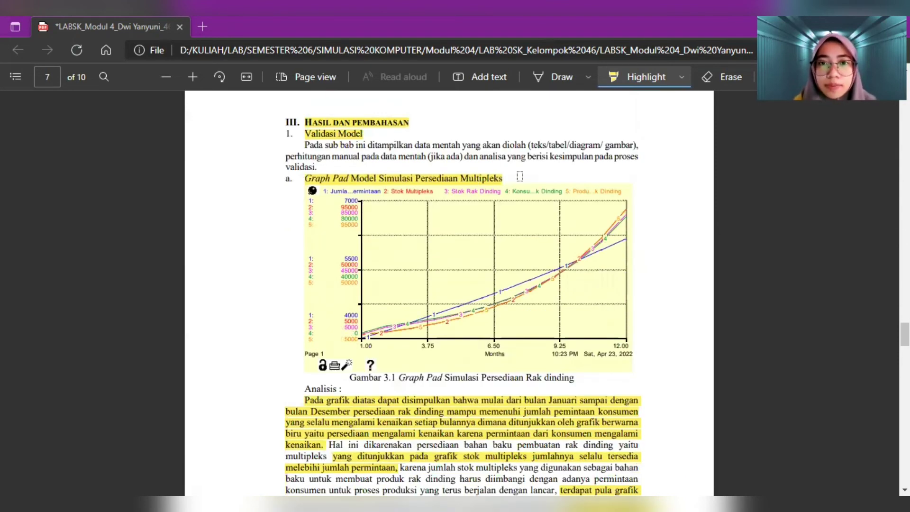
{"action": "scroll", "coordinate": [476, 287], "scroll_direction": "down", "scroll_amount": 2}
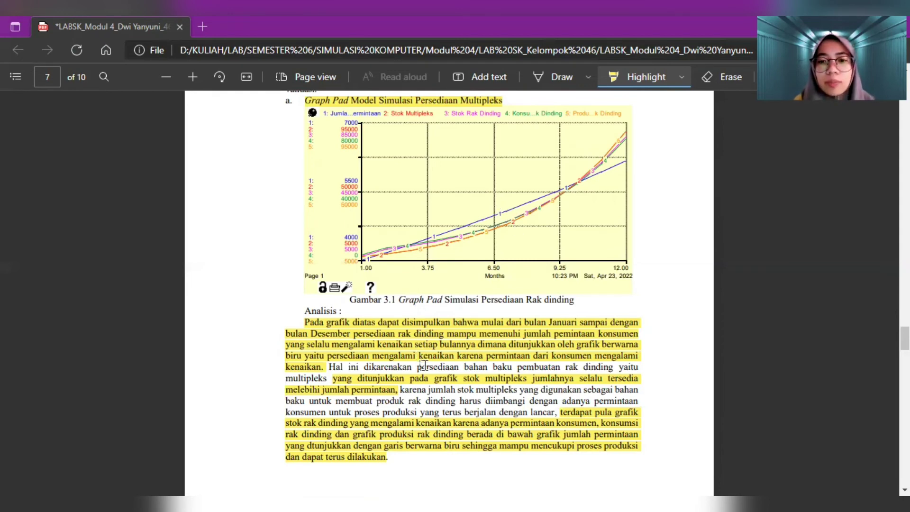
{"action": "scroll", "coordinate": [423, 365], "scroll_direction": "down", "scroll_amount": 2}
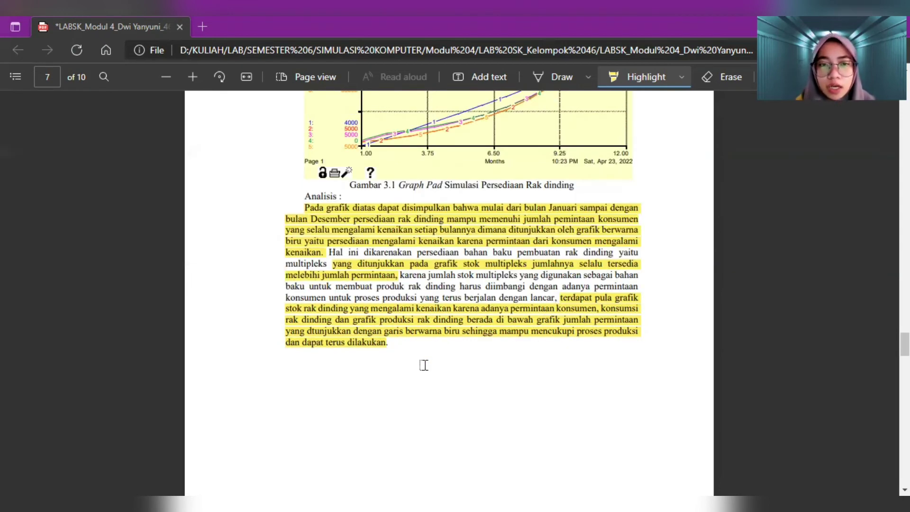
Read the highlighted Analisis paragraph beneath the Gambar 3.1 Graph Pad chart on page 7
{"action": "scroll", "coordinate": [424, 365], "scroll_direction": "down", "scroll_amount": 1}
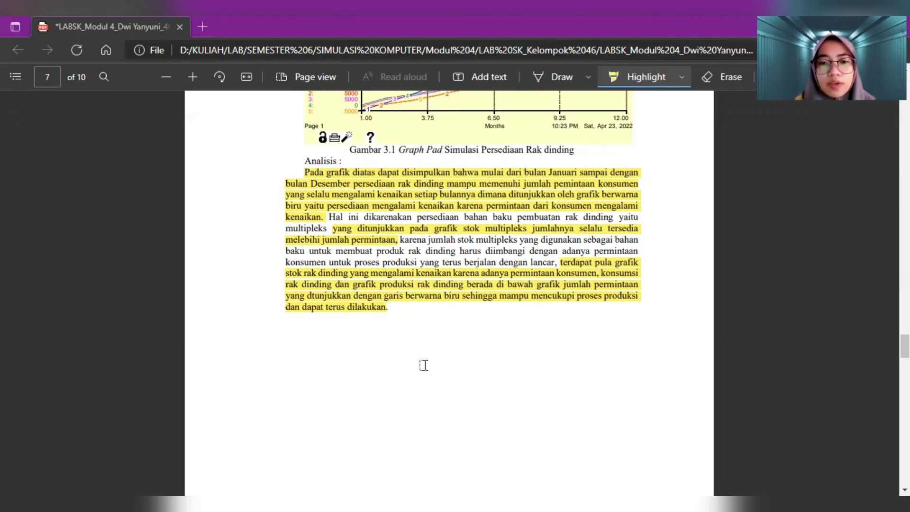
{"action": "scroll", "coordinate": [561, 364], "scroll_direction": "up", "scroll_amount": 2}
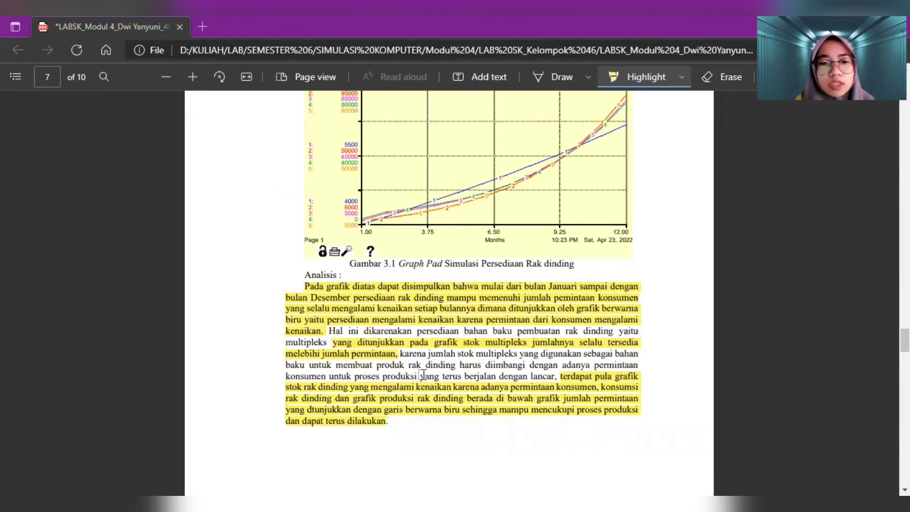
{"action": "scroll", "coordinate": [474, 426], "scroll_direction": "down", "scroll_amount": 2}
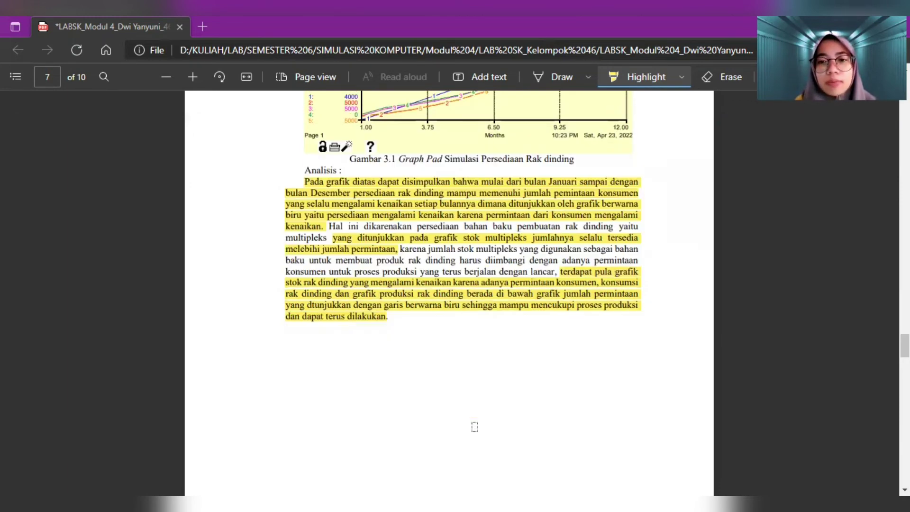
{"action": "scroll", "coordinate": [474, 426], "scroll_direction": "down", "scroll_amount": 1}
{"action": "scroll", "coordinate": [474, 427], "scroll_direction": "up", "scroll_amount": 1}
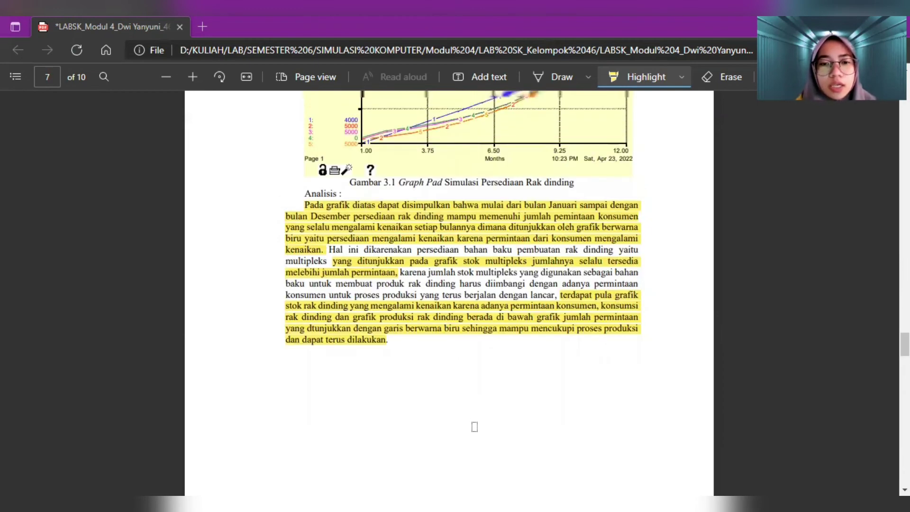
{"action": "scroll", "coordinate": [474, 374], "scroll_direction": "up", "scroll_amount": 1}
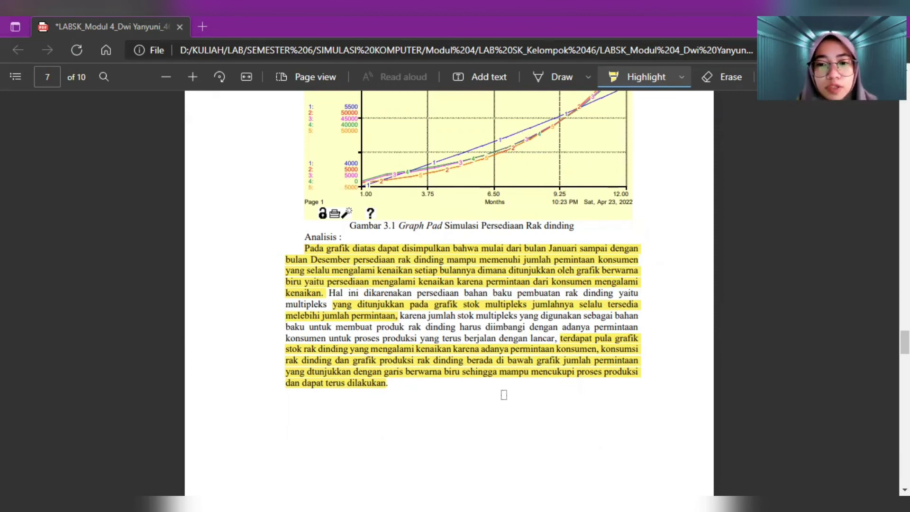
Examine the Gambar 3.2 Table Pad of the plywood stock simulation on page 8 and the opening lines of its Analisis
{"action": "scroll", "coordinate": [503, 394], "scroll_direction": "down", "scroll_amount": 3}
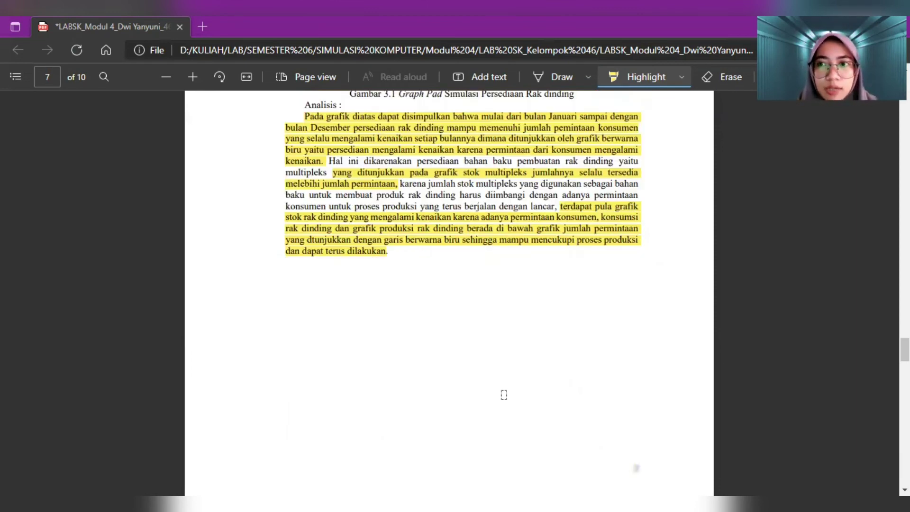
{"action": "scroll", "coordinate": [504, 395], "scroll_direction": "down", "scroll_amount": 3}
{"action": "scroll", "coordinate": [503, 394], "scroll_direction": "down", "scroll_amount": 3}
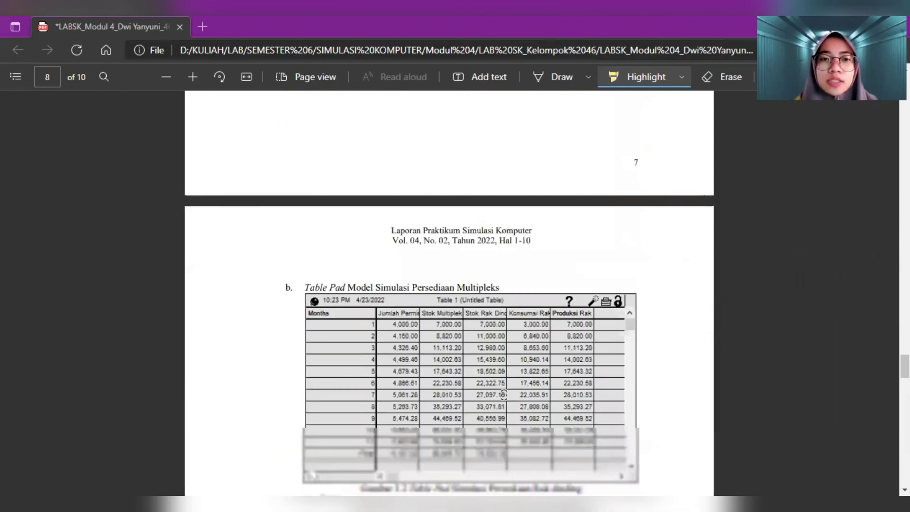
{"action": "scroll", "coordinate": [504, 394], "scroll_direction": "down", "scroll_amount": 3}
{"action": "scroll", "coordinate": [503, 395], "scroll_direction": "down", "scroll_amount": 1}
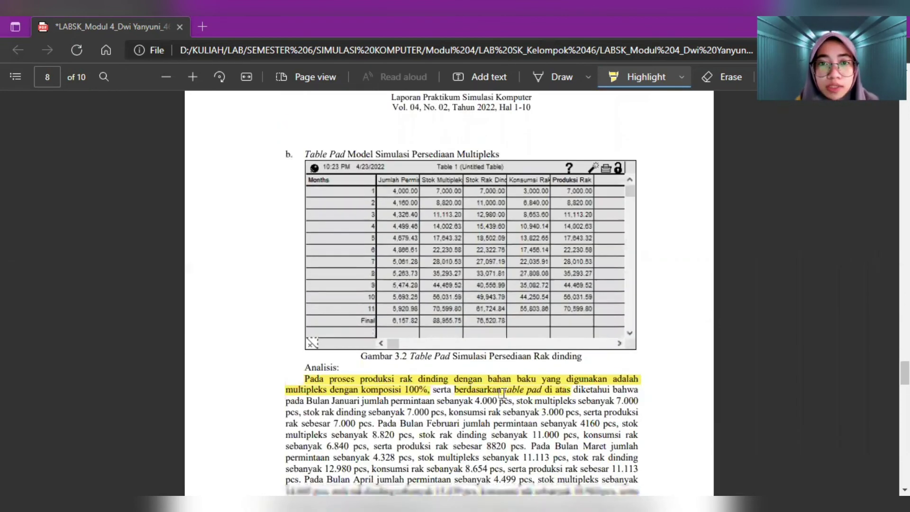
{"action": "scroll", "coordinate": [502, 392], "scroll_direction": "down", "scroll_amount": 1}
{"action": "scroll", "coordinate": [426, 374], "scroll_direction": "down", "scroll_amount": 2}
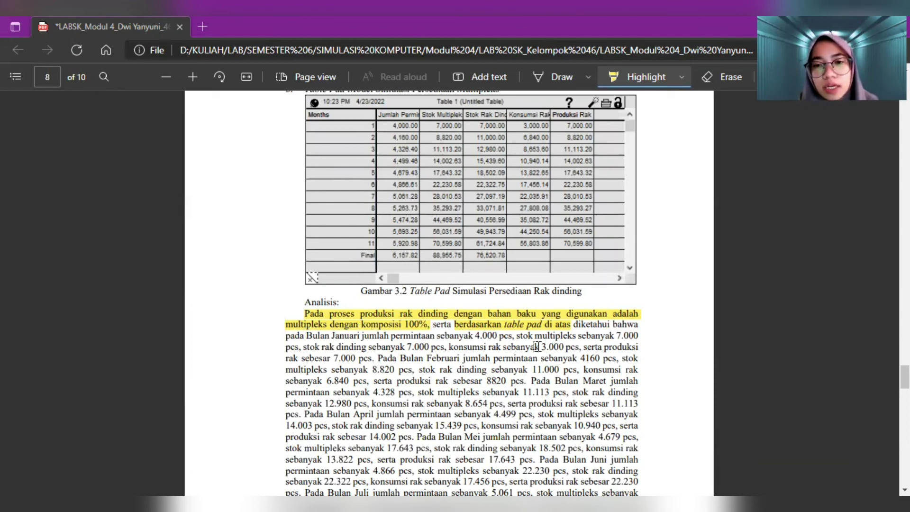
Read the month-by-month Analisis on page 8 down to the highlighted closing paragraph beginning with Sehingga pada akhirnya
{"action": "scroll", "coordinate": [537, 346], "scroll_direction": "down", "scroll_amount": 3}
{"action": "scroll", "coordinate": [537, 347], "scroll_direction": "down", "scroll_amount": 4}
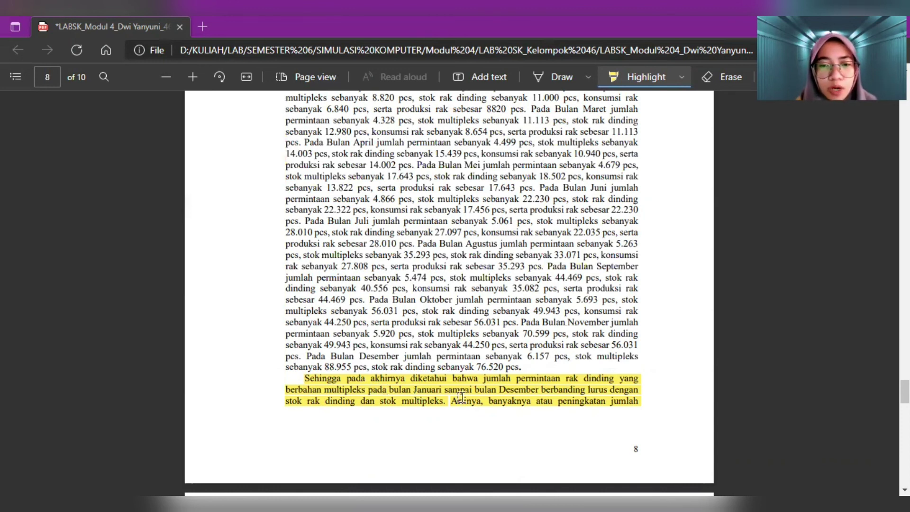
{"action": "scroll", "coordinate": [459, 397], "scroll_direction": "down", "scroll_amount": 1}
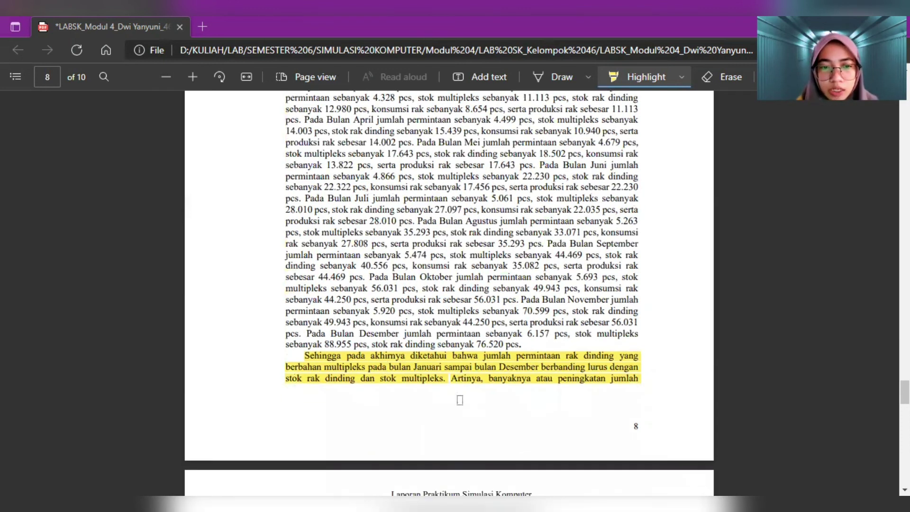
{"action": "scroll", "coordinate": [460, 400], "scroll_direction": "down", "scroll_amount": 1}
{"action": "scroll", "coordinate": [460, 400], "scroll_direction": "down", "scroll_amount": 1}
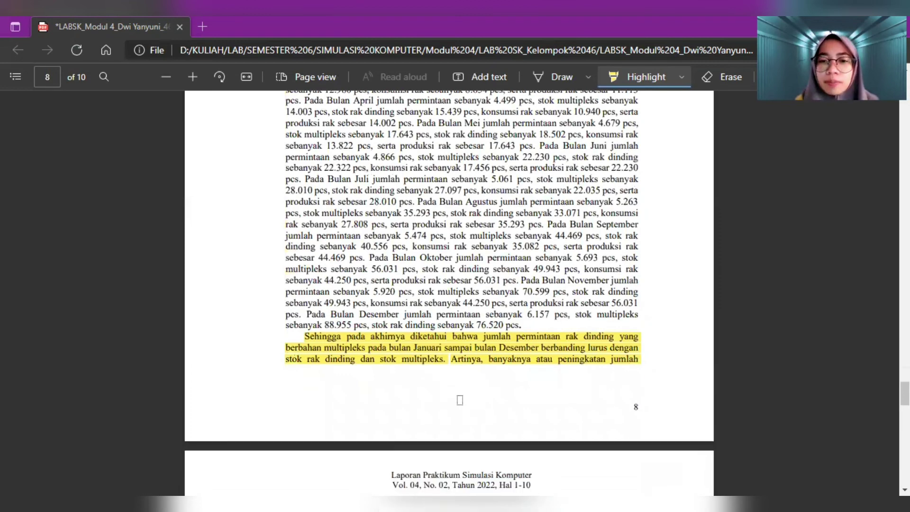
Read the rest of the Table Pad analysis on page 9, up to the Kesimpulan heading
{"action": "scroll", "coordinate": [459, 400], "scroll_direction": "down", "scroll_amount": 3}
{"action": "scroll", "coordinate": [460, 400], "scroll_direction": "down", "scroll_amount": 1}
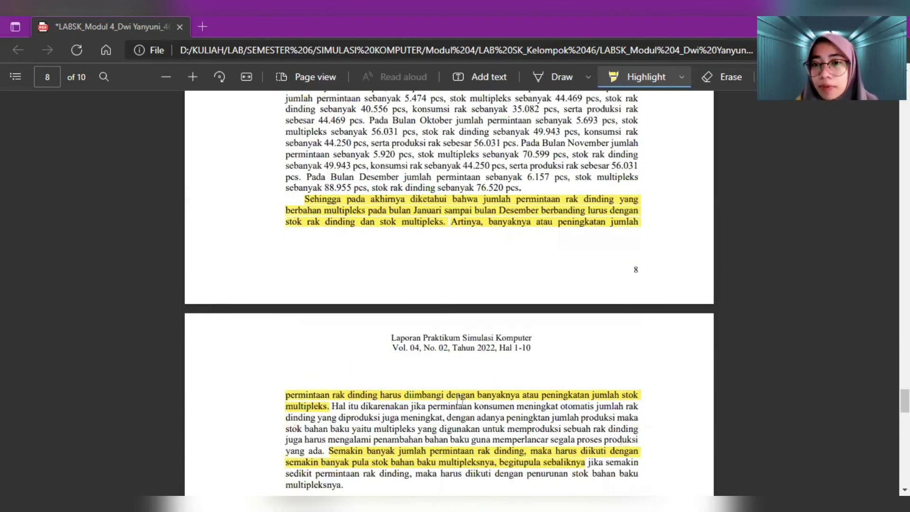
{"action": "scroll", "coordinate": [459, 400], "scroll_direction": "down", "scroll_amount": 1}
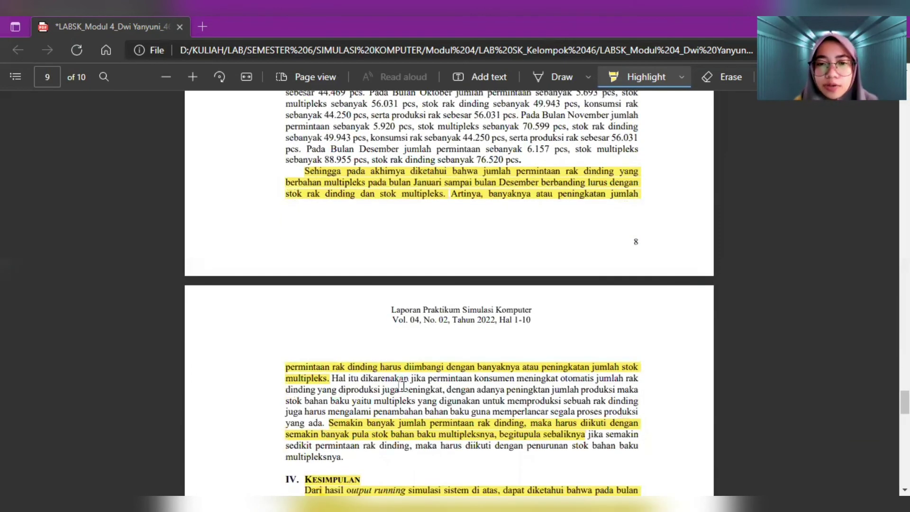
{"action": "scroll", "coordinate": [402, 387], "scroll_direction": "down", "scroll_amount": 1}
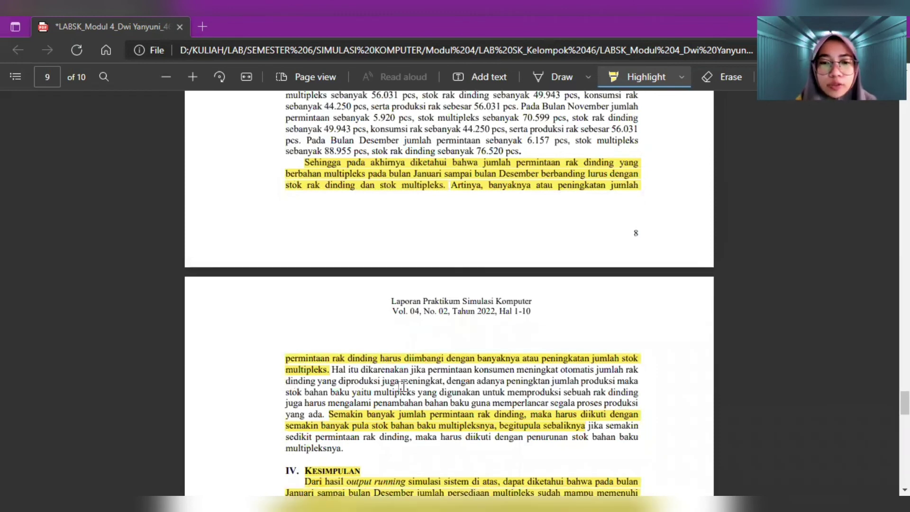
{"action": "scroll", "coordinate": [402, 386], "scroll_direction": "down", "scroll_amount": 2}
{"action": "scroll", "coordinate": [402, 386], "scroll_direction": "down", "scroll_amount": 1}
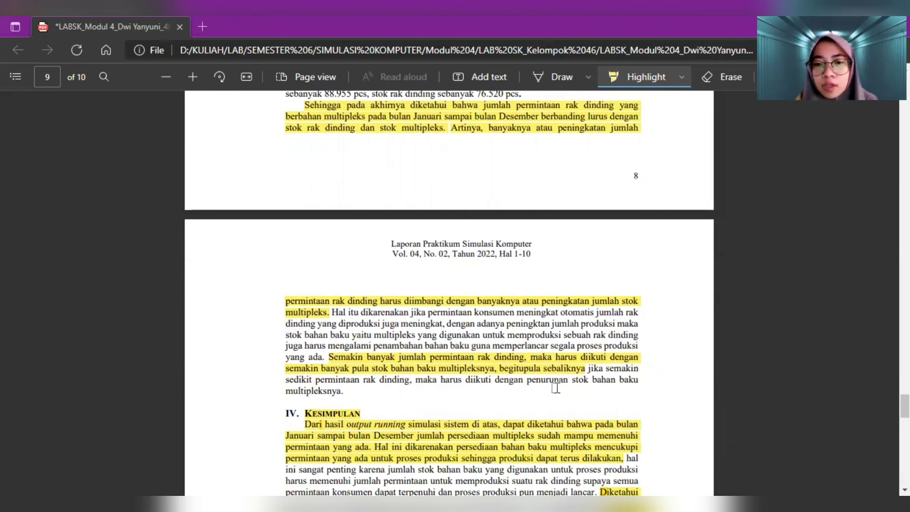
Go back to the Gambar 3.2 Table Pad on page 8 and review its monthly demand, stock, consumption and production columns
{"action": "scroll", "coordinate": [556, 388], "scroll_direction": "up", "scroll_amount": 1}
{"action": "scroll", "coordinate": [556, 387], "scroll_direction": "up", "scroll_amount": 6}
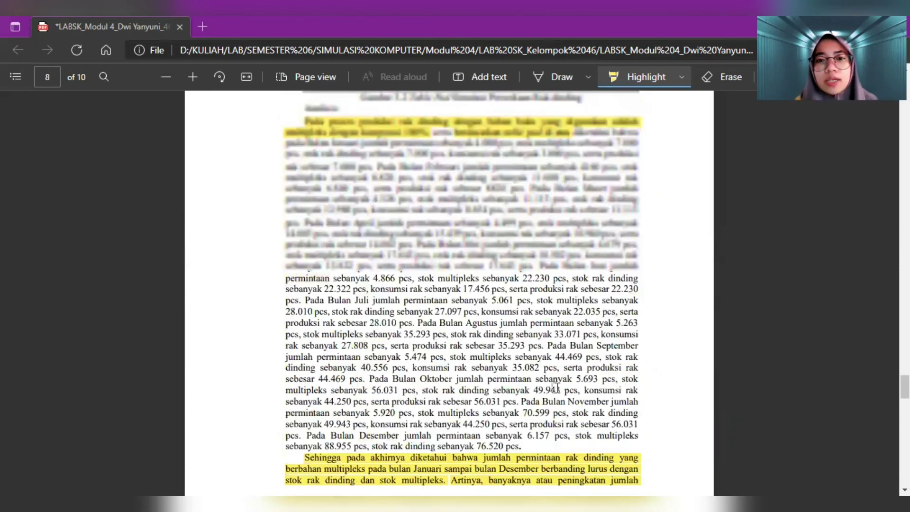
{"action": "scroll", "coordinate": [555, 387], "scroll_direction": "up", "scroll_amount": 2}
{"action": "scroll", "coordinate": [362, 214], "scroll_direction": "up", "scroll_amount": 4}
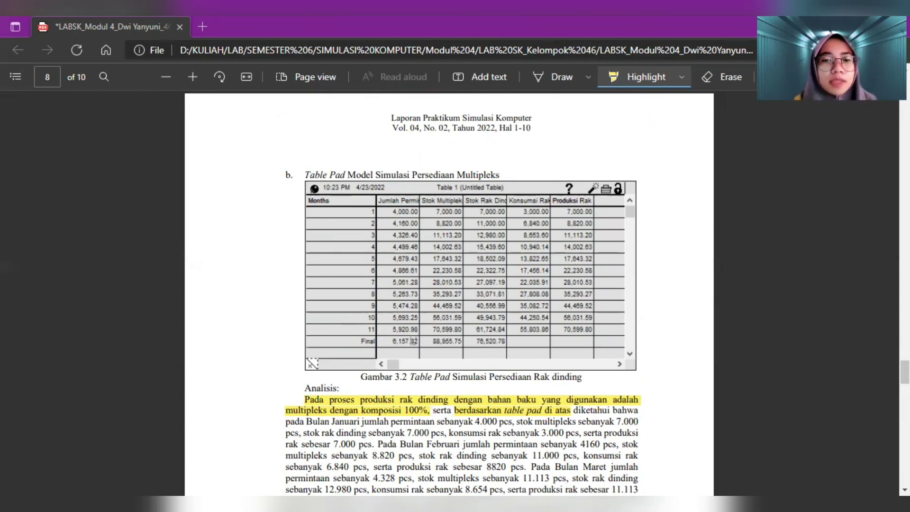
Read the Kesimpulan section on page 9, including its highlighted findings and suggestion for further research
{"action": "scroll", "coordinate": [420, 323], "scroll_direction": "down", "scroll_amount": 5}
{"action": "scroll", "coordinate": [420, 324], "scroll_direction": "down", "scroll_amount": 5}
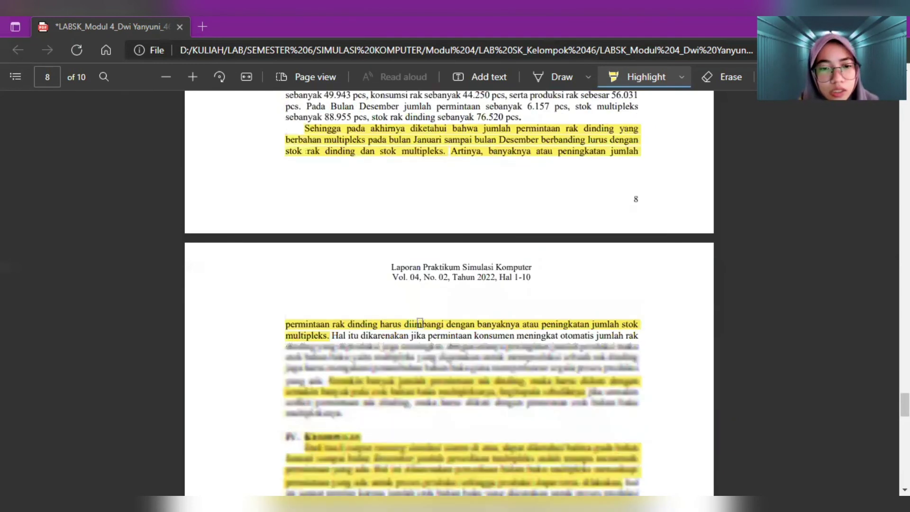
{"action": "scroll", "coordinate": [419, 323], "scroll_direction": "down", "scroll_amount": 4}
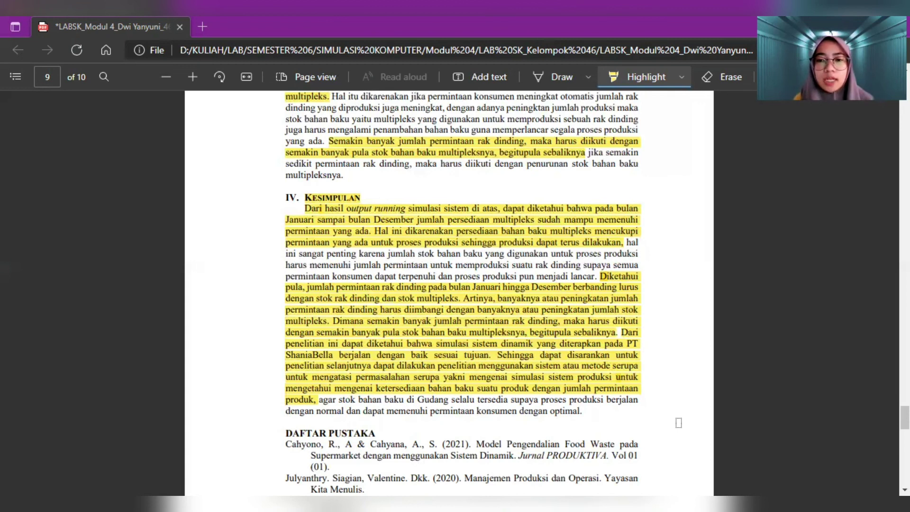
{"action": "scroll", "coordinate": [679, 423], "scroll_direction": "up", "scroll_amount": 1}
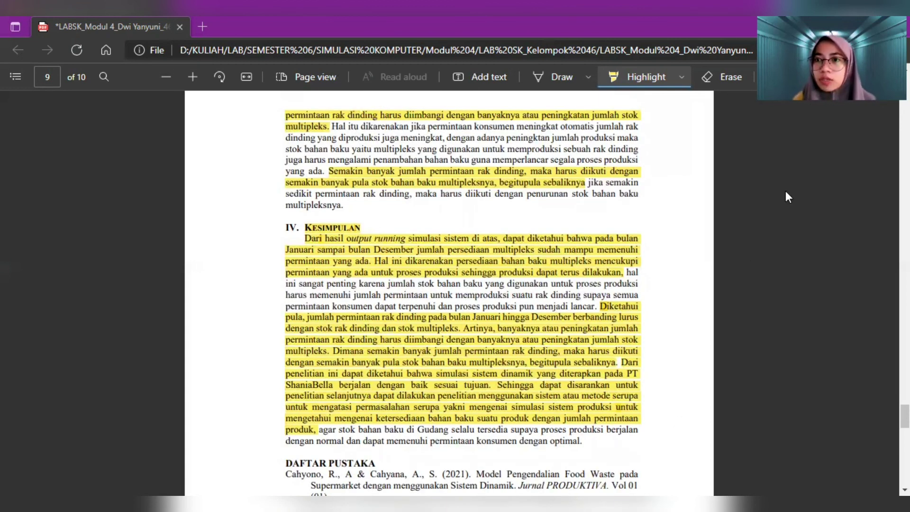